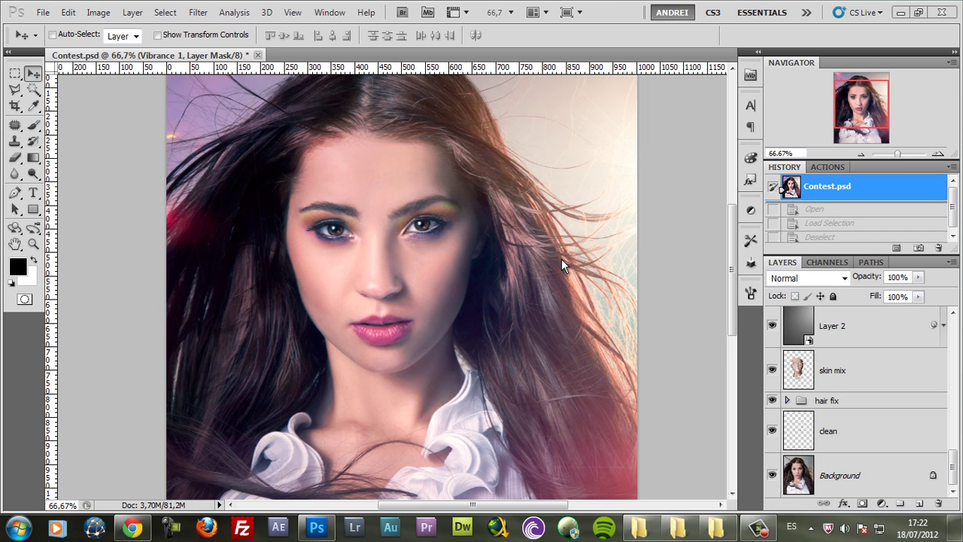
# Step: Compare the untouched Background photo with the full retouch by isolating and restoring layer visibility, and look through the layer stack
pyautogui.keyDown('alt'); pyautogui.click(771, 475); pyautogui.keyUp('alt')
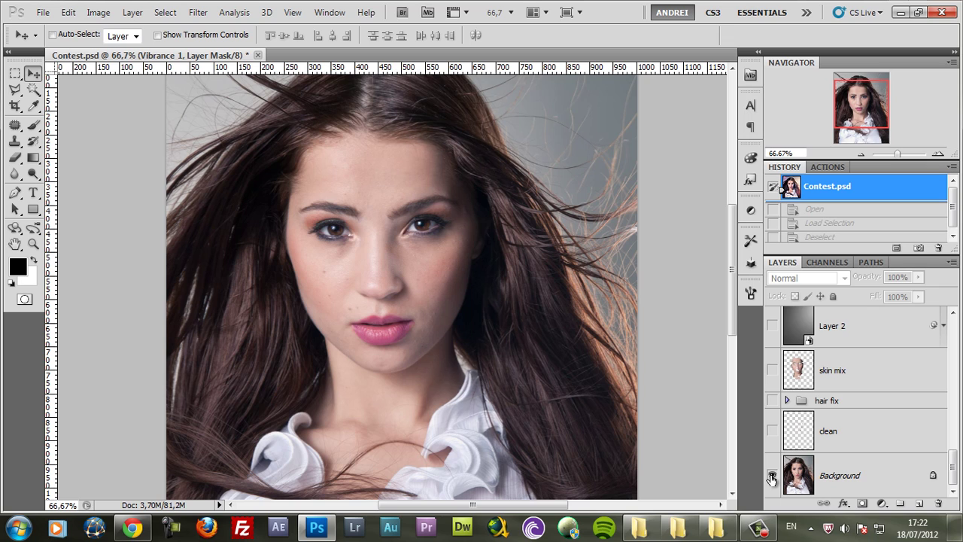
pyautogui.keyDown('alt'); pyautogui.click(771, 476); pyautogui.keyUp('alt')
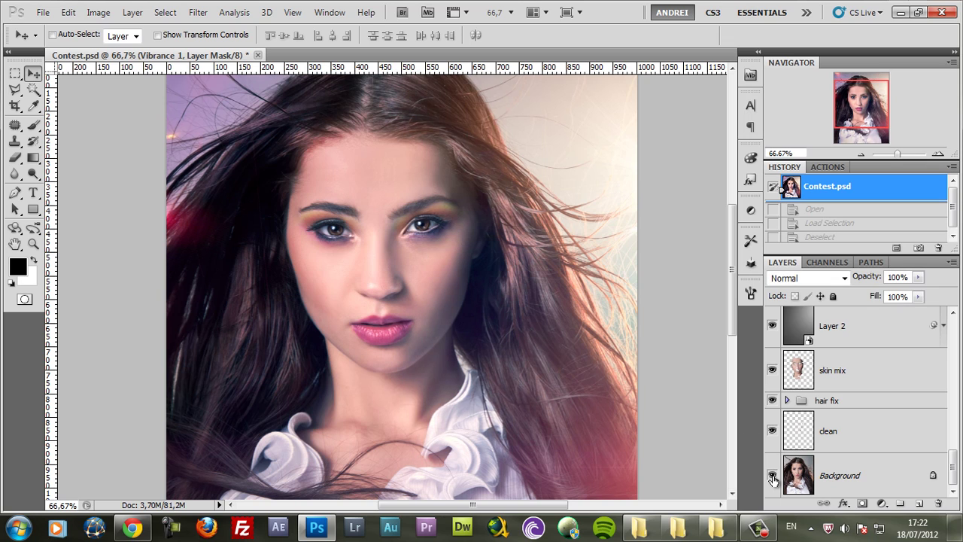
pyautogui.keyDown('alt'); pyautogui.click(772, 476); pyautogui.keyUp('alt')
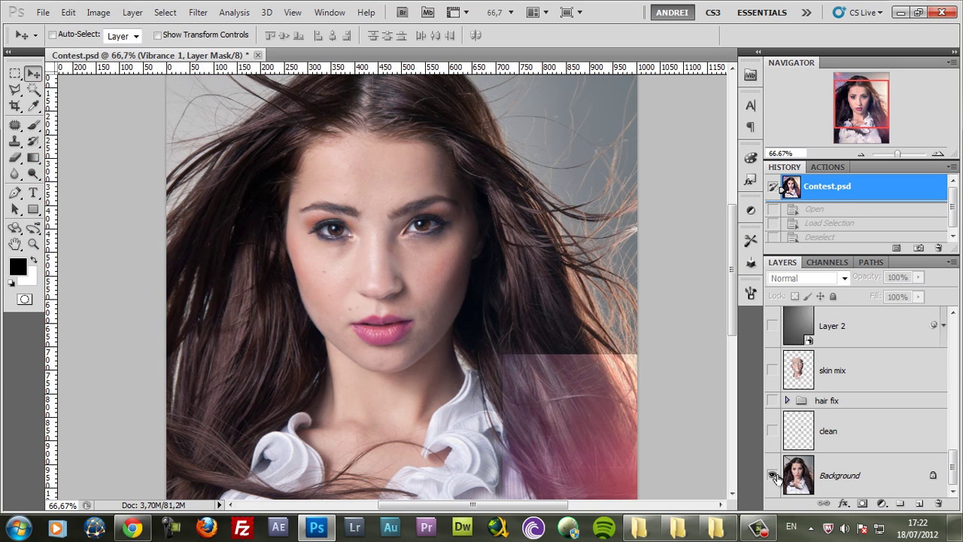
pyautogui.keyDown('alt'); pyautogui.click(771, 475); pyautogui.keyUp('alt')
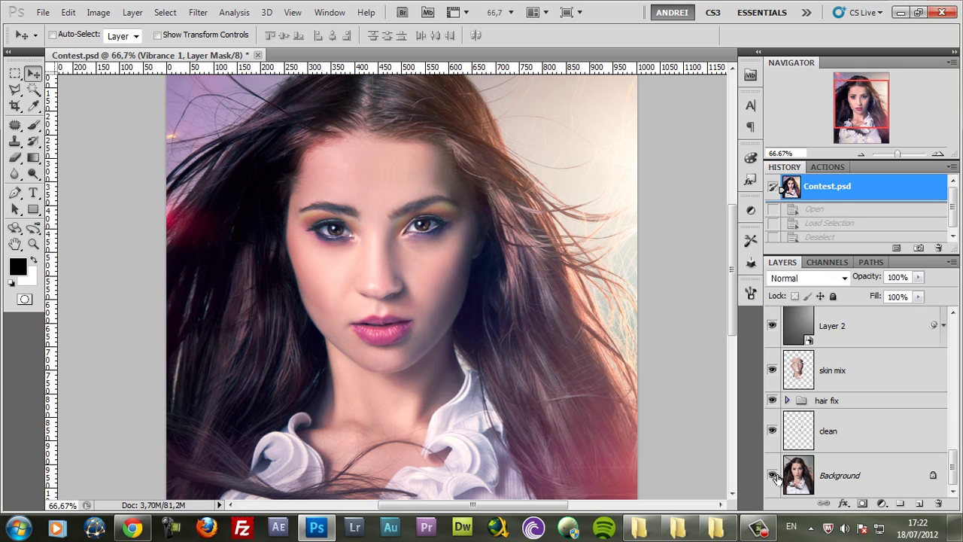
pyautogui.scroll(5, 741, 441)
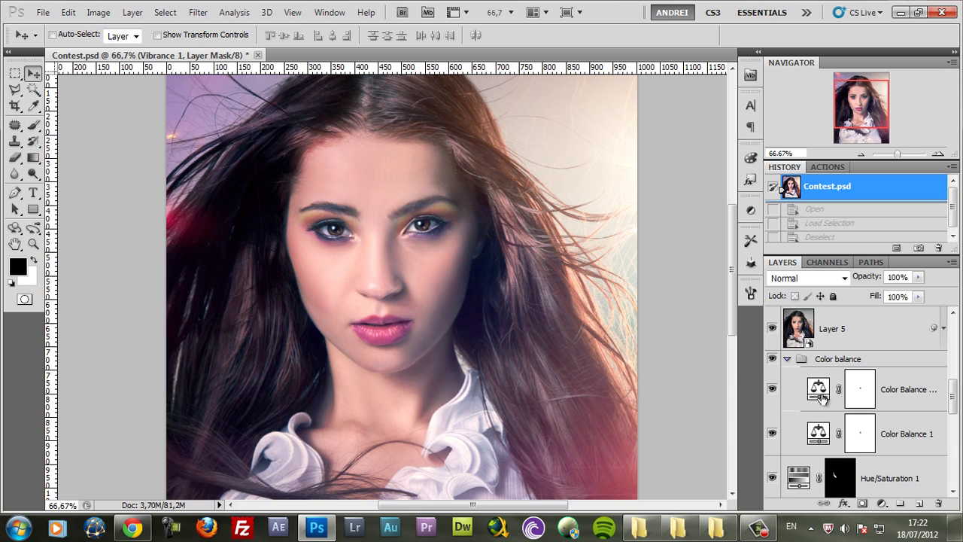
pyautogui.scroll(-10, 820, 398)
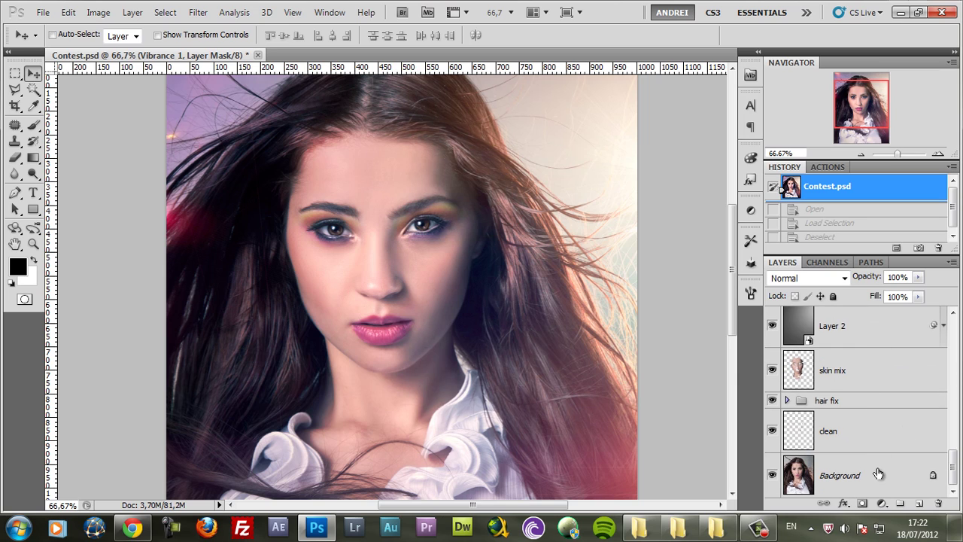
# Step: Show only the Background layer, copy its entire canvas, and deselect
pyautogui.click(879, 482)
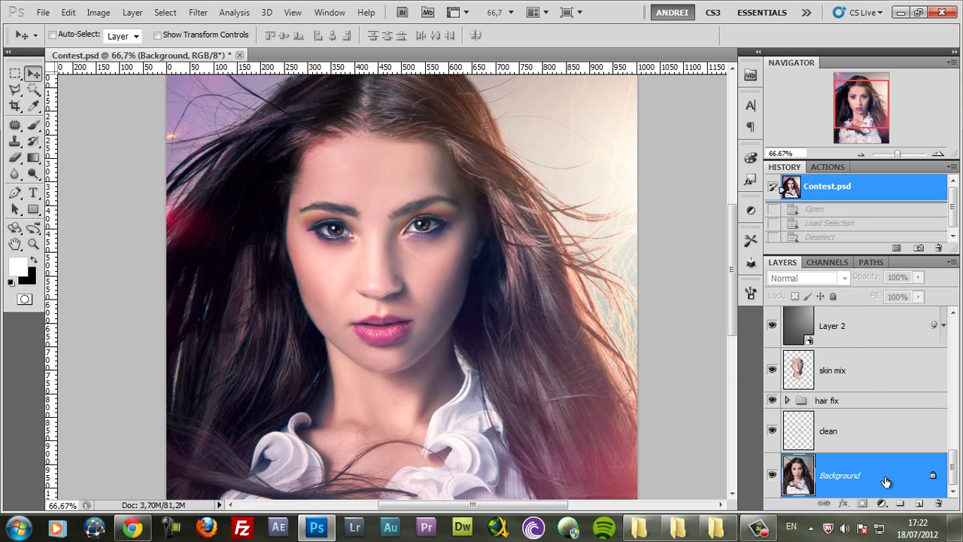
pyautogui.keyDown('alt'); pyautogui.click(775, 475); pyautogui.keyUp('alt')
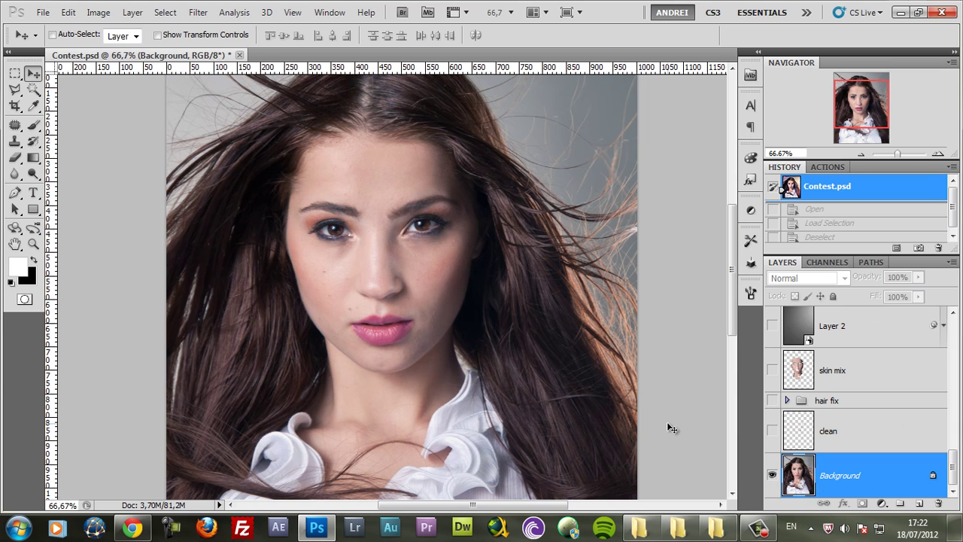
pyautogui.scroll(-2, 576, 415)
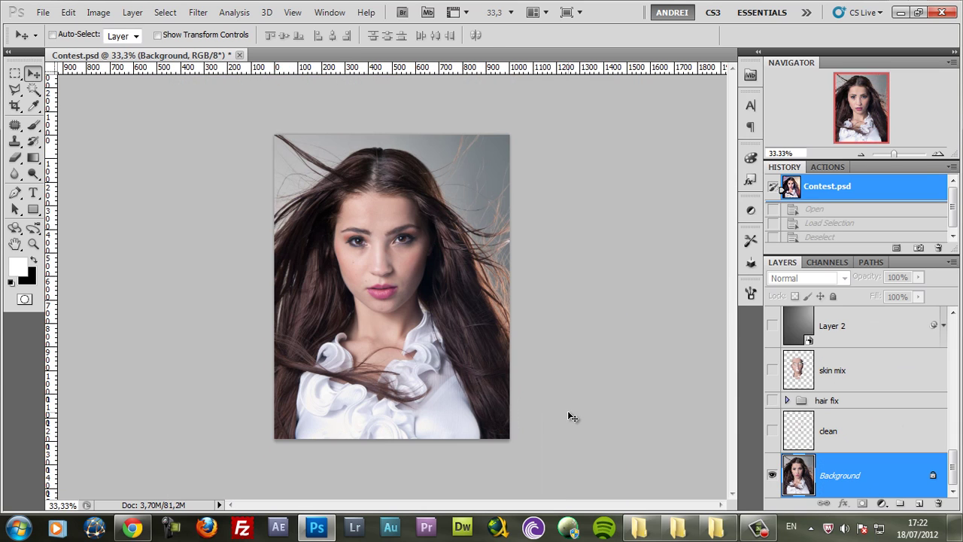
pyautogui.hotkey('ctrl', 'a')
pyautogui.click(96, 12)
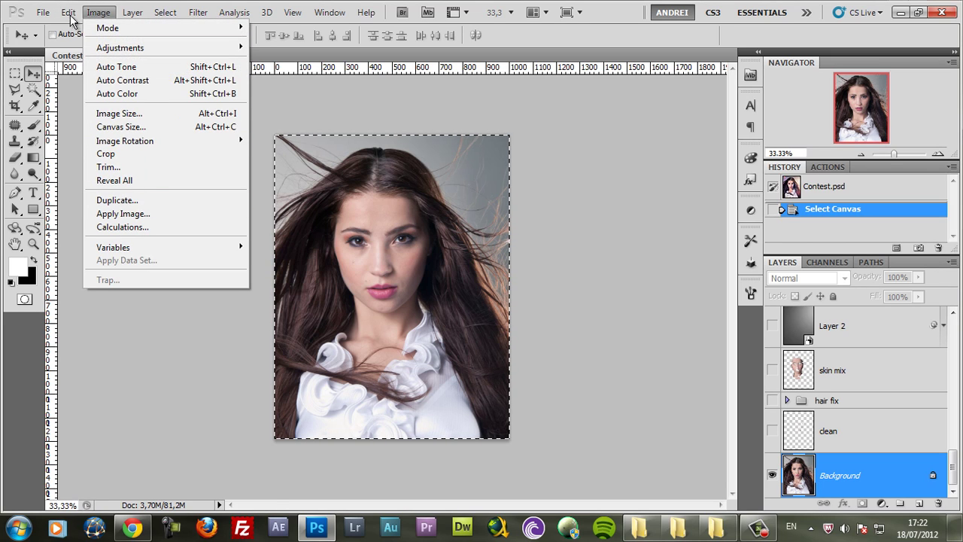
pyautogui.moveTo(69, 13)
pyautogui.click(118, 106)
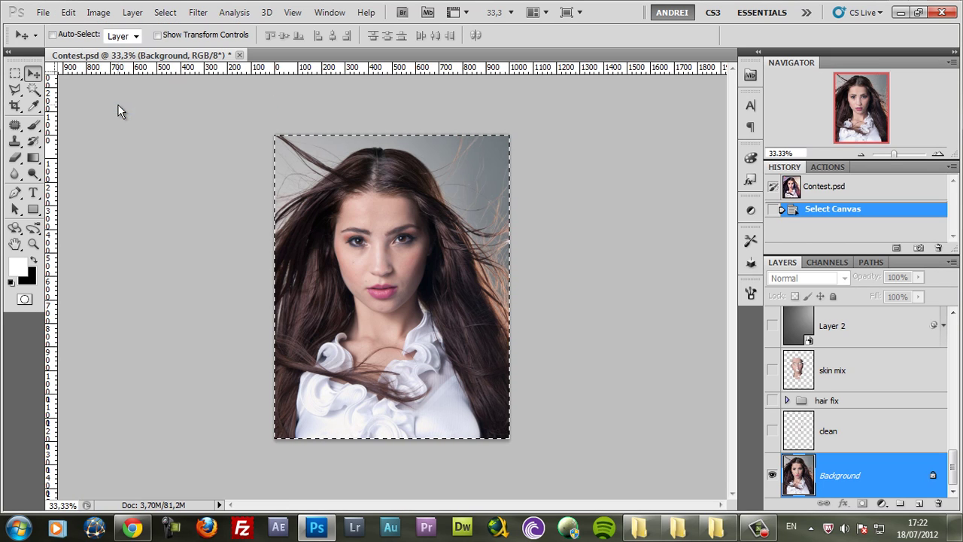
pyautogui.hotkey('ctrl', 'd')
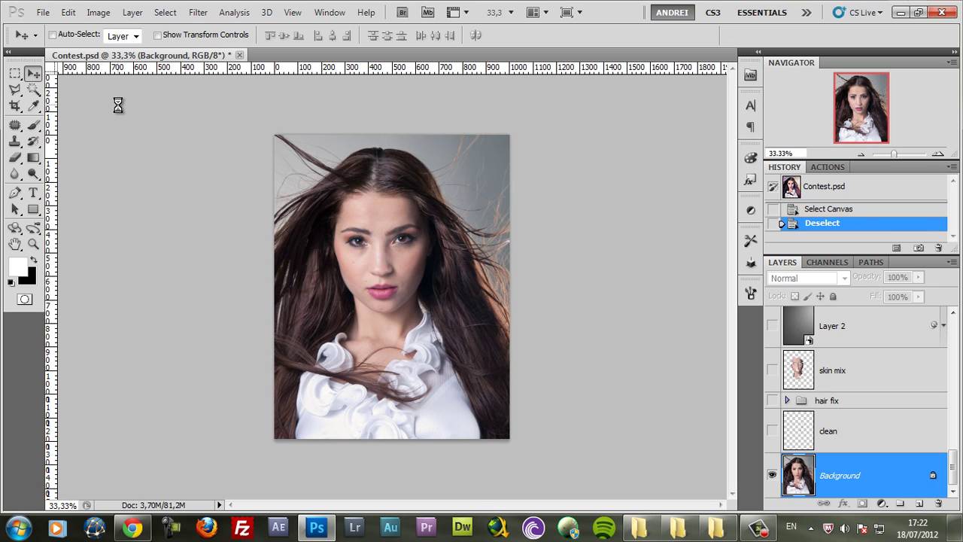
# Step: Create a new document with the default settings and paste the copied portrait into it
pyautogui.hotkey('ctrl', 'n')
pyautogui.press('Return')
pyautogui.hotkey('ctrl', 'v')
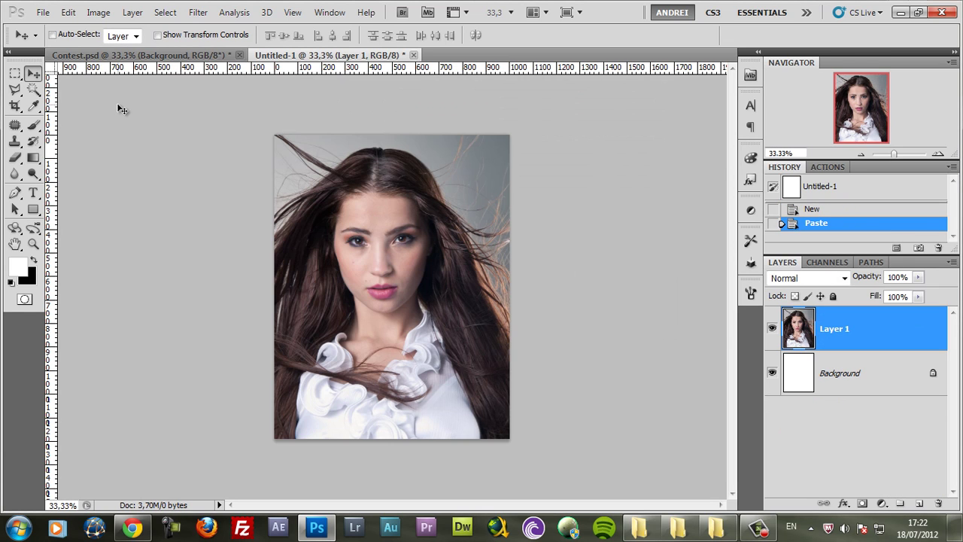
# Step: Delete the white Background layer and rename the portrait layer as Original
pyautogui.scroll(1, 260, 185)
pyautogui.scroll(1, 457, 153)
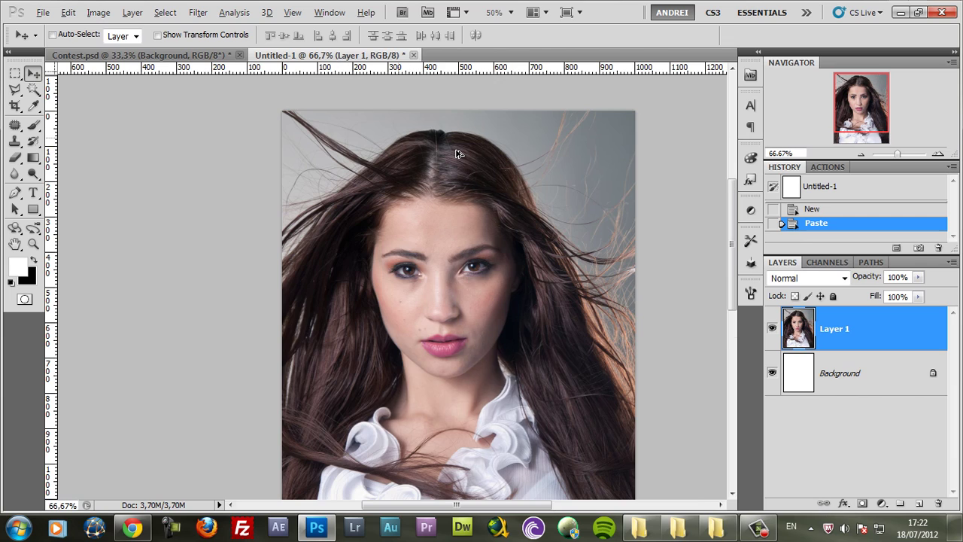
pyautogui.moveTo(909, 384); pyautogui.dragTo(939, 504)
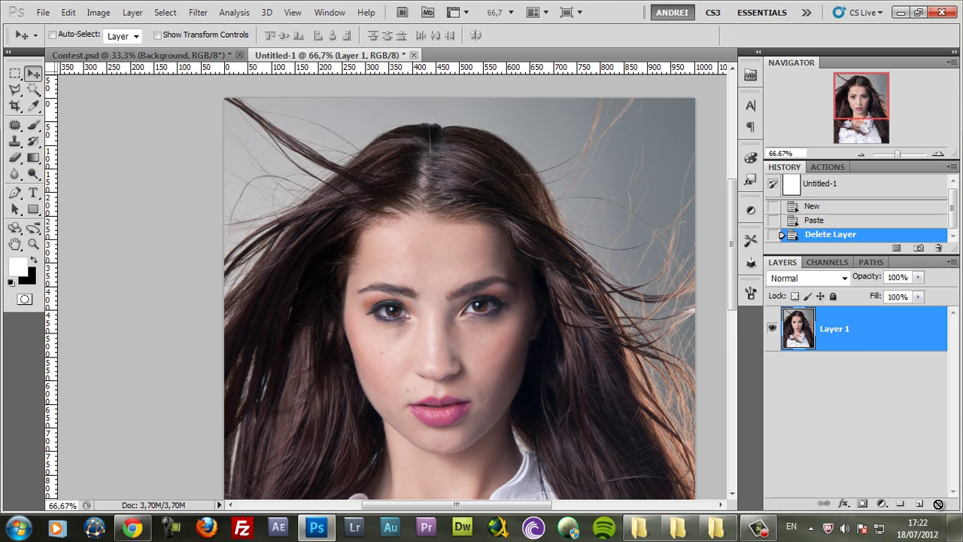
pyautogui.doubleClick(835, 330)
pyautogui.write('Origina')
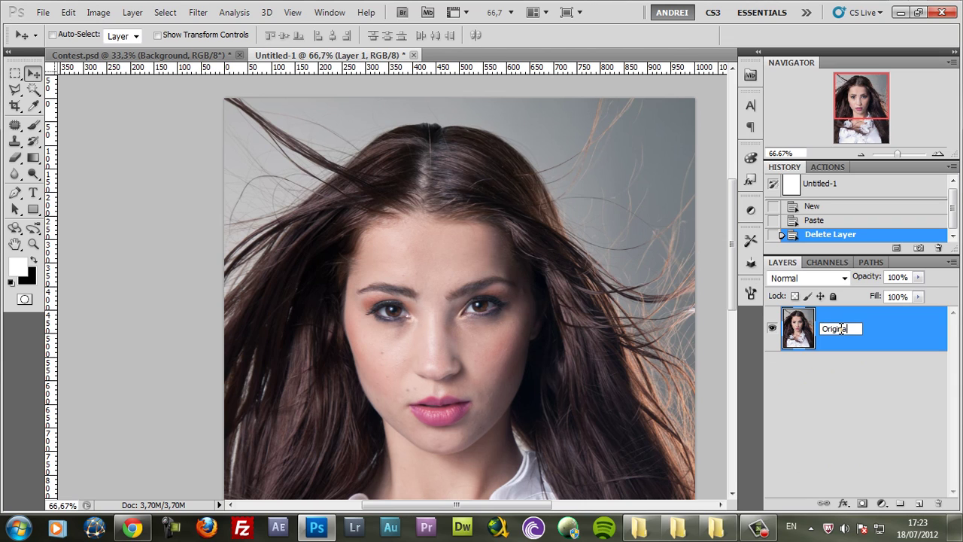
pyautogui.write('l')
pyautogui.press('Return')
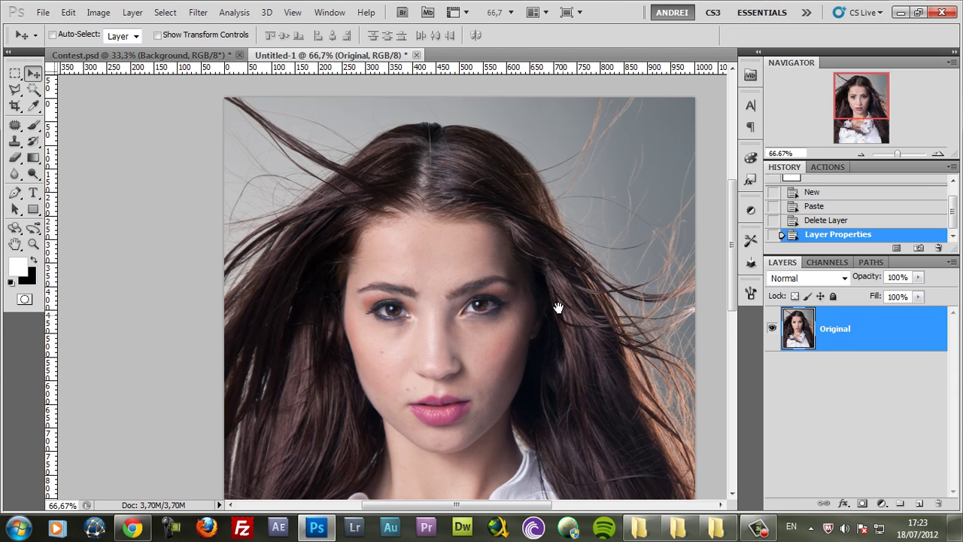
# Step: Add an empty layer above Original and name it clean
pyautogui.moveTo(557, 307); pyautogui.dragTo(486, 185)
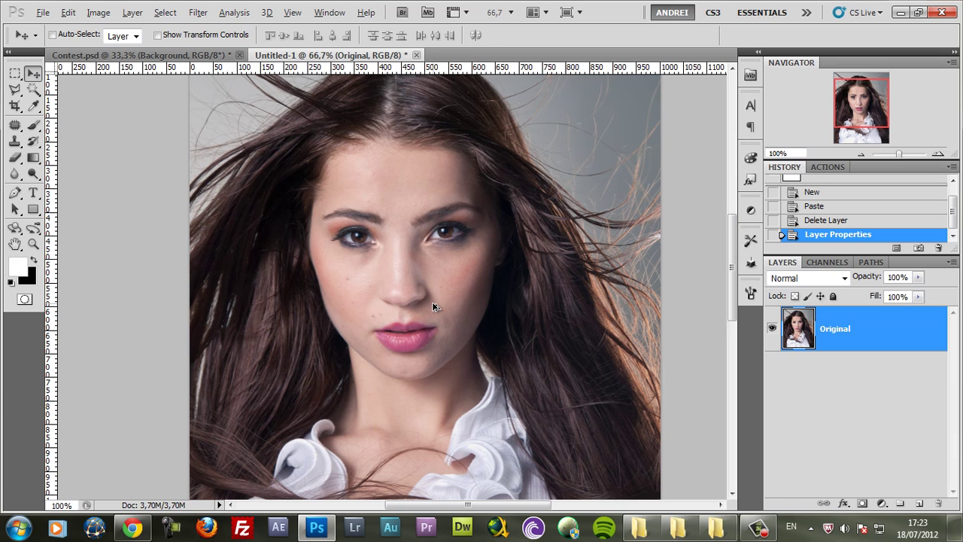
pyautogui.scroll(1, 433, 307)
pyautogui.click(920, 504)
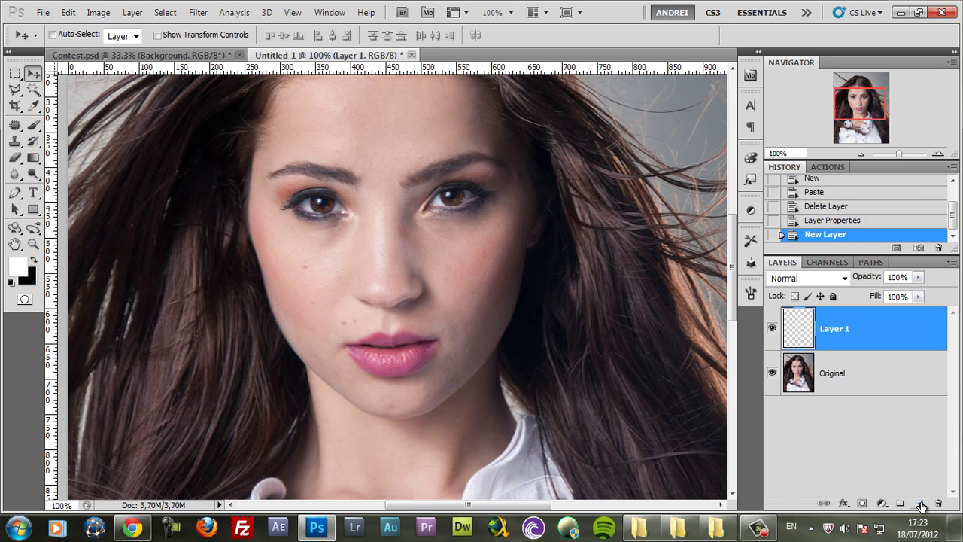
pyautogui.doubleClick(838, 329)
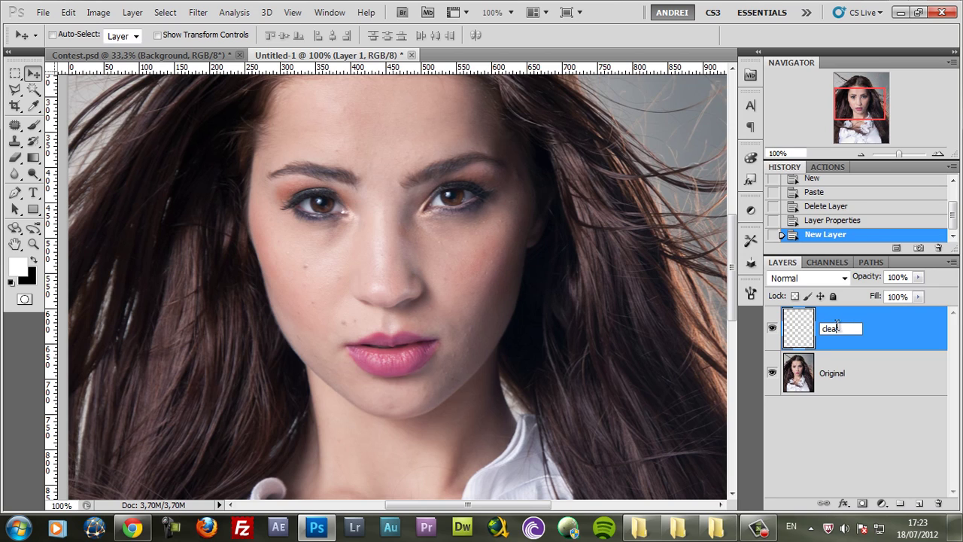
pyautogui.write('clean')
pyautogui.press('Return')
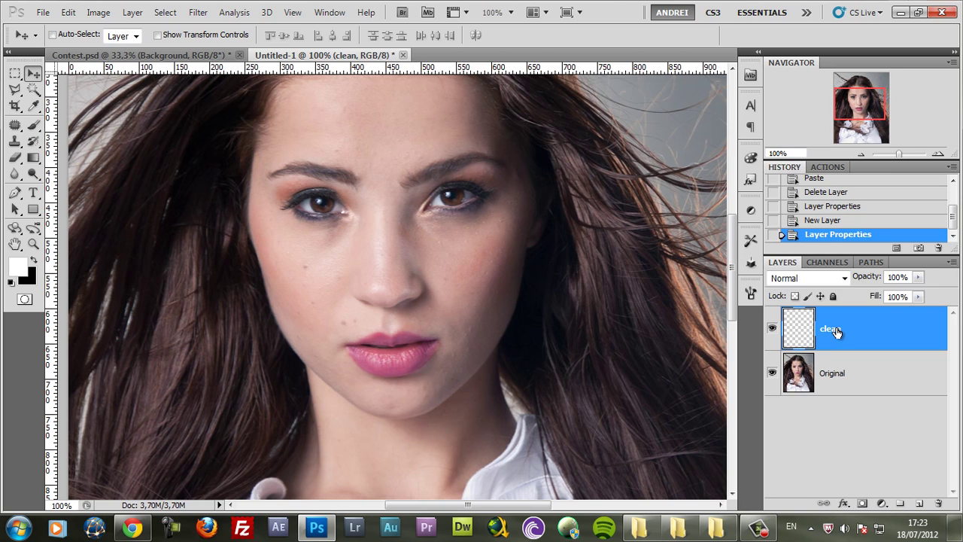
# Step: Activate the Spot Healing Brush with Content-Aware and Sample All Layers, using a 19 px brush at 20% hardness
pyautogui.click(15, 124)
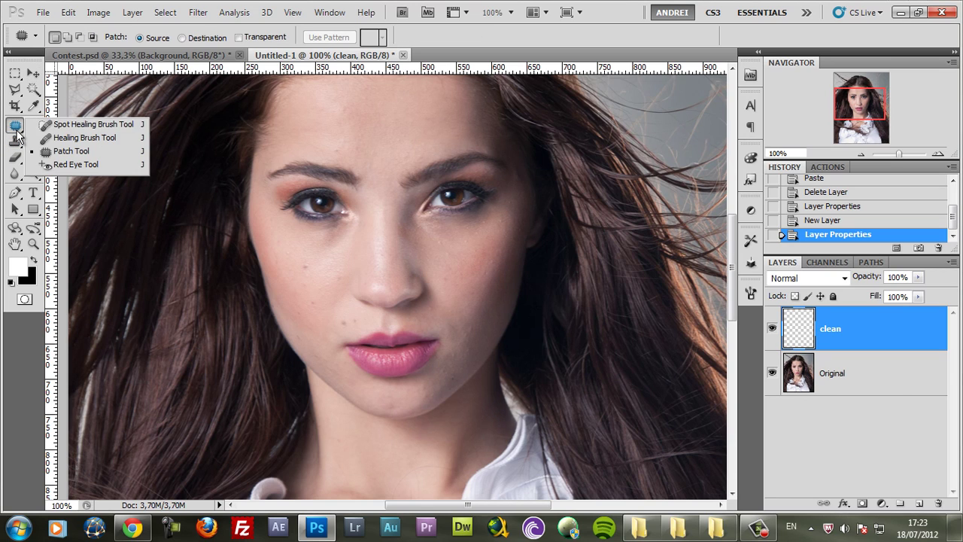
pyautogui.click(84, 127)
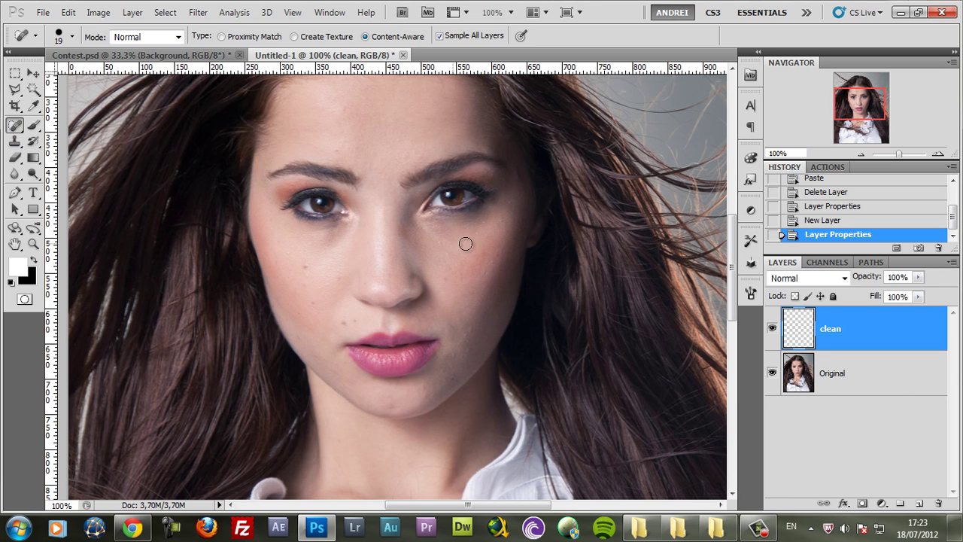
pyautogui.rightClick(492, 247)
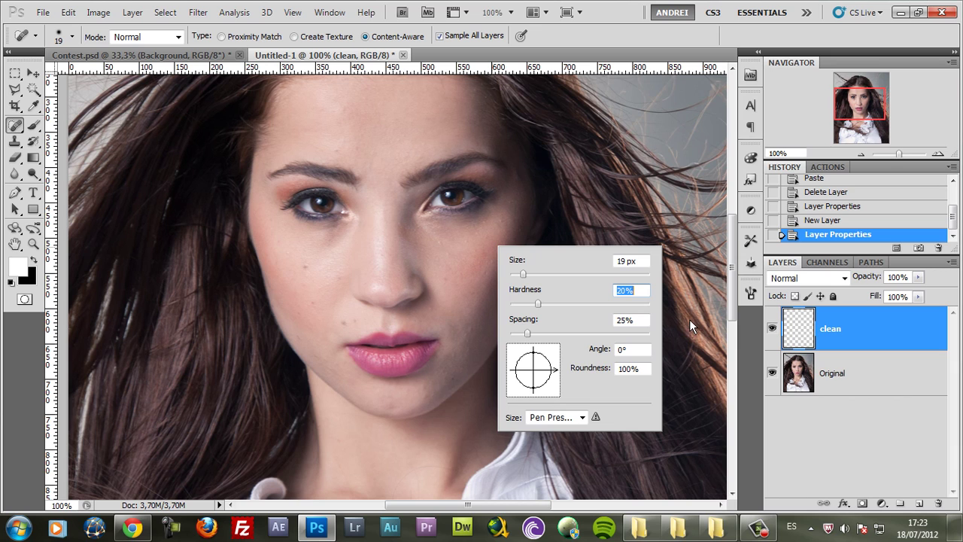
pyautogui.press('Return')
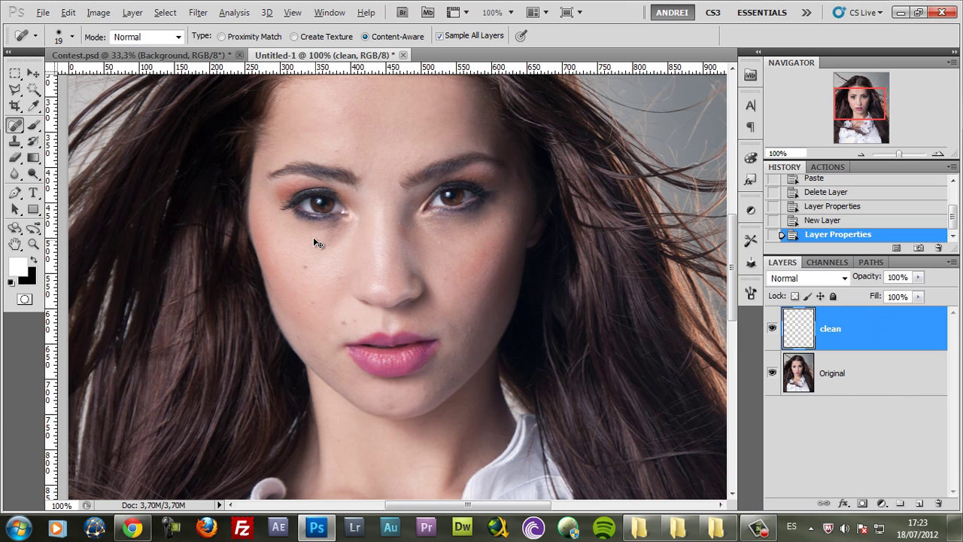
# Step: Heal the dark mole on the cheek beside the nose using a 15 px Spot Healing Brush on the clean layer
pyautogui.scroll(1, 313, 238)
pyautogui.scroll(3, 295, 297)
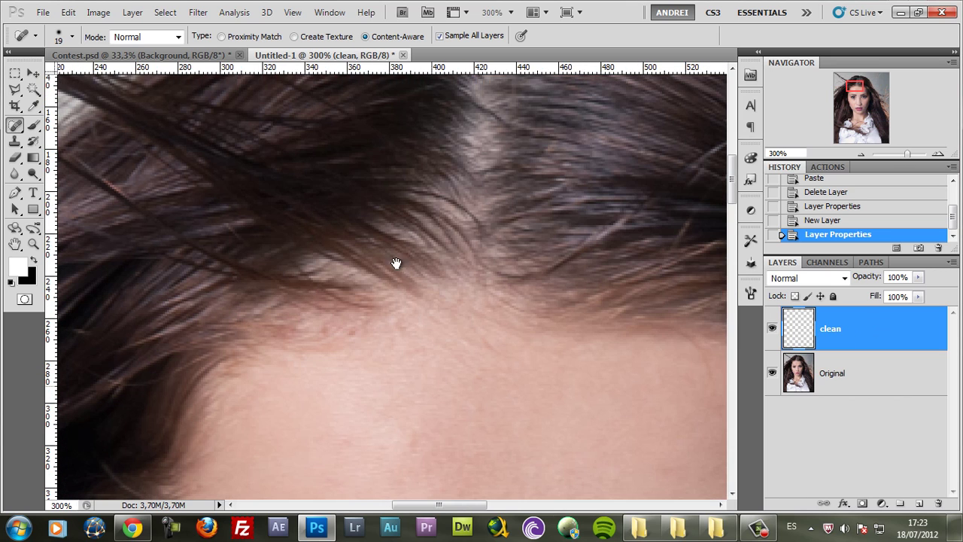
pyautogui.scroll(-10, 397, 263)
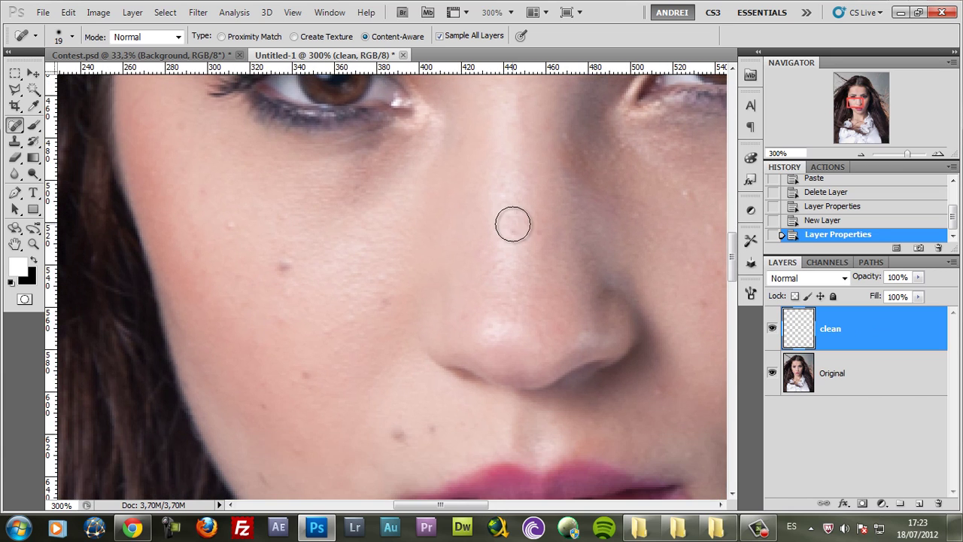
pyautogui.press('[')
pyautogui.press(']')
pyautogui.press('[')
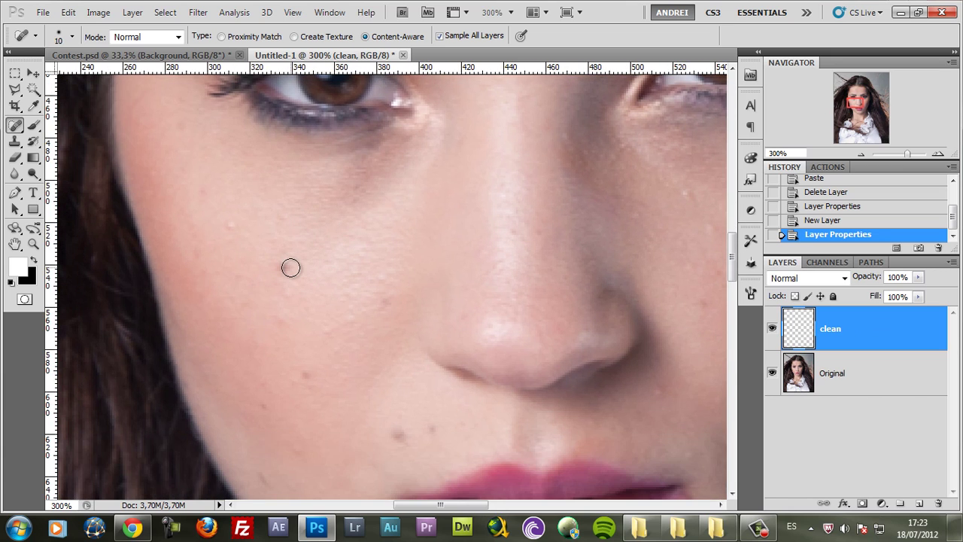
pyautogui.press(']')
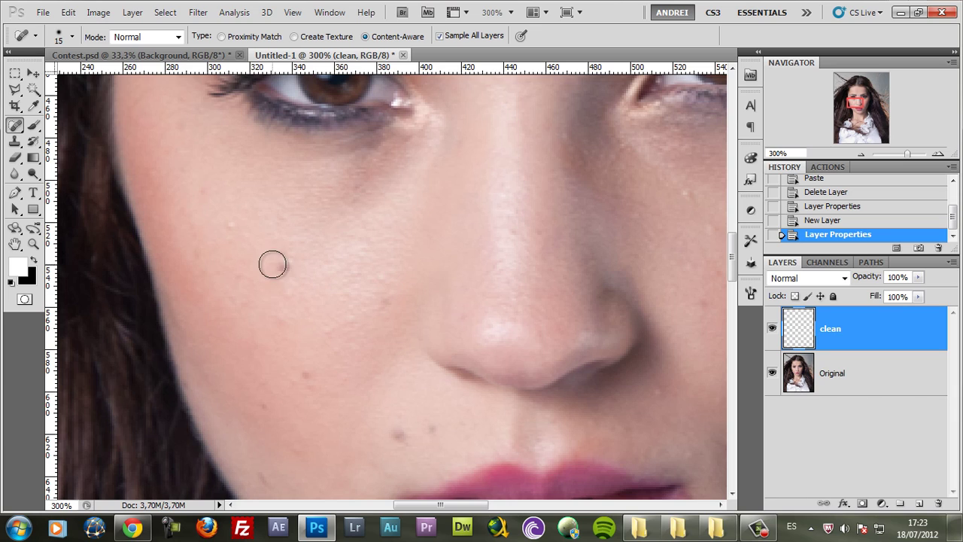
pyautogui.click(281, 270)
pyautogui.click(298, 268)
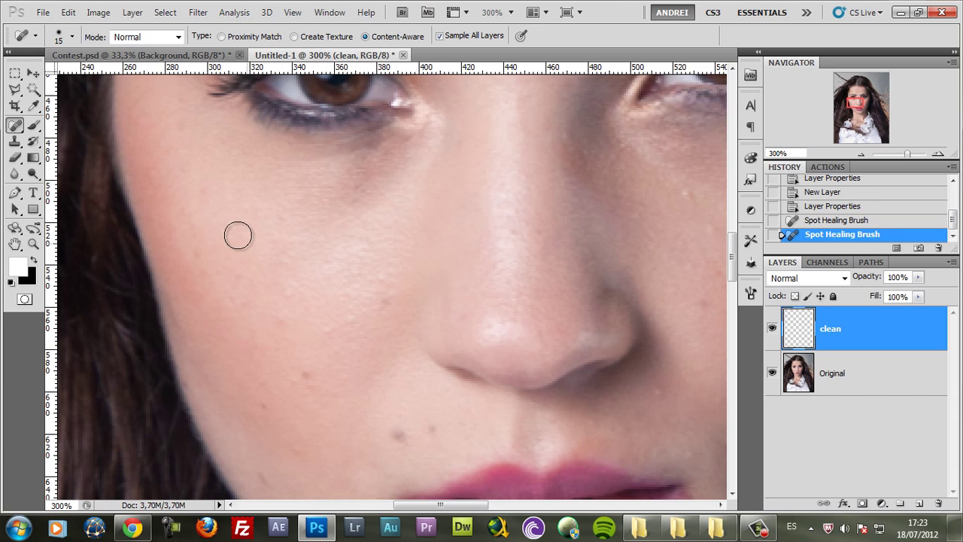
# Step: Reduce the healing brush to 9 px and remove the smaller spots scattered over the same cheek
pyautogui.press('[')
pyautogui.click(231, 222)
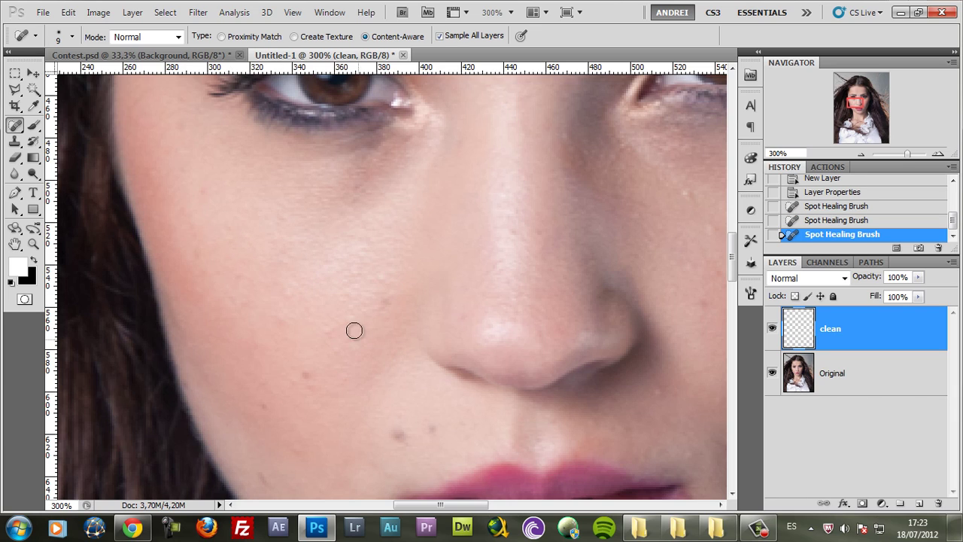
pyautogui.click(304, 376)
pyautogui.click(287, 295)
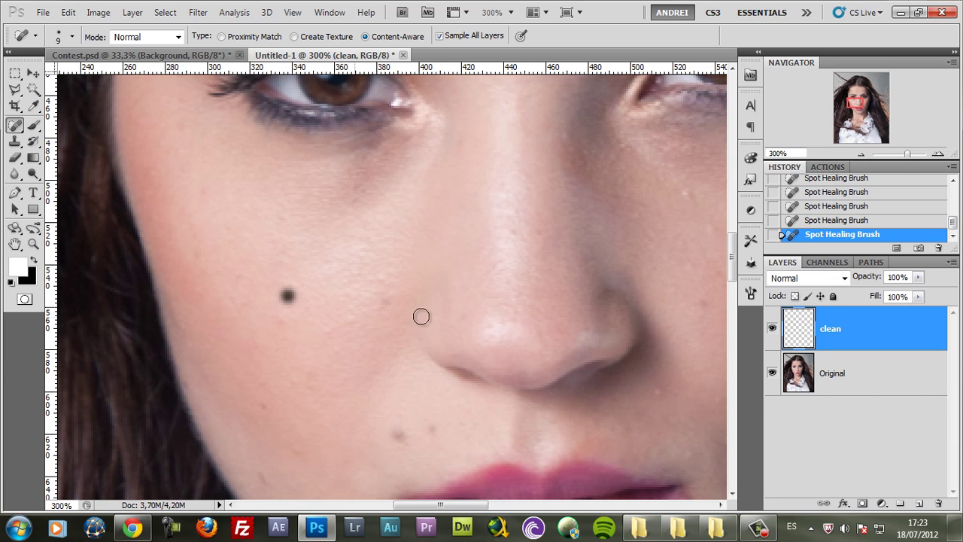
# Step: Heal the two small moles between the nose and the corner of the mouth with the 9 px brush
pyautogui.scroll(-3, 376, 301)
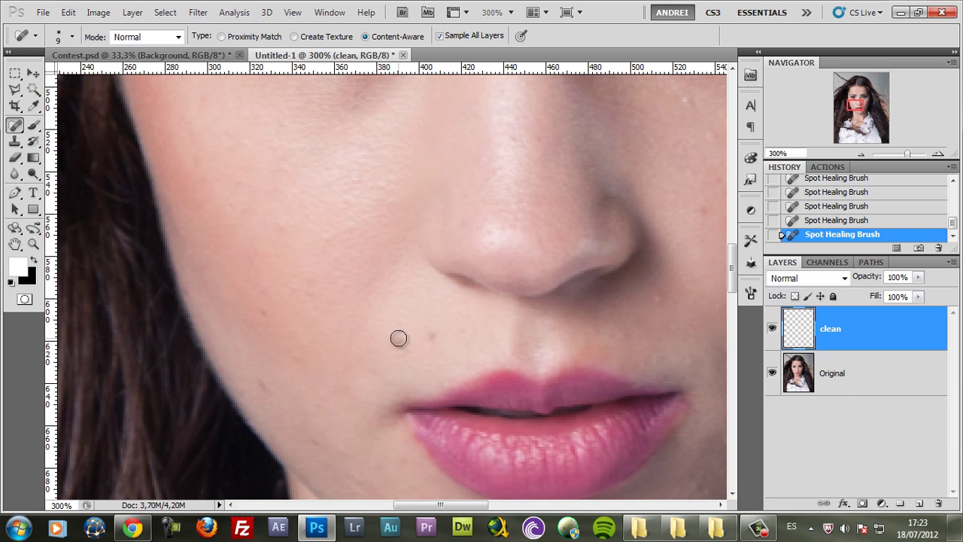
pyautogui.click(431, 336)
pyautogui.click(397, 343)
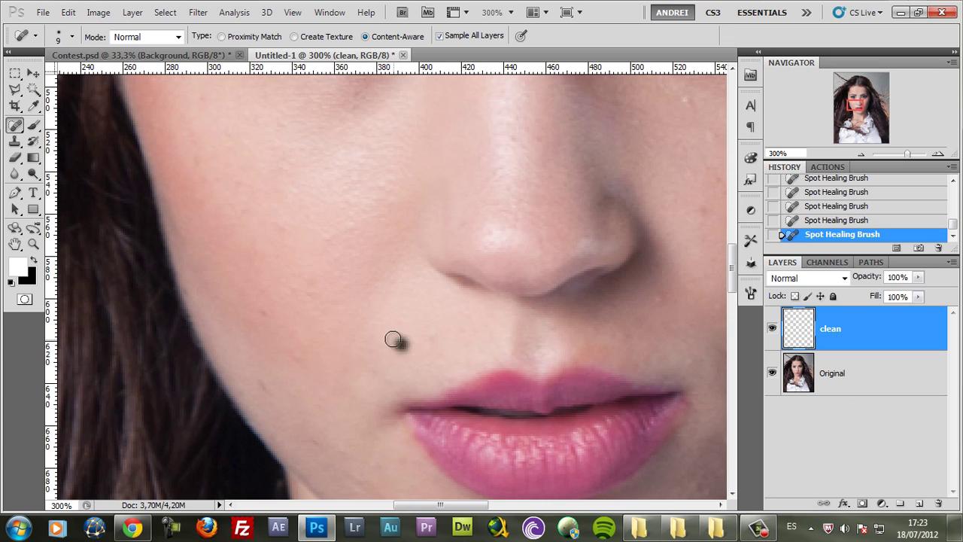
pyautogui.click(409, 347)
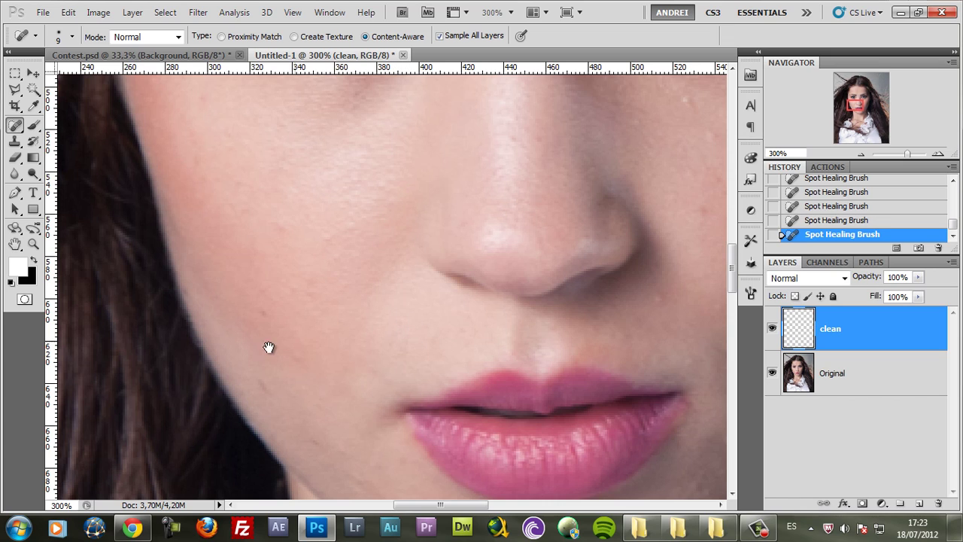
# Step: Heal the small spots along the jaw and lower cheek on the brightly lit side of the face with the 9 px brush
pyautogui.moveTo(268, 346); pyautogui.dragTo(307, 243)
pyautogui.click(306, 207)
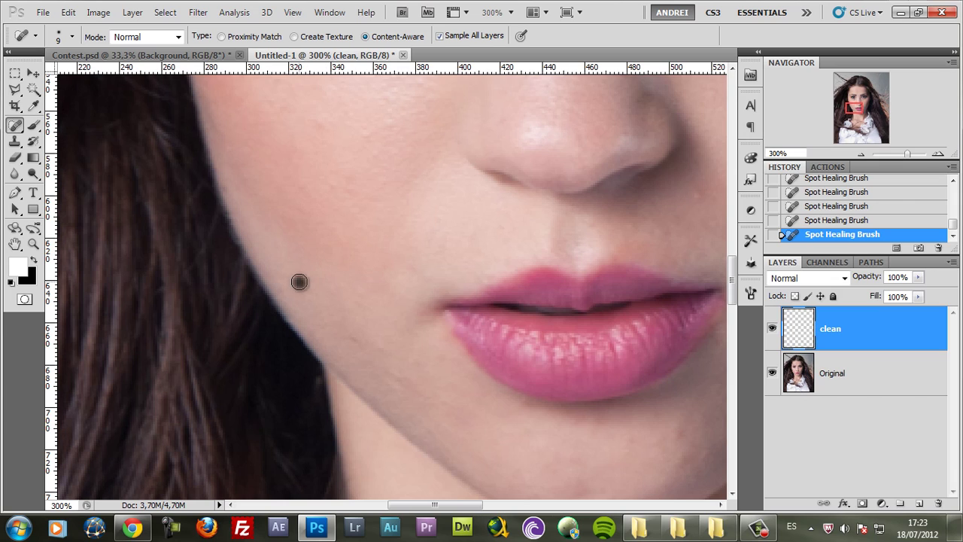
pyautogui.click(356, 342)
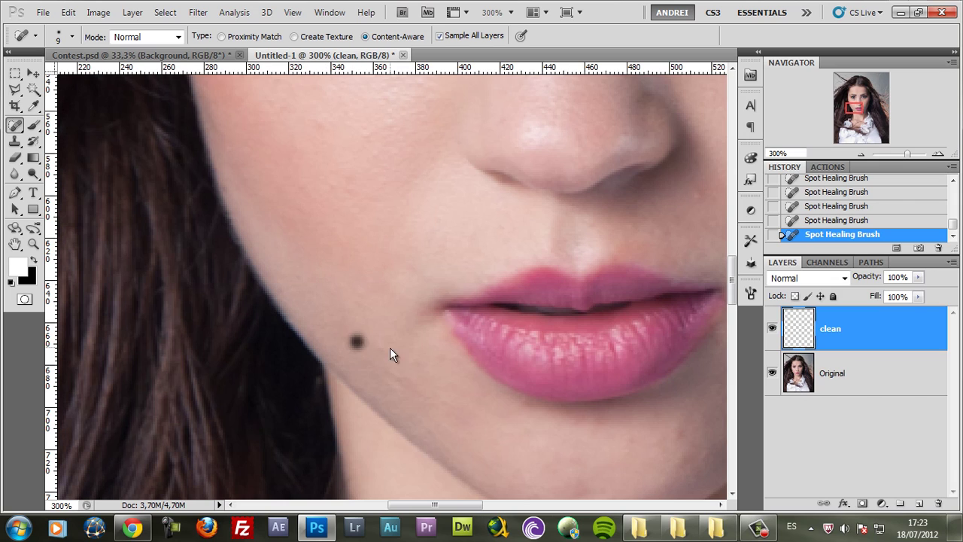
pyautogui.click(363, 296)
pyautogui.click(353, 338)
# Step: Remove the remaining spots on the lit cheek, from its middle out to the edge of the face beside the hair
pyautogui.moveTo(386, 209); pyautogui.dragTo(384, 320)
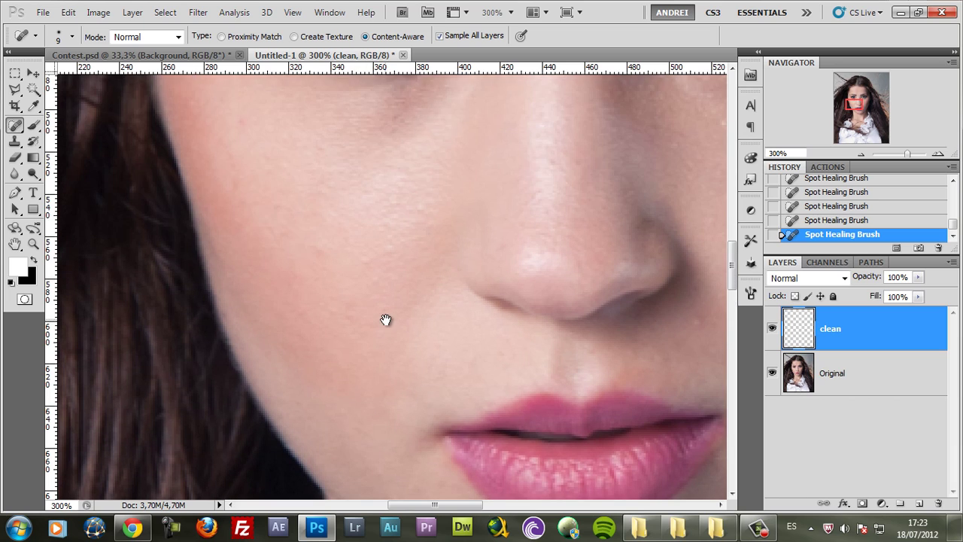
pyautogui.click(318, 250)
pyautogui.click(319, 149)
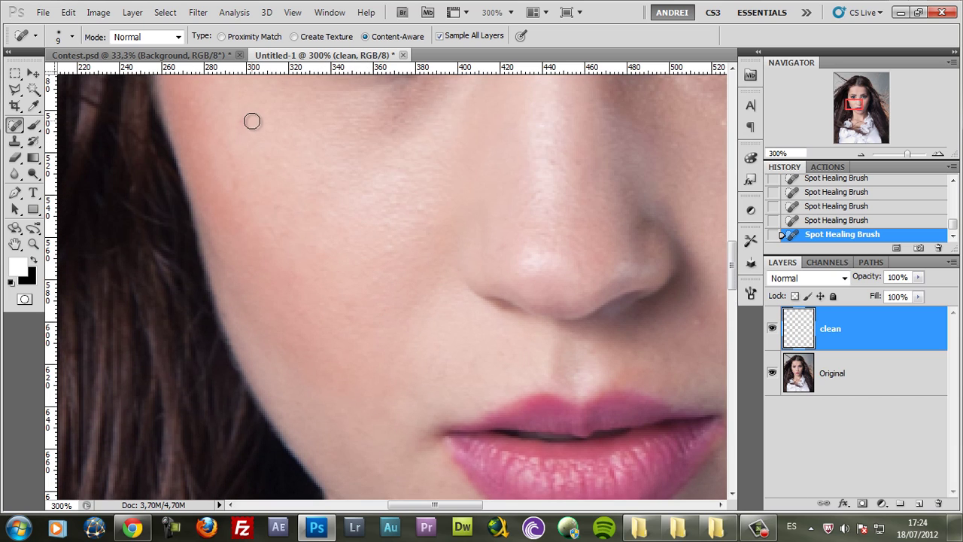
pyautogui.click(244, 123)
pyautogui.click(233, 183)
pyautogui.click(267, 222)
pyautogui.click(275, 231)
# Step: Heal the mark on the nose and the small bumps on the shaded cheek below the eye
pyautogui.scroll(3, 334, 316)
pyautogui.hscroll(5, 331, 293)
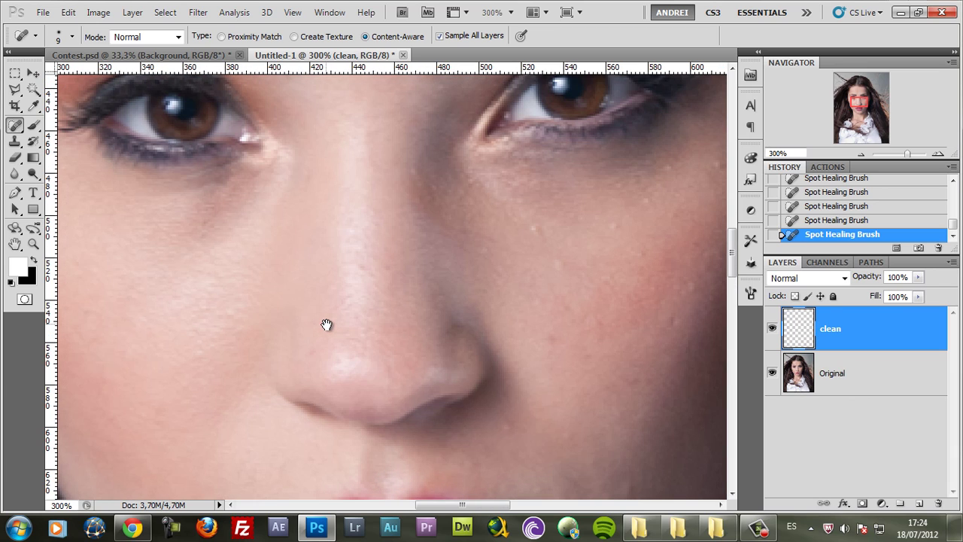
pyautogui.click(392, 267)
pyautogui.click(558, 266)
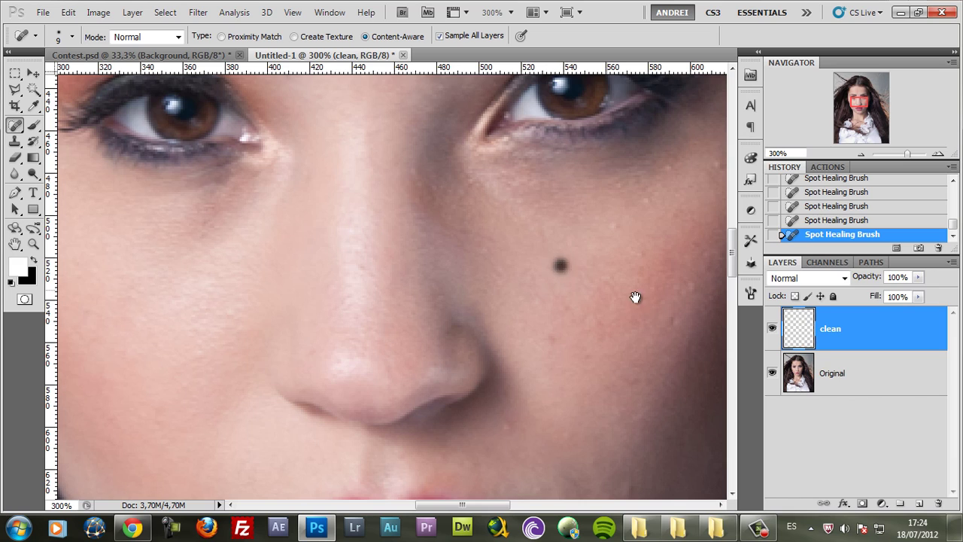
pyautogui.hscroll(4, 498, 306)
pyautogui.click(494, 268)
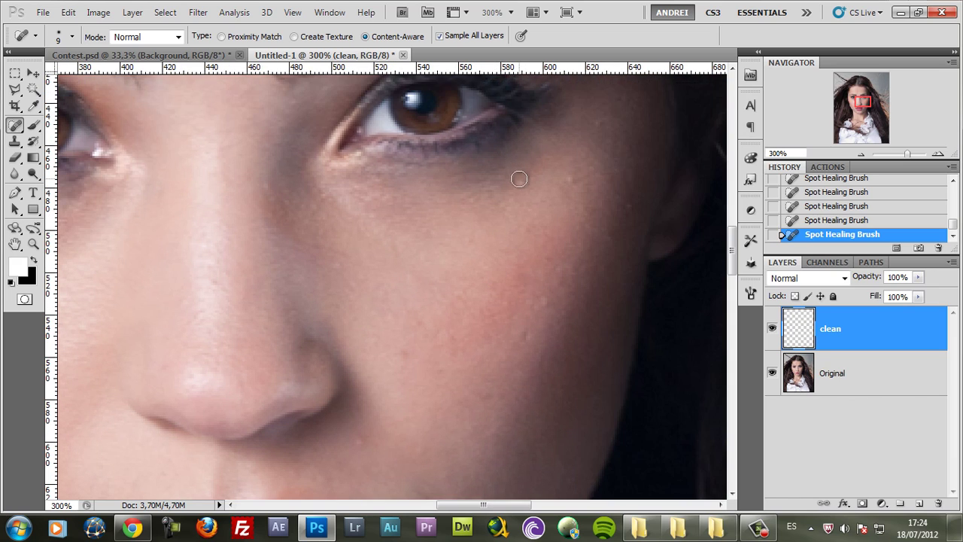
pyautogui.click(525, 230)
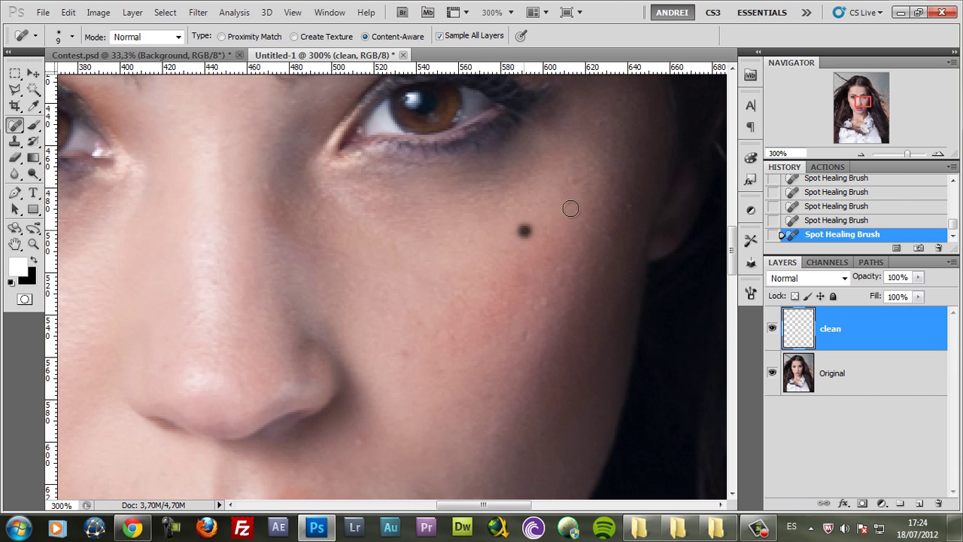
pyautogui.click(521, 335)
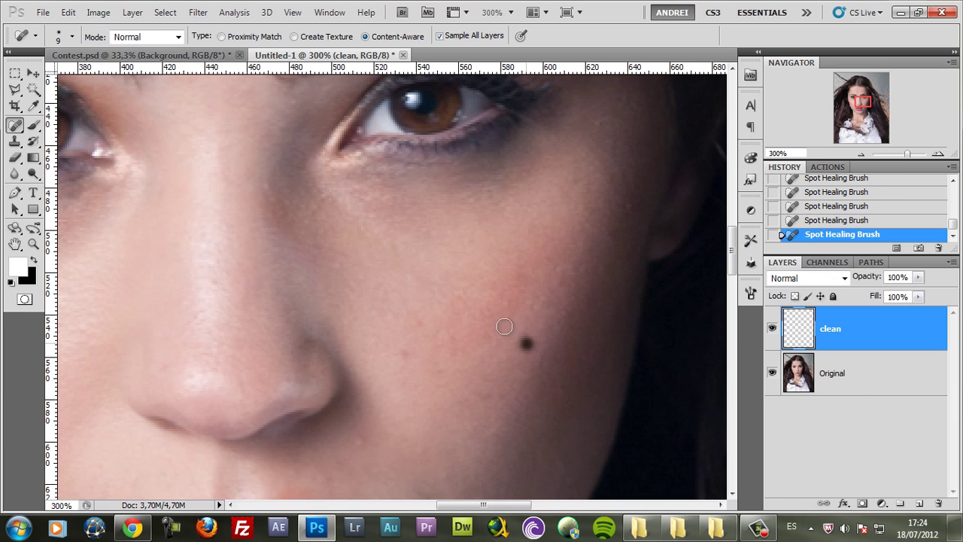
# Step: Heal the bumps and spots between the shaded corner of the mouth and the jawline
pyautogui.moveTo(388, 381); pyautogui.dragTo(451, 259)
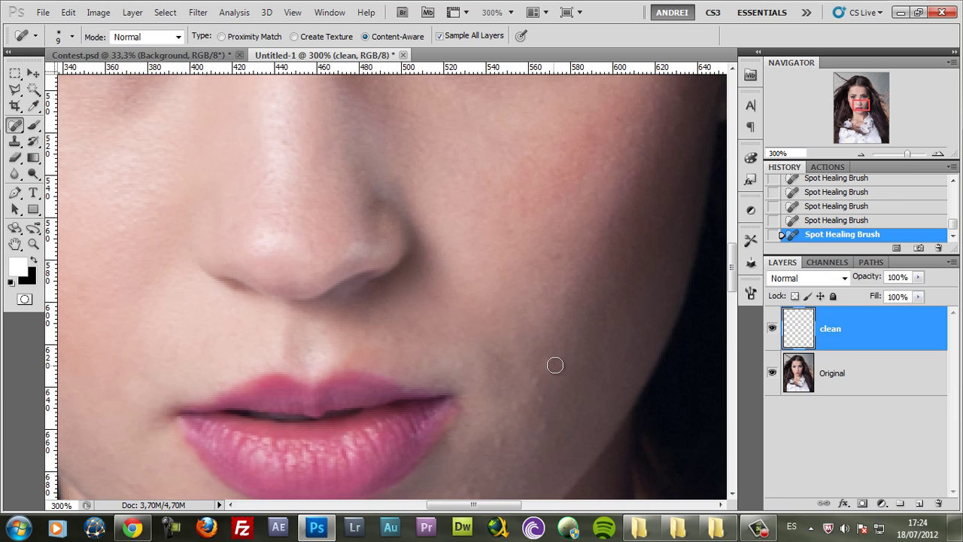
pyautogui.moveTo(512, 340); pyautogui.dragTo(512, 264)
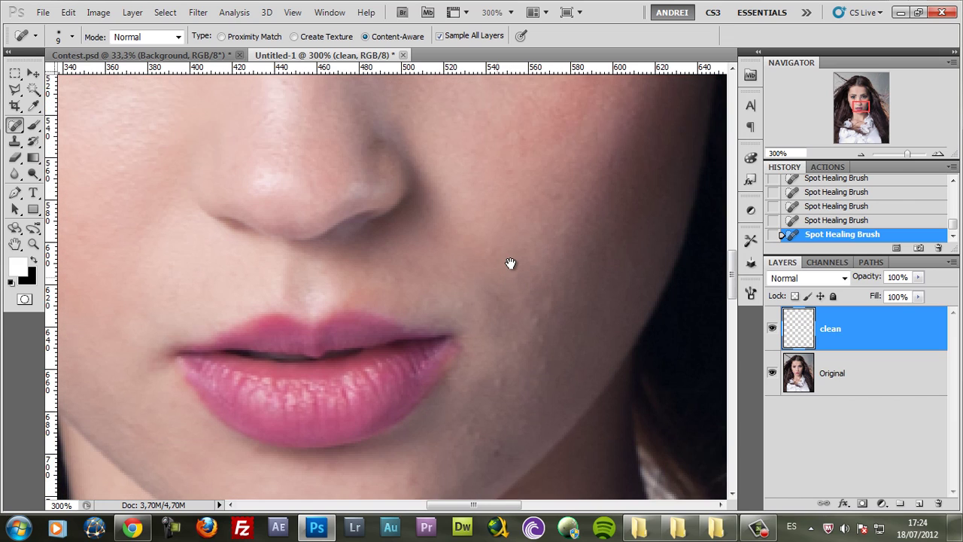
pyautogui.click(513, 310)
pyautogui.click(562, 220)
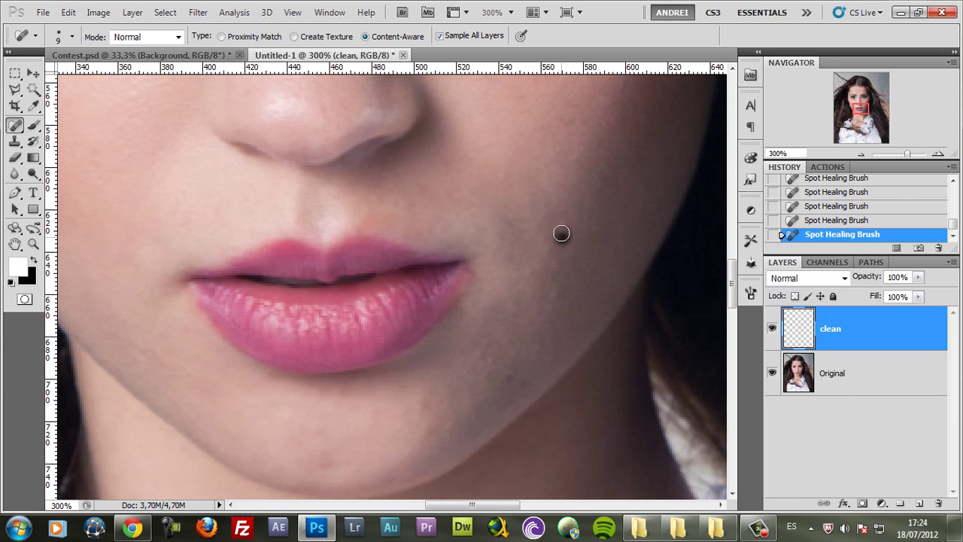
pyautogui.click(545, 316)
pyautogui.click(489, 355)
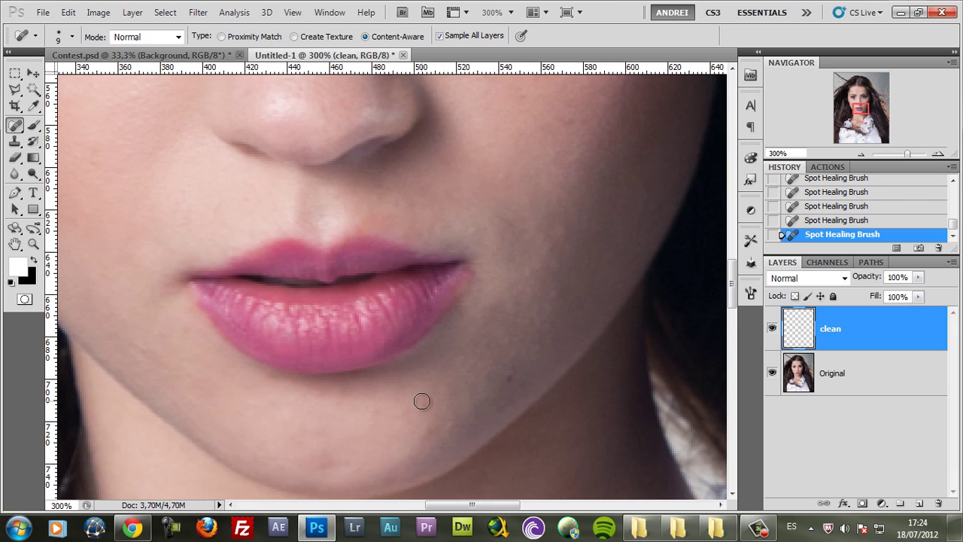
# Step: Remove the two blemishes on the chin below the lower lip on the clean layer
pyautogui.click(424, 431)
pyautogui.click(427, 405)
pyautogui.click(426, 430)
pyautogui.click(424, 406)
# Step: Heal the marks above the shaded corner of the mouth and on the cheek beside the nostril
pyautogui.scroll(3, 486, 356)
pyautogui.click(468, 314)
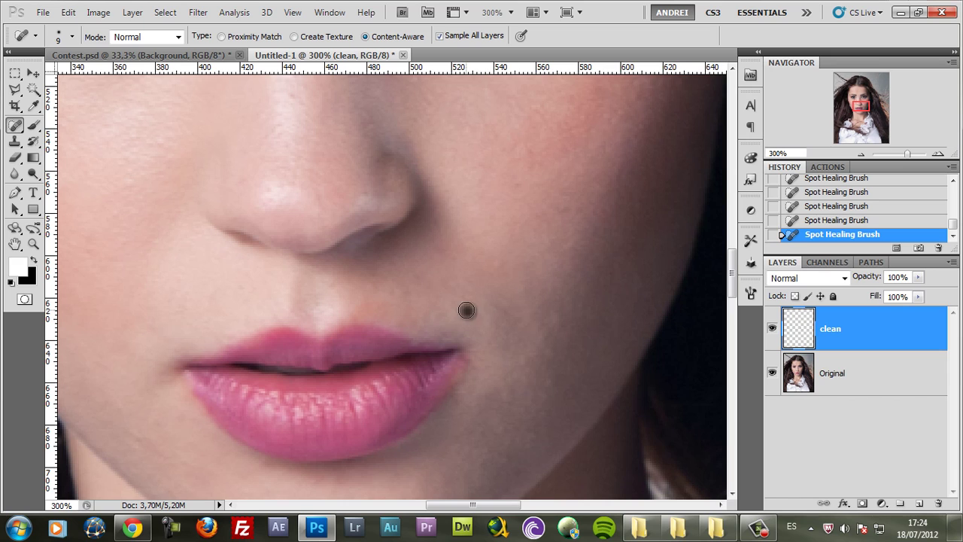
pyautogui.click(516, 182)
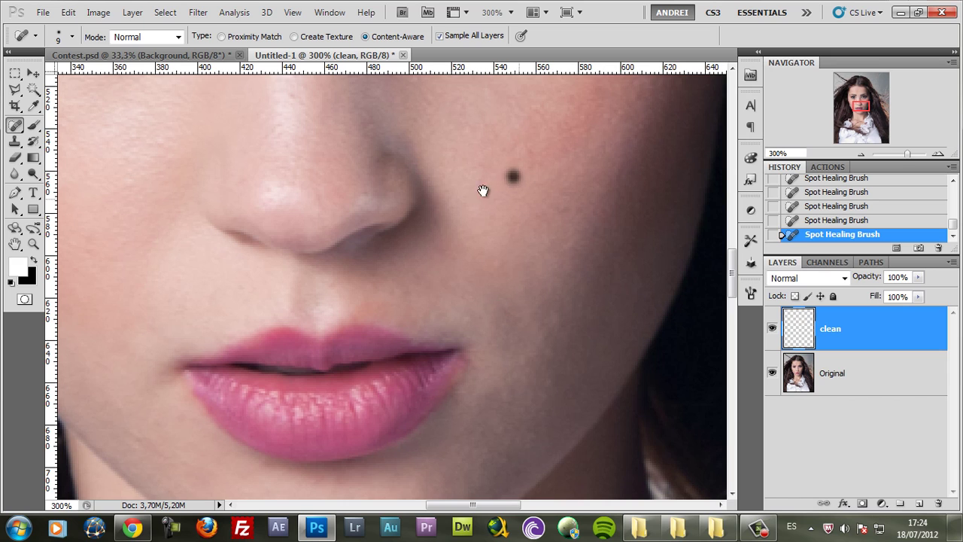
# Step: Heal the marks on the bridge and side of the nose and in the shadow under the lit eye
pyautogui.scroll(5, 484, 263)
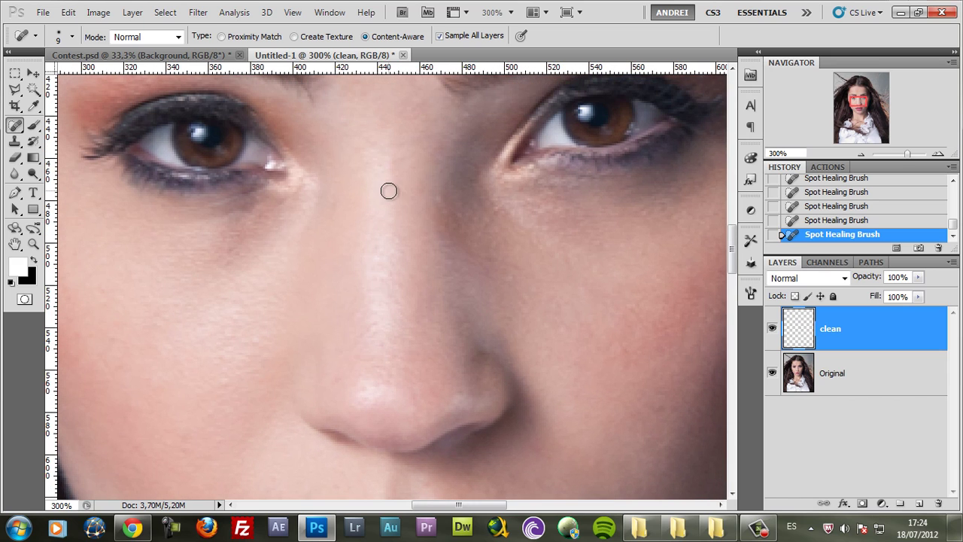
pyautogui.moveTo(390, 191); pyautogui.dragTo(395, 154)
pyautogui.click(339, 204)
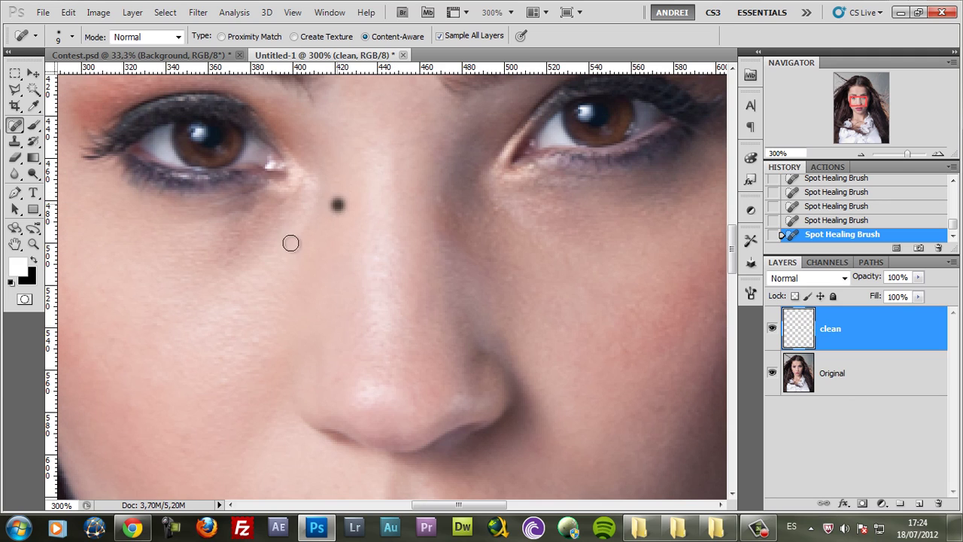
pyautogui.click(238, 253)
# Step: Heal the faint spots beside the lit eye's outer corner and on the outer cheek beneath it
pyautogui.moveTo(181, 320); pyautogui.dragTo(411, 340)
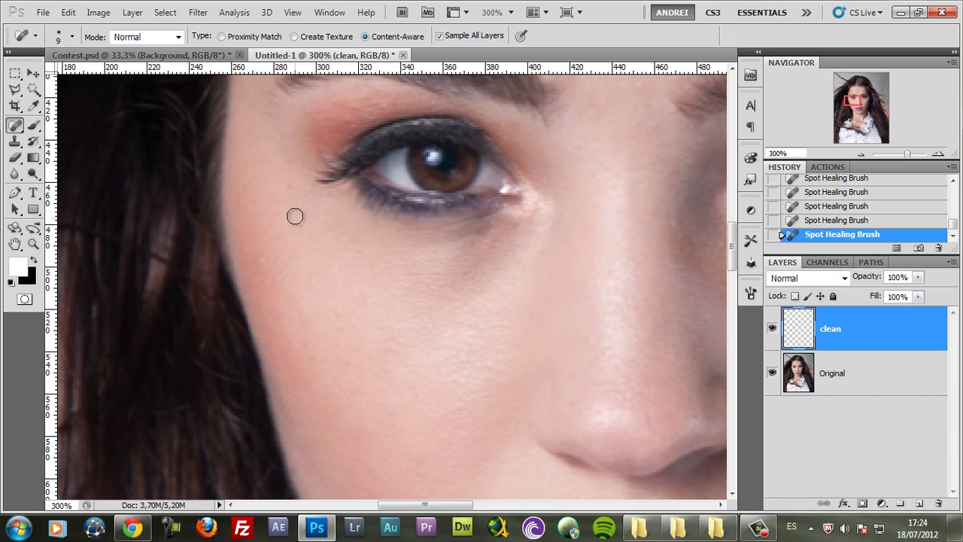
pyautogui.moveTo(291, 209); pyautogui.dragTo(290, 189)
pyautogui.scroll(-3, 334, 286)
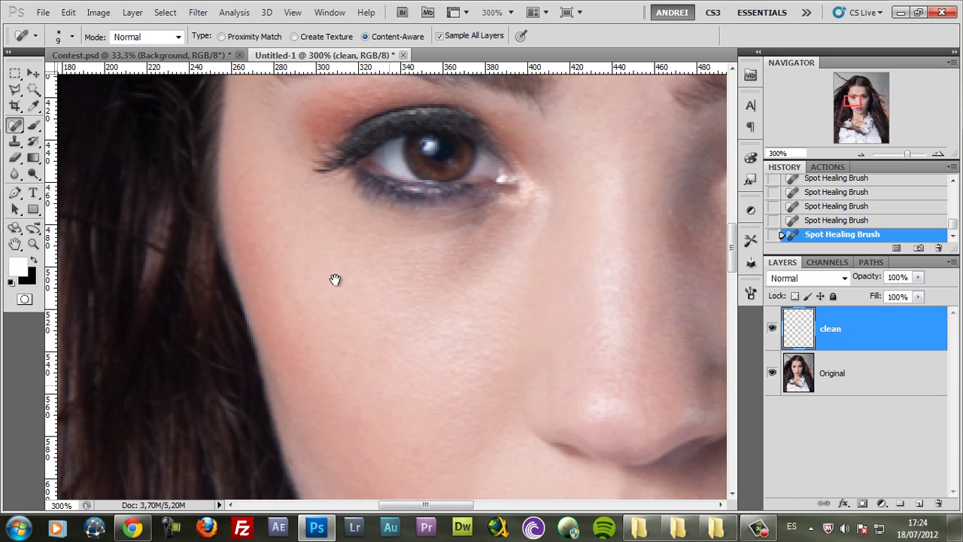
pyautogui.hscroll(1, 335, 323)
pyautogui.click(302, 334)
pyautogui.click(289, 245)
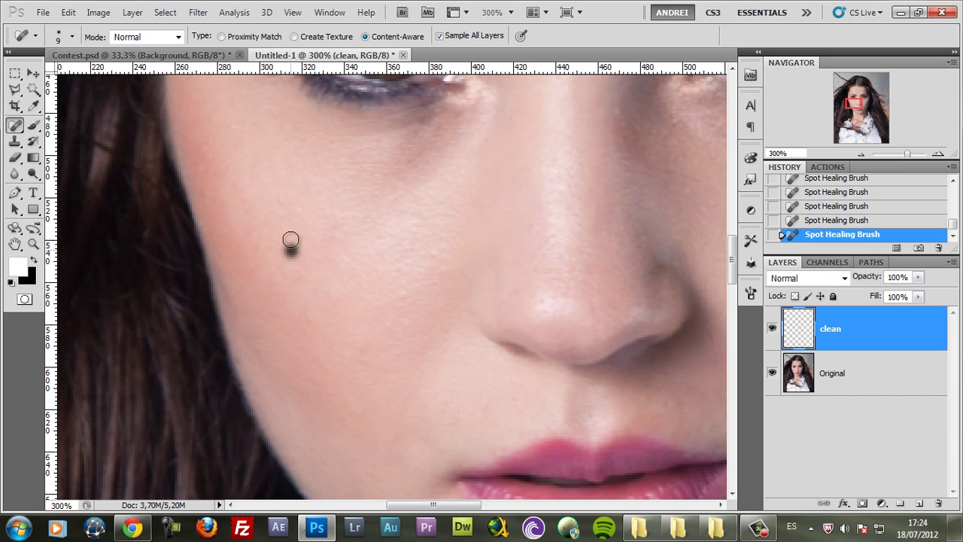
pyautogui.click(277, 200)
# Step: Heal the leftover spots under the shaded eye, on the side of the nose and on the cheek near the ear
pyautogui.moveTo(376, 351); pyautogui.dragTo(336, 368)
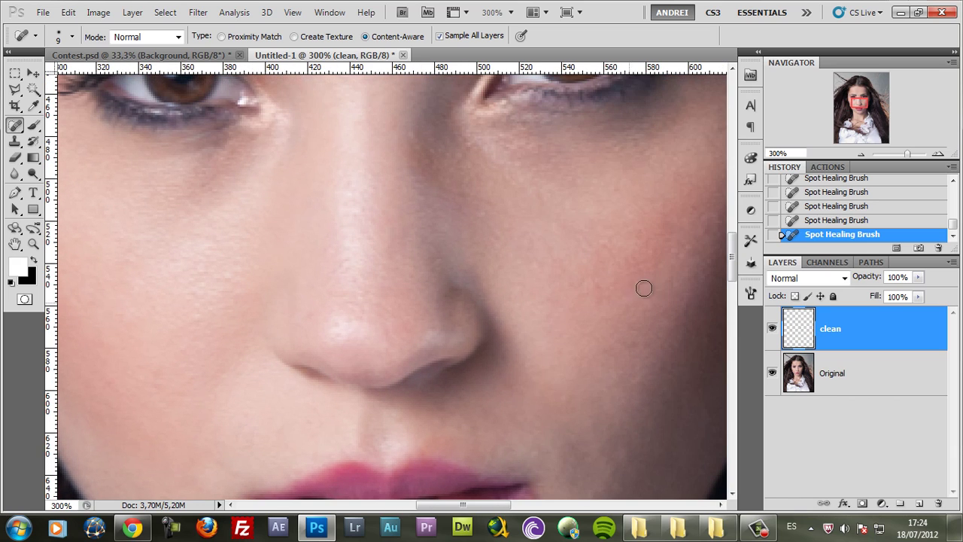
pyautogui.click(612, 193)
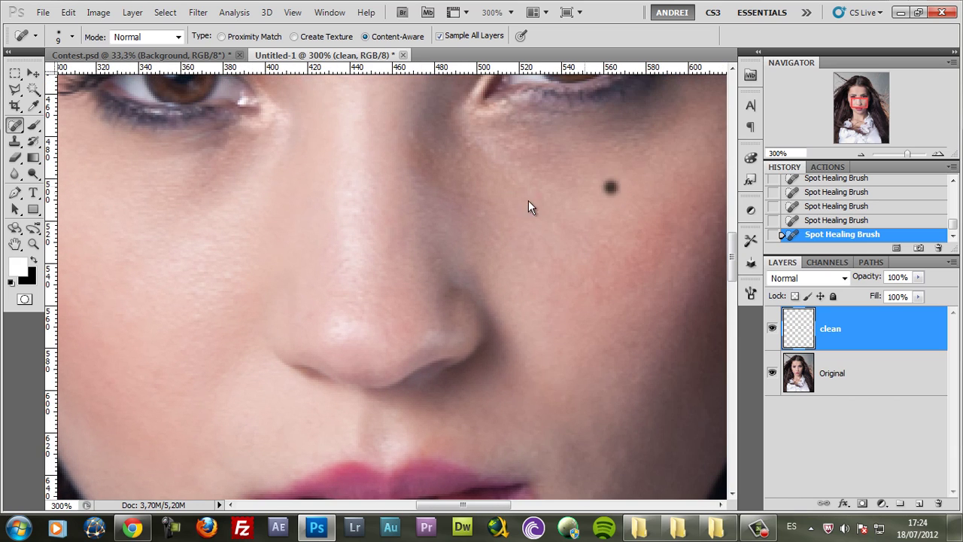
pyautogui.click(408, 145)
pyautogui.hscroll(5, 460, 233)
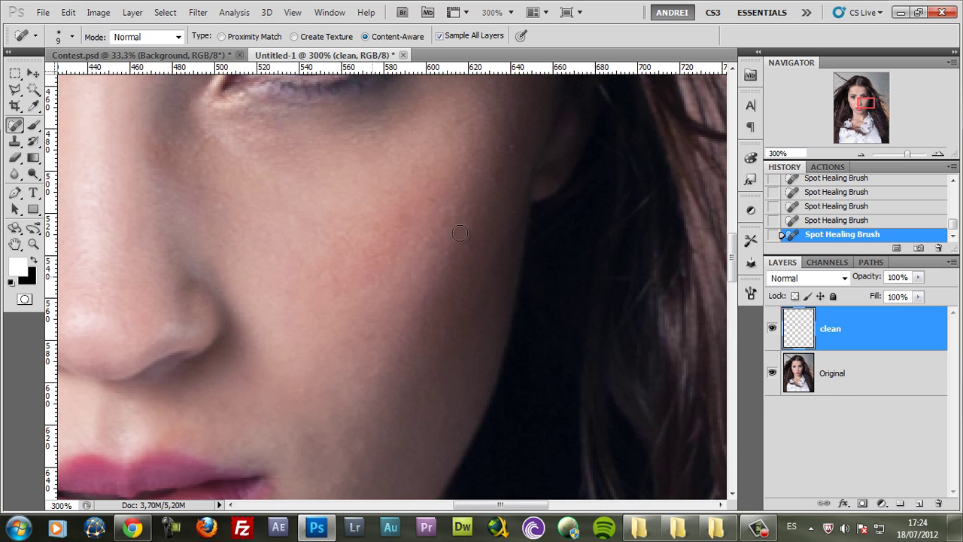
pyautogui.click(515, 150)
# Step: Heal the spots on the forehead, from just below the hairline to its centre, with the 9 px brush
pyautogui.moveTo(415, 211); pyautogui.dragTo(469, 422)
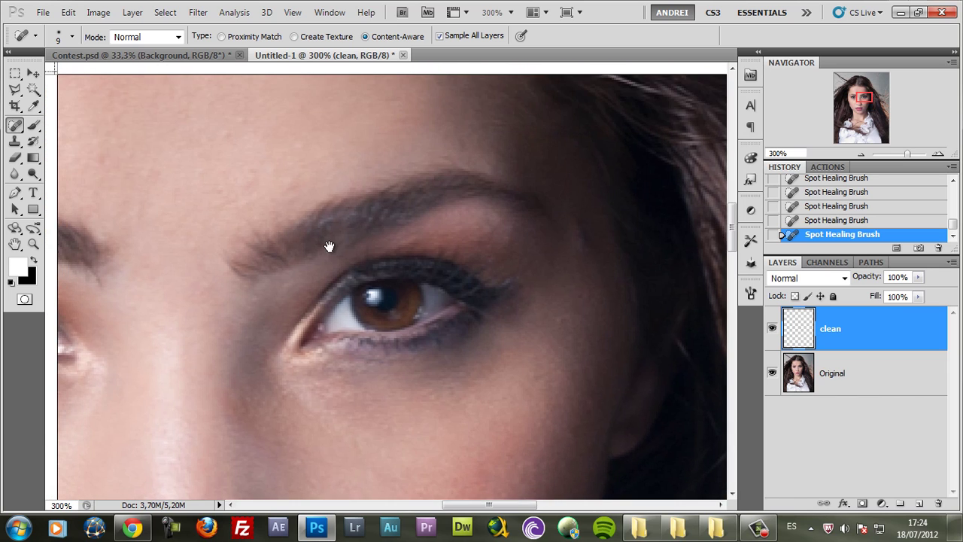
pyautogui.moveTo(326, 247)
pyautogui.mouseDown()
pyautogui.moveTo(480, 376)
pyautogui.moveTo(602, 387)
pyautogui.mouseUp()
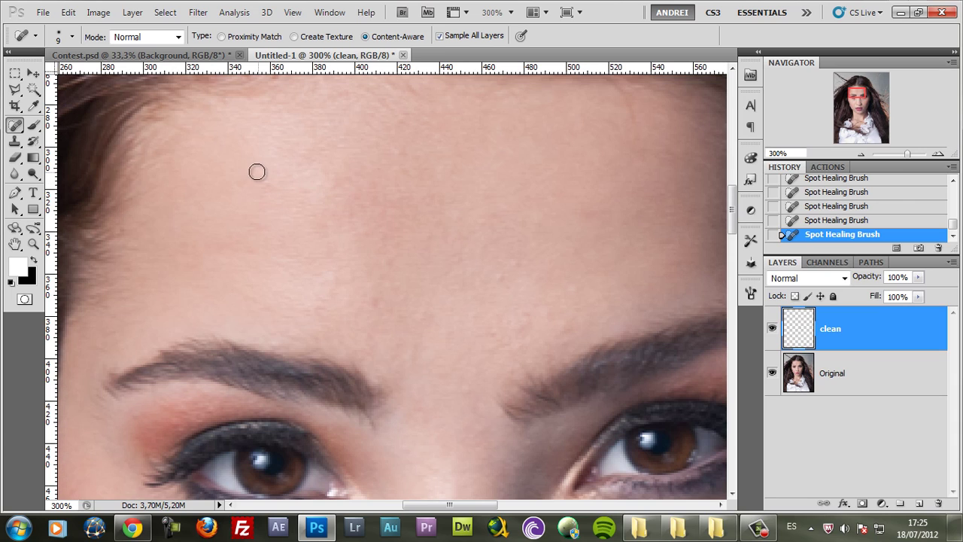
pyautogui.click(272, 187)
pyautogui.click(402, 123)
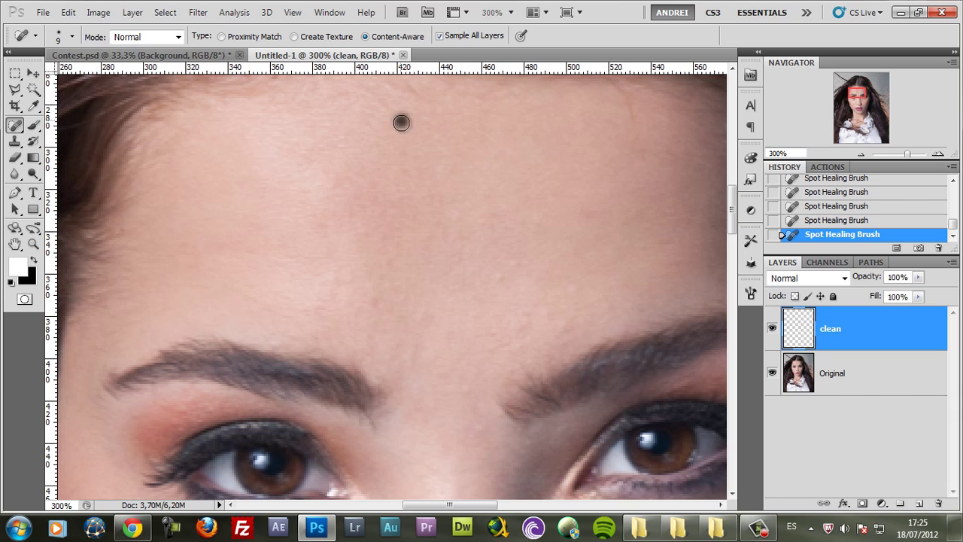
pyautogui.click(502, 275)
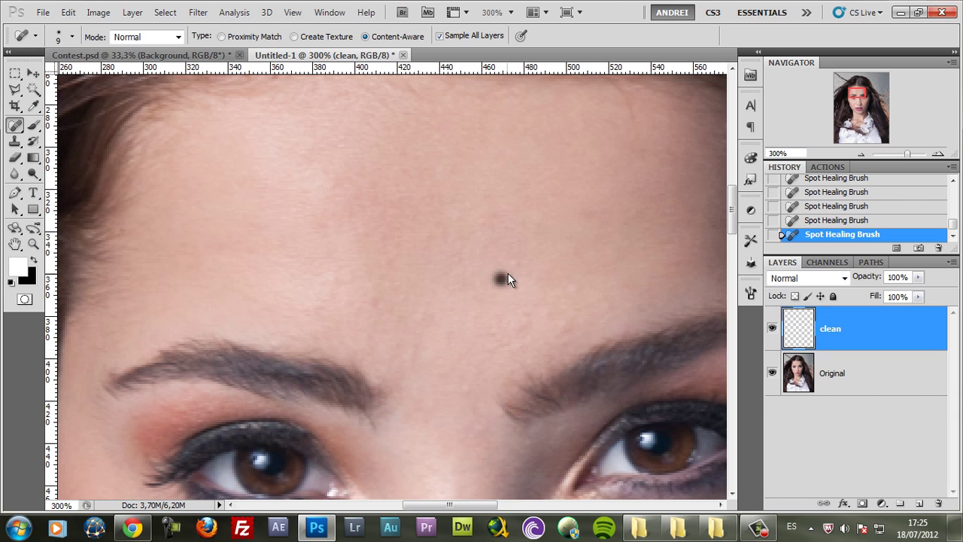
pyautogui.click(374, 303)
pyautogui.click(322, 276)
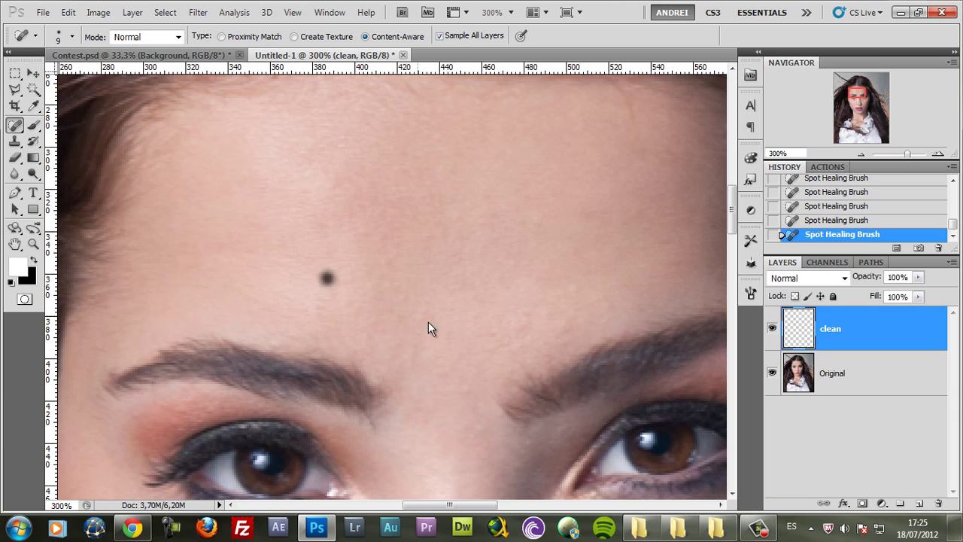
pyautogui.click(387, 253)
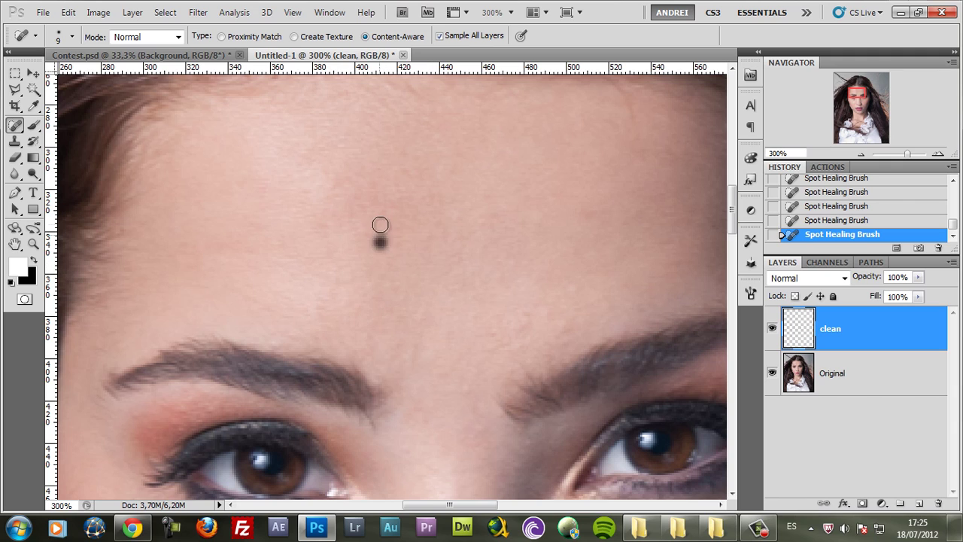
# Step: Remove the remaining marks above and between the eyebrows and on the forehead near the lit temple
pyautogui.click(286, 315)
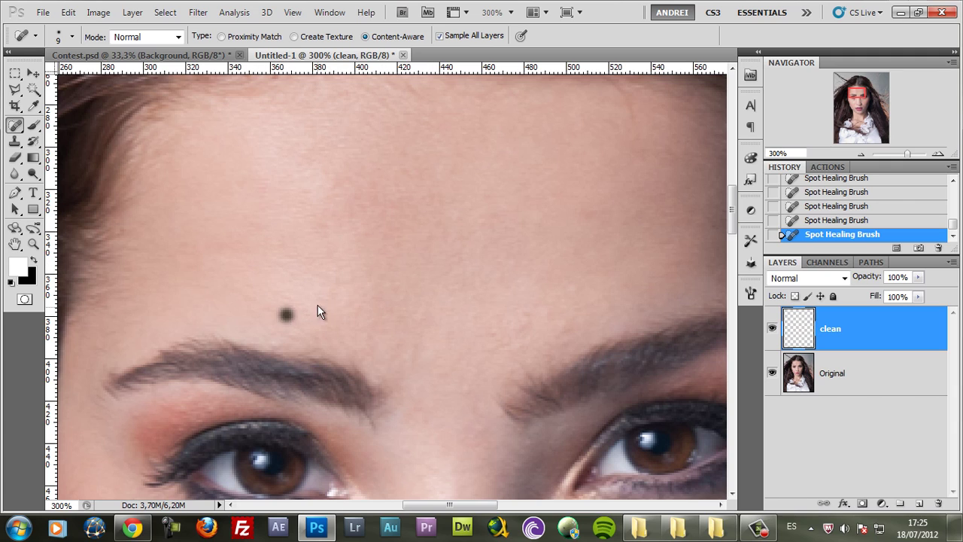
pyautogui.click(526, 315)
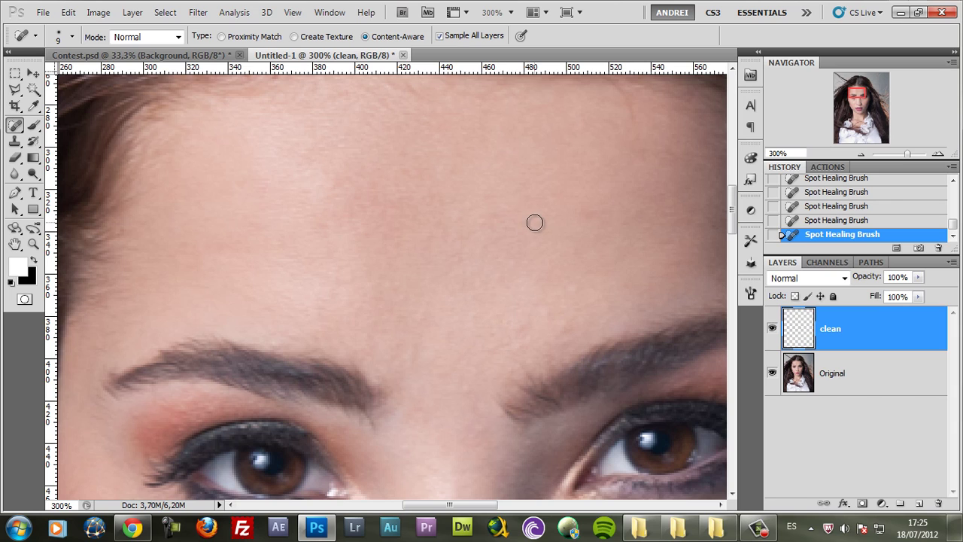
pyautogui.click(490, 340)
pyautogui.click(319, 309)
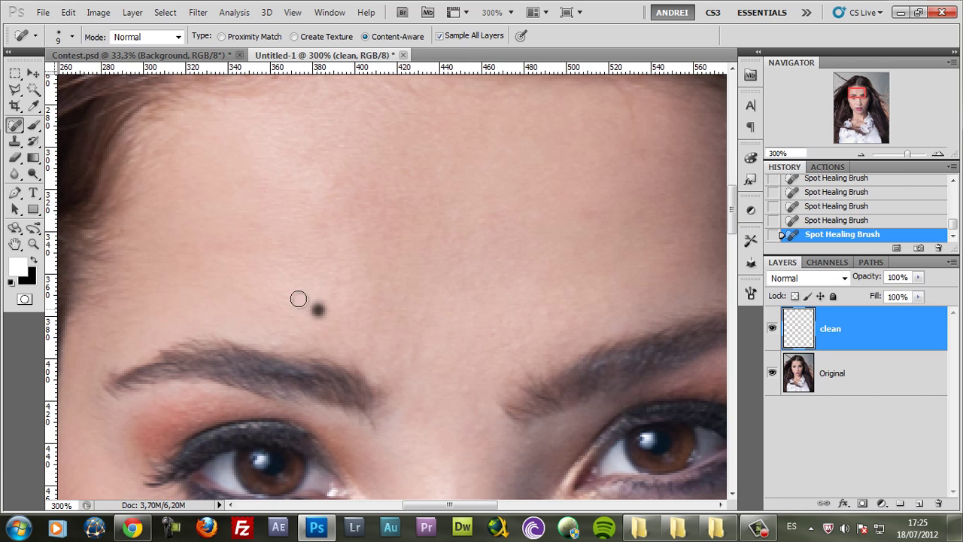
pyautogui.click(186, 245)
# Step: Inspect the healed face at 100% zoom and return to a 300% view of the shaded cheek
pyautogui.moveTo(320, 307); pyautogui.dragTo(452, 251)
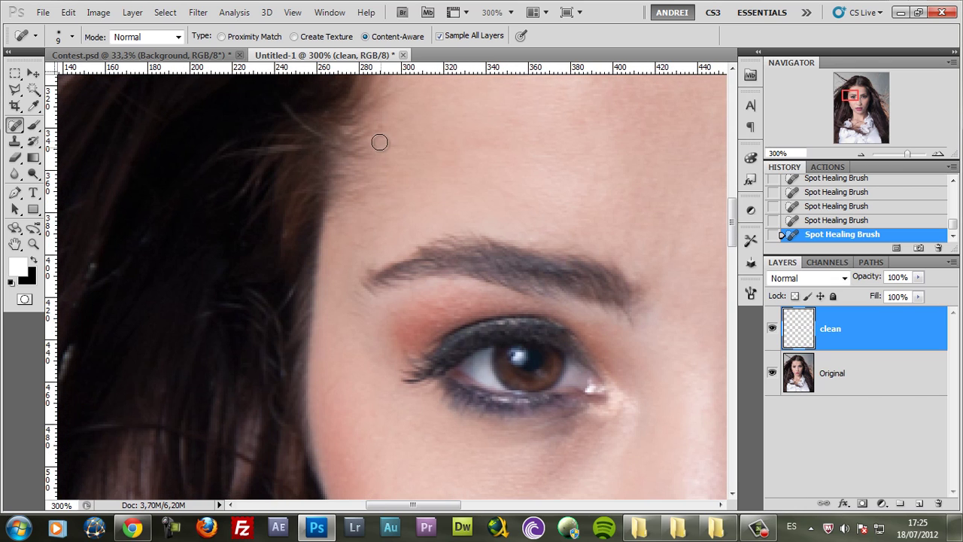
pyautogui.click(441, 304)
pyautogui.hotkey('ctrl', '1')
pyautogui.scroll(-2, 389, 287)
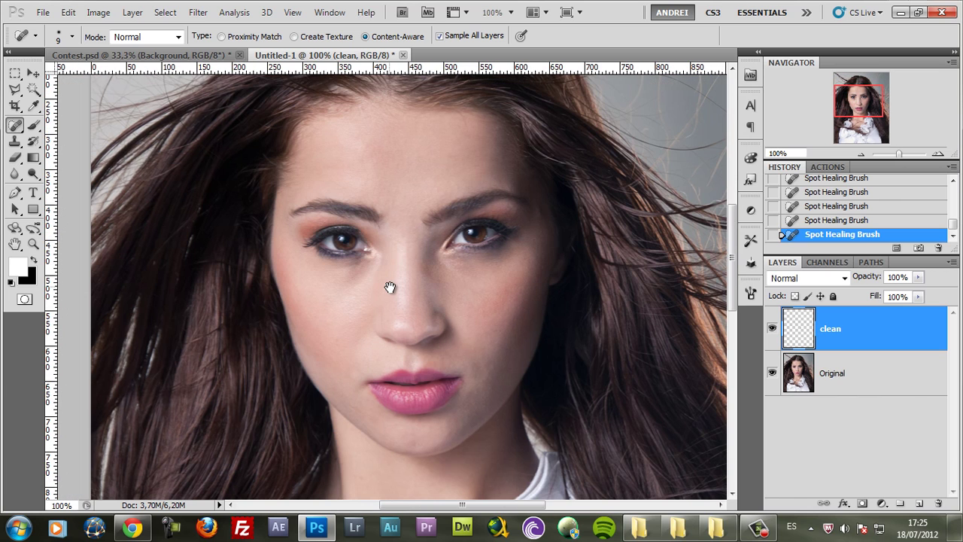
pyautogui.scroll(2, 505, 324)
pyautogui.click(487, 275)
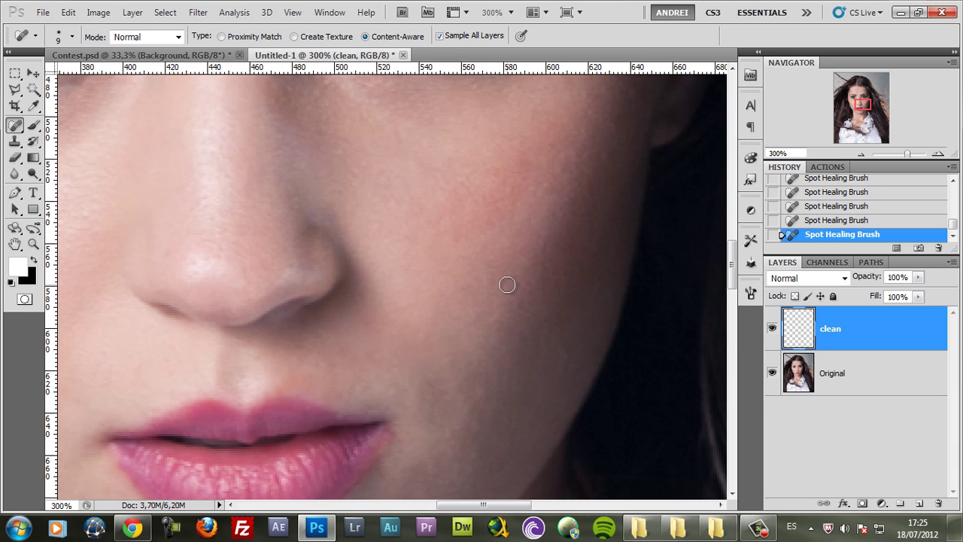
# Step: Heal the remaining marks on the shaded cheek and beside the outer corner of the shaded eye
pyautogui.click(553, 146)
pyautogui.moveTo(386, 153); pyautogui.dragTo(459, 301)
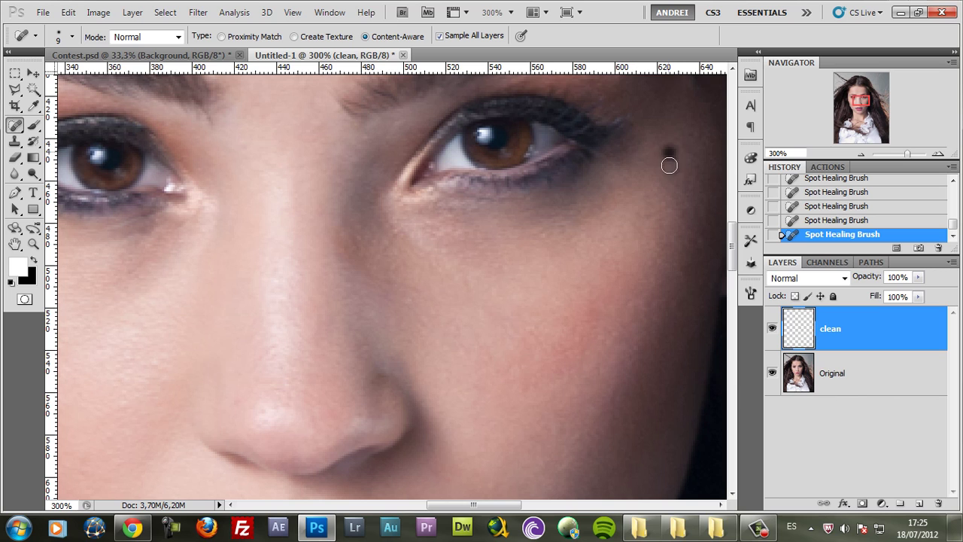
pyautogui.hotkey('ctrl', '1')
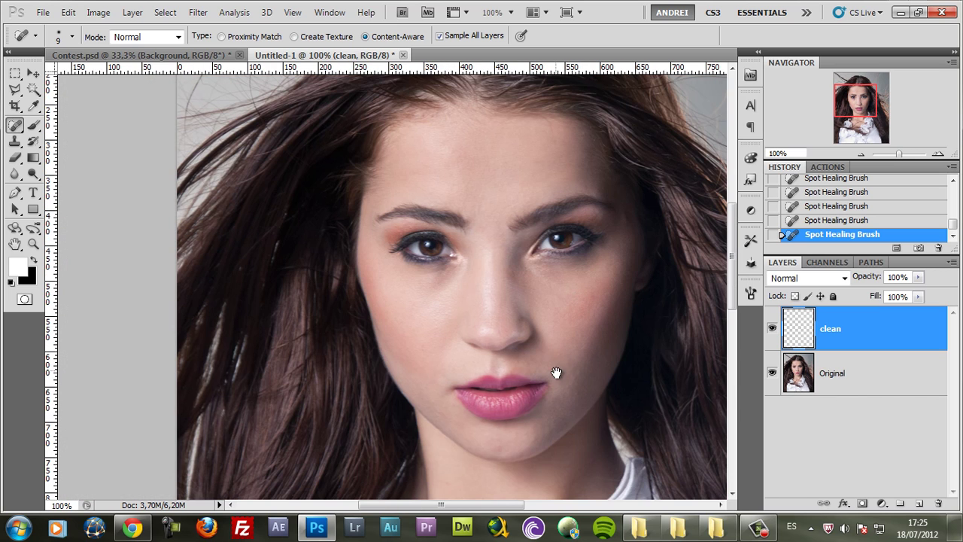
# Step: Examine the mouth, cheeks, nose, eyes and forehead at several zoom levels for leftover blemishes
pyautogui.scroll(-3, 471, 318)
pyautogui.scroll(2, 481, 320)
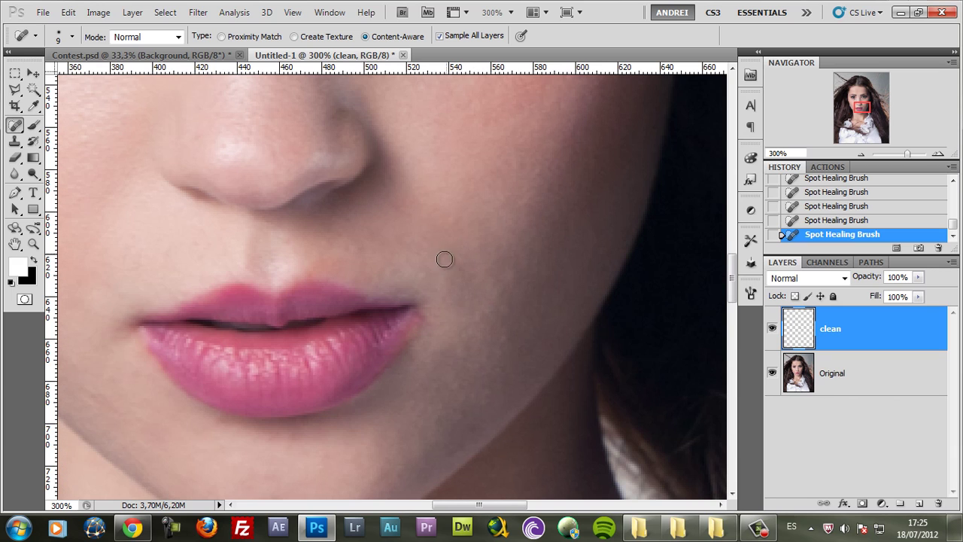
pyautogui.scroll(-3, 467, 301)
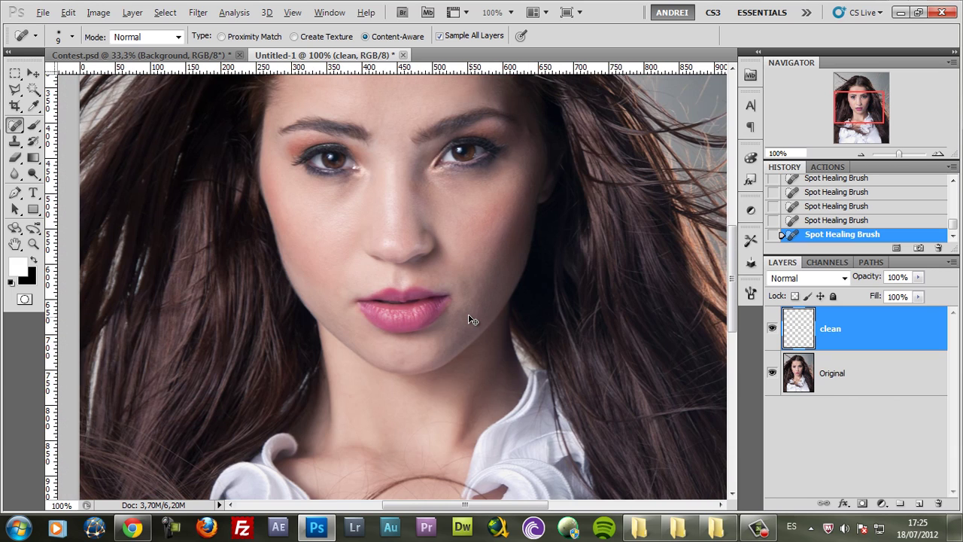
pyautogui.scroll(2, 464, 301)
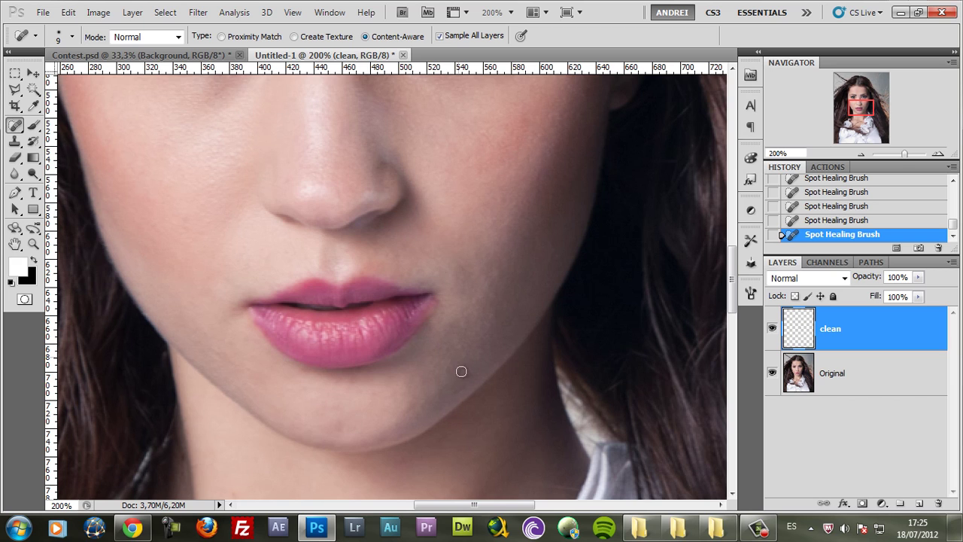
pyautogui.scroll(3, 380, 392)
pyautogui.scroll(1, 166, 294)
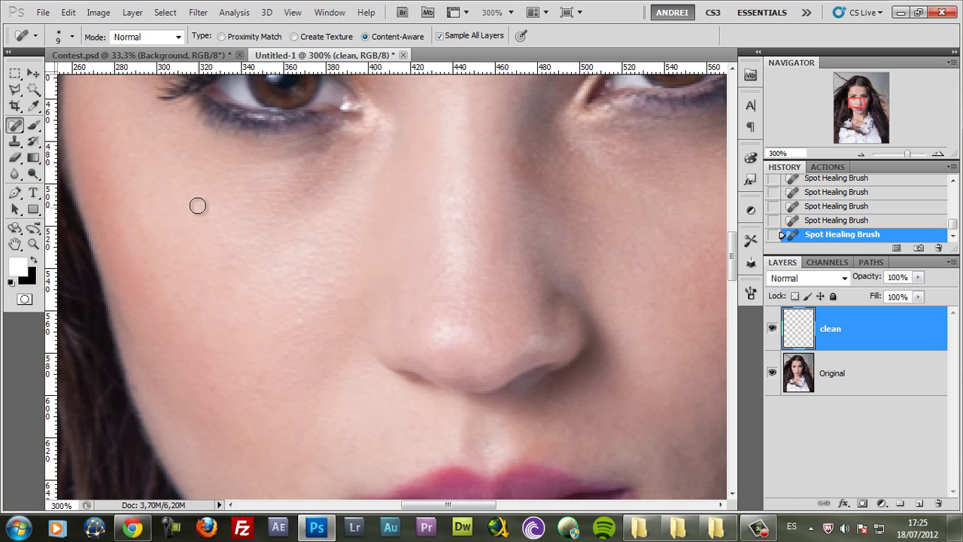
pyautogui.scroll(-3, 270, 196)
pyautogui.scroll(1, 350, 276)
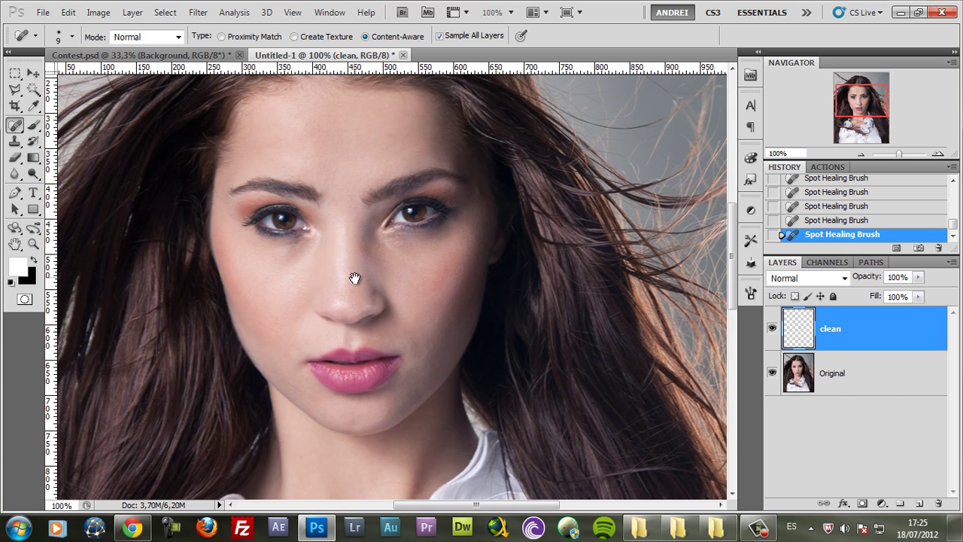
pyautogui.scroll(1, 380, 301)
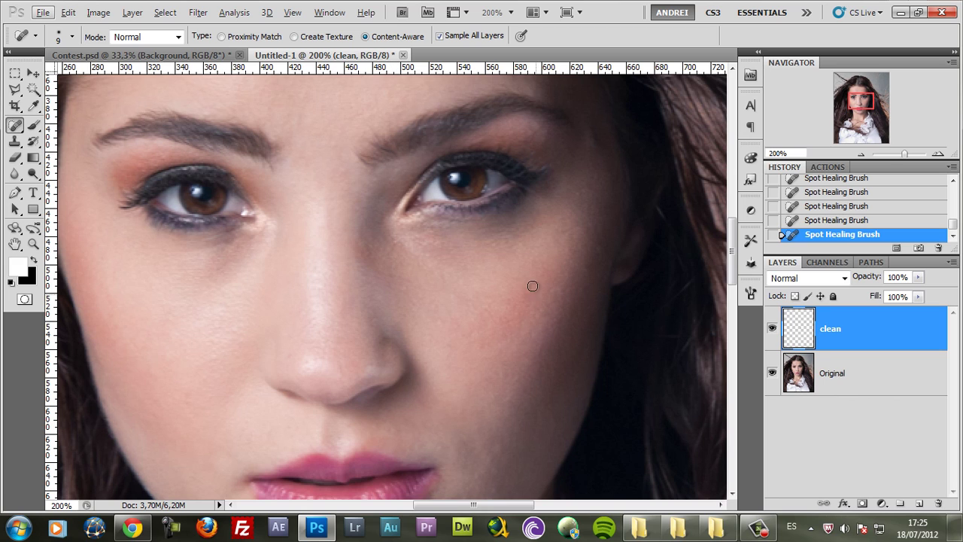
pyautogui.scroll(-3, 478, 305)
pyautogui.scroll(3, 377, 174)
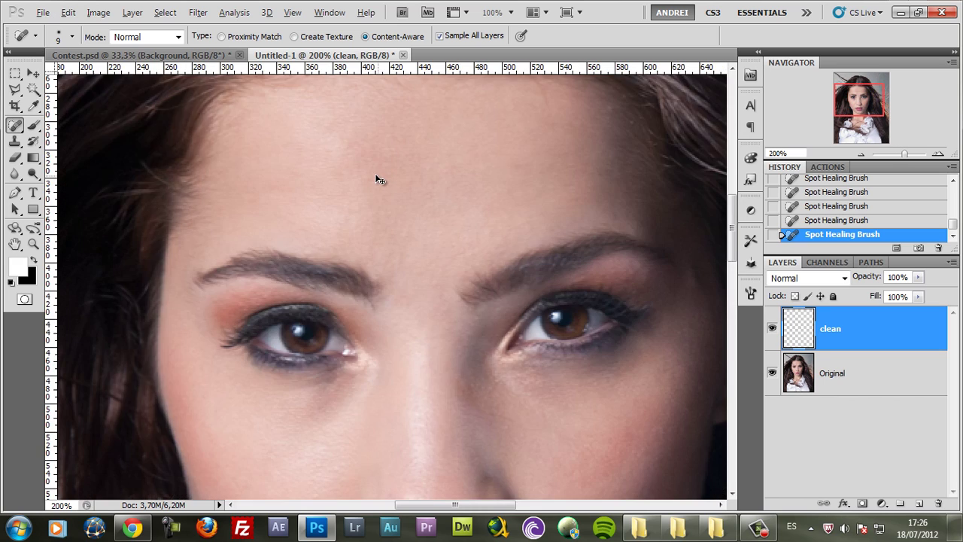
pyautogui.scroll(-3, 391, 204)
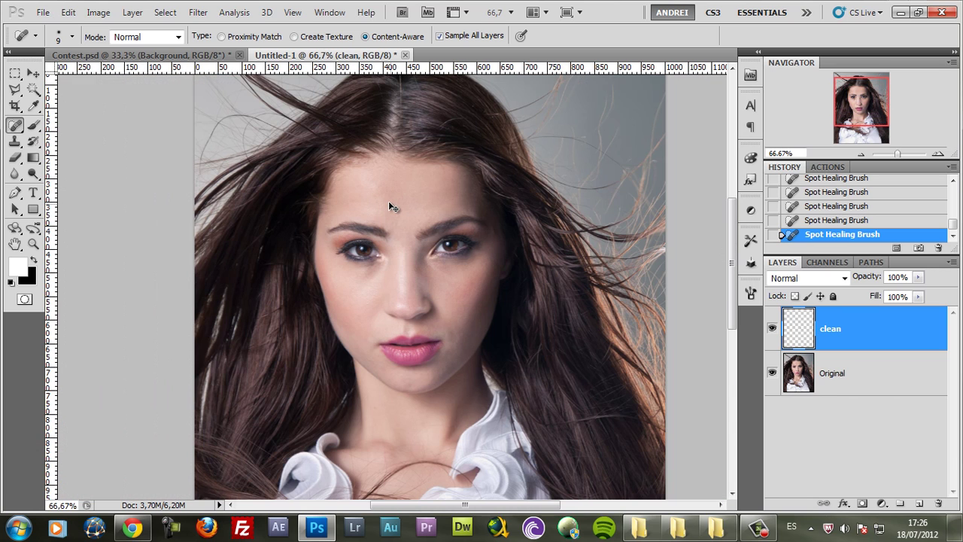
pyautogui.scroll(-1, 414, 307)
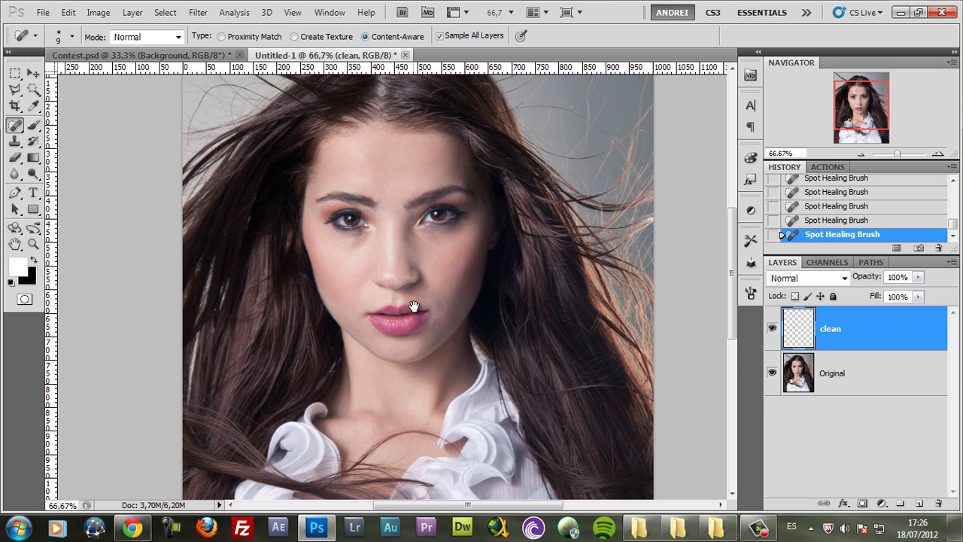
pyautogui.scroll(1, 359, 309)
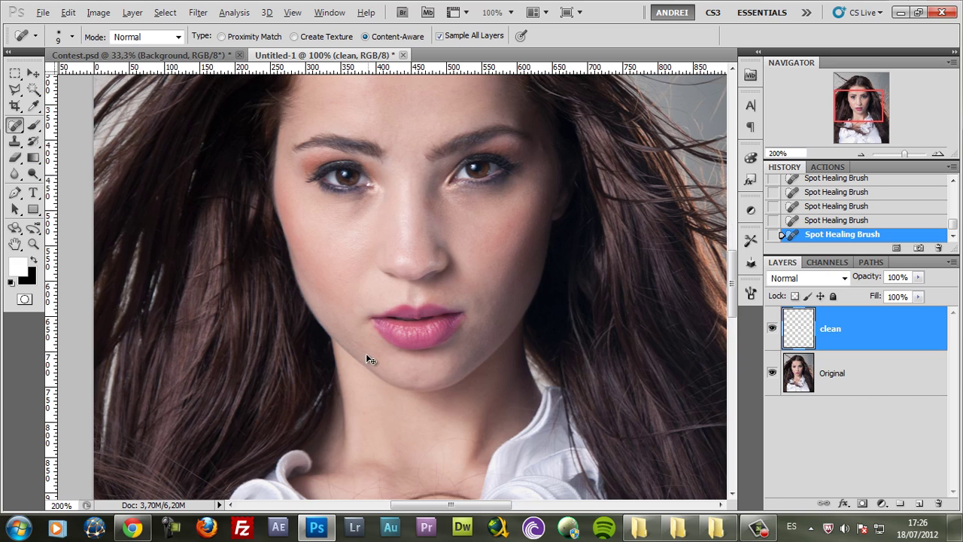
# Step: Heal the spots along the jaw below the mouth corner and on the lit cheek with the 9 px brush
pyautogui.scroll(2, 345, 323)
pyautogui.click(338, 323)
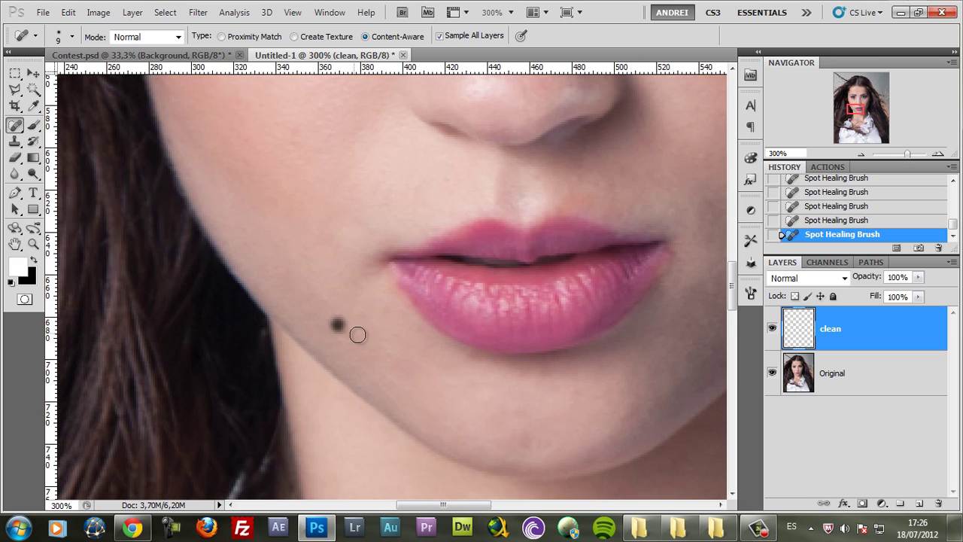
pyautogui.click(346, 327)
pyautogui.click(338, 336)
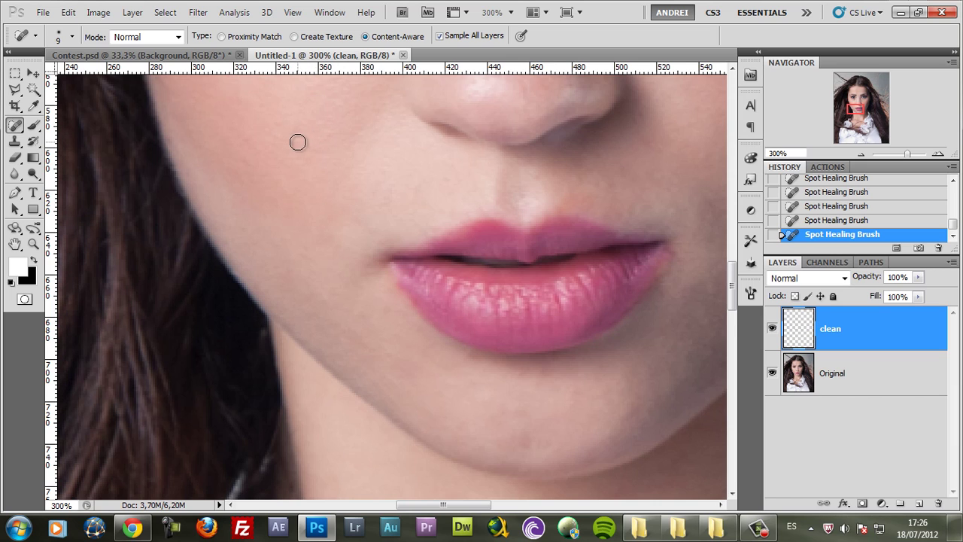
pyautogui.click(297, 142)
pyautogui.scroll(-1, 319, 143)
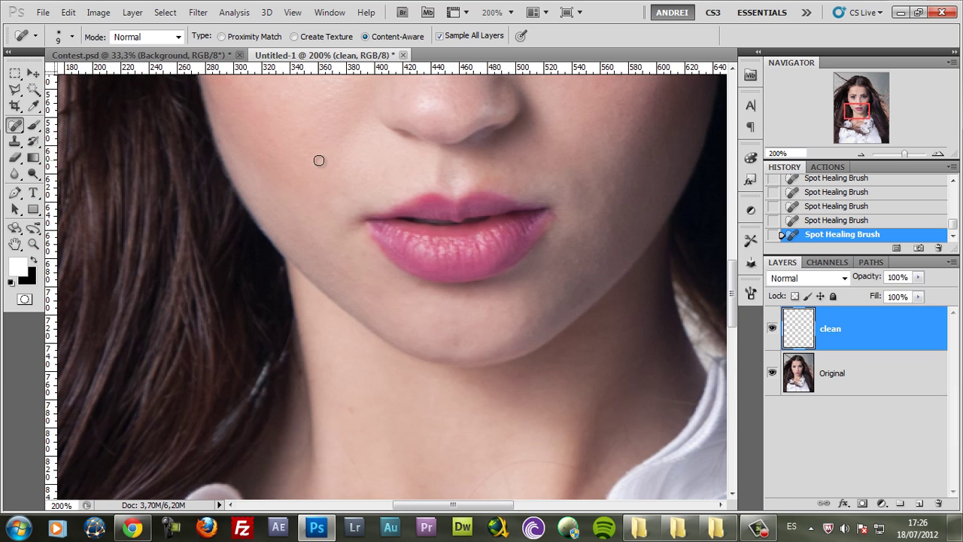
# Step: Compare the face before and after healing by hiding and showing the clean layer
pyautogui.scroll(-2, 350, 237)
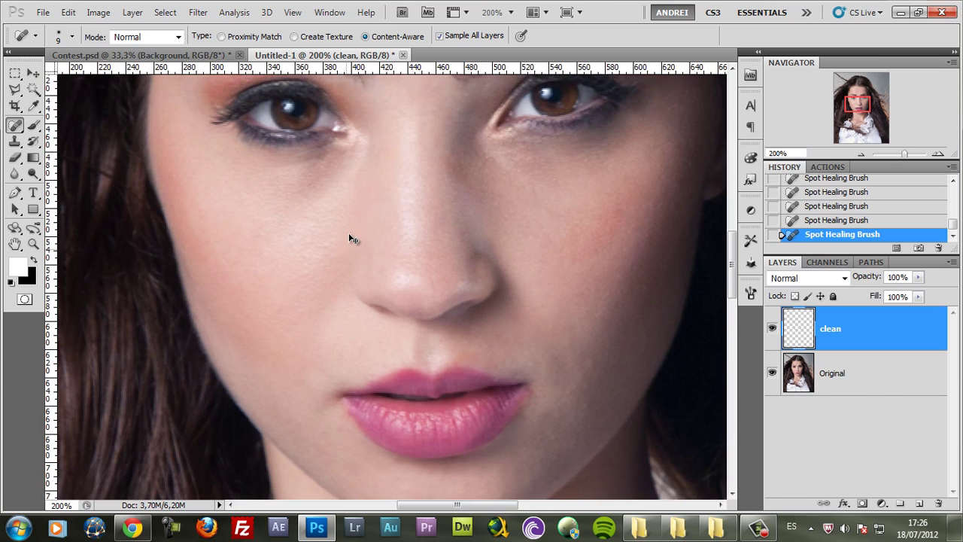
pyautogui.scroll(1, 343, 153)
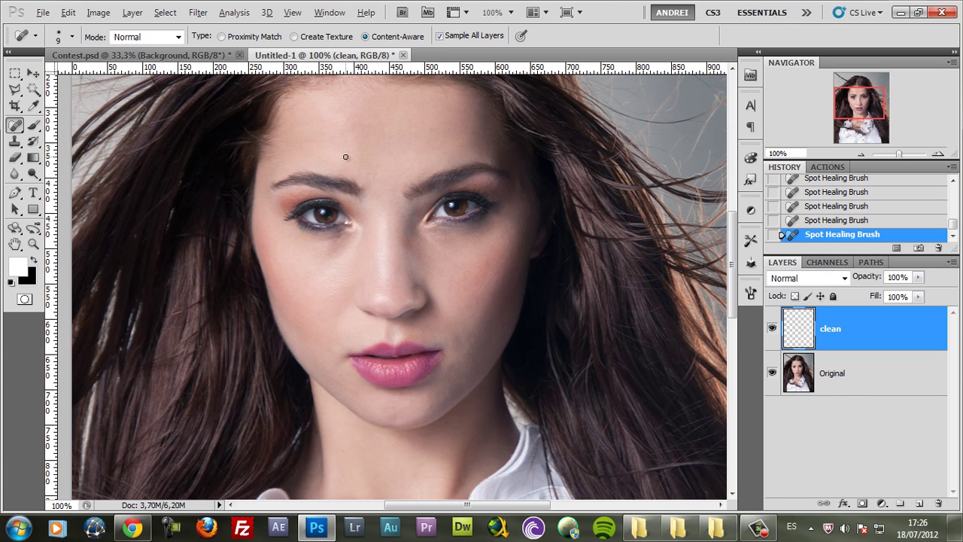
pyautogui.click(771, 329)
pyautogui.click(771, 331)
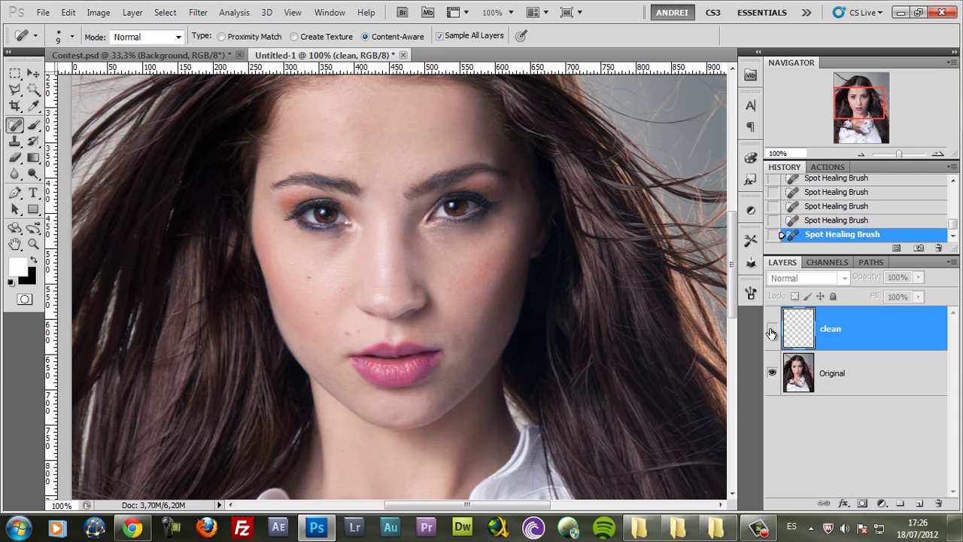
pyautogui.click(771, 330)
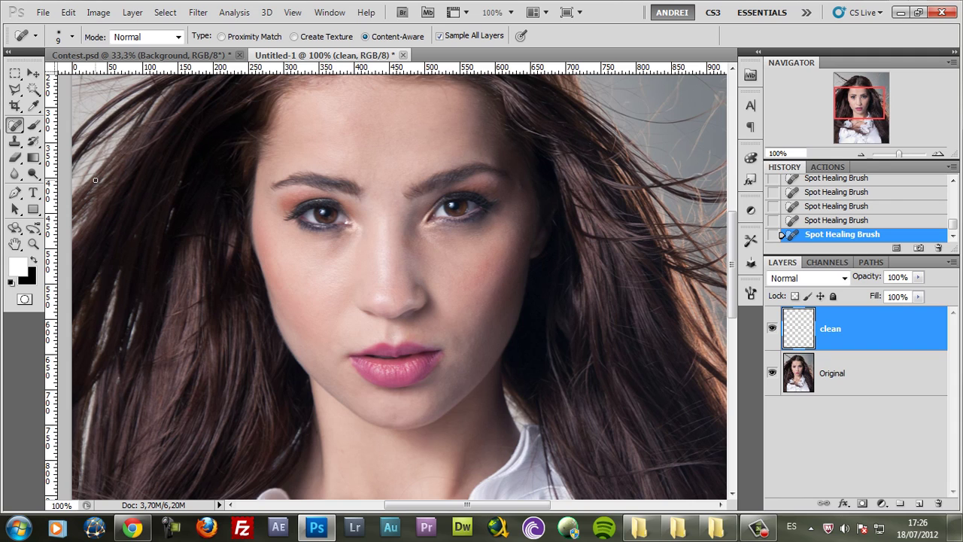
# Step: Add a new layer above clean and set up the Mixer Brush at 77 px with Sample All Layers enabled
pyautogui.click(919, 504)
pyautogui.moveTo(43, 130); pyautogui.dragTo(49, 164)
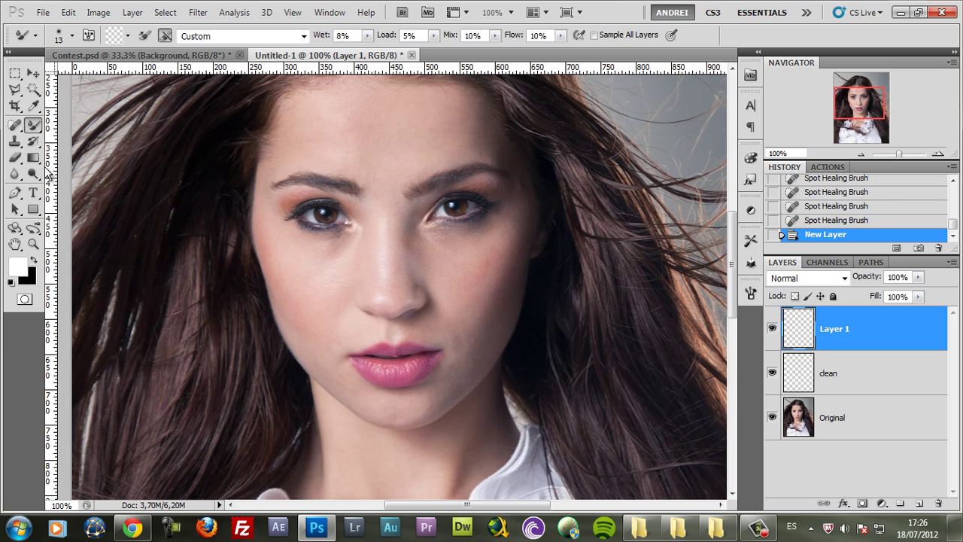
pyautogui.rightClick(264, 194)
pyautogui.moveTo(322, 204); pyautogui.dragTo(342, 205)
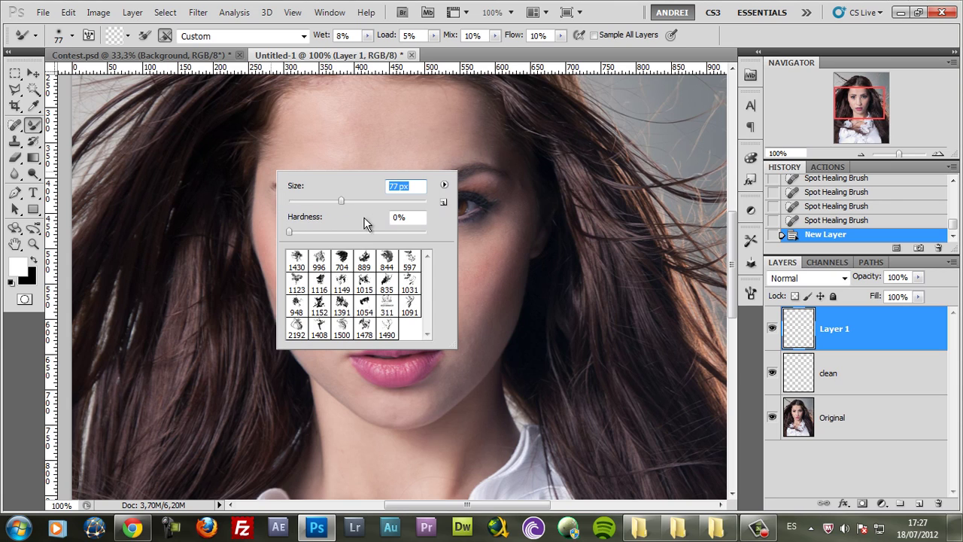
pyautogui.click(828, 336)
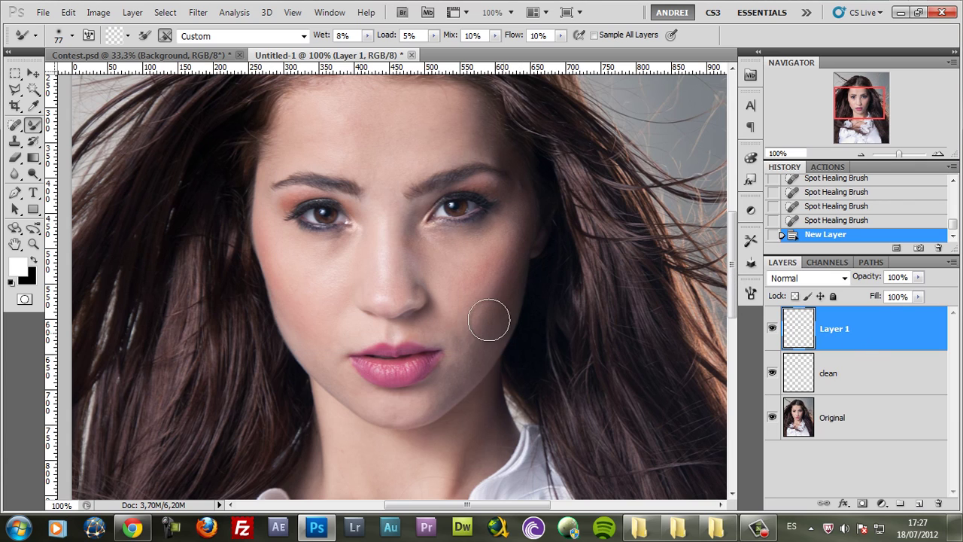
pyautogui.click(595, 36)
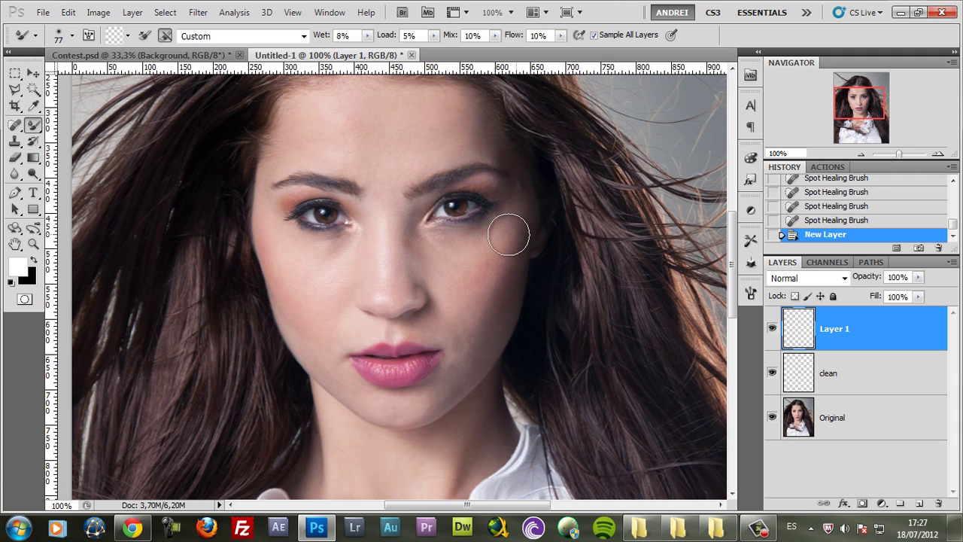
# Step: Reduce the Mixer Brush size to 56 px and check the shaded cheek up close
pyautogui.scroll(1, 430, 234)
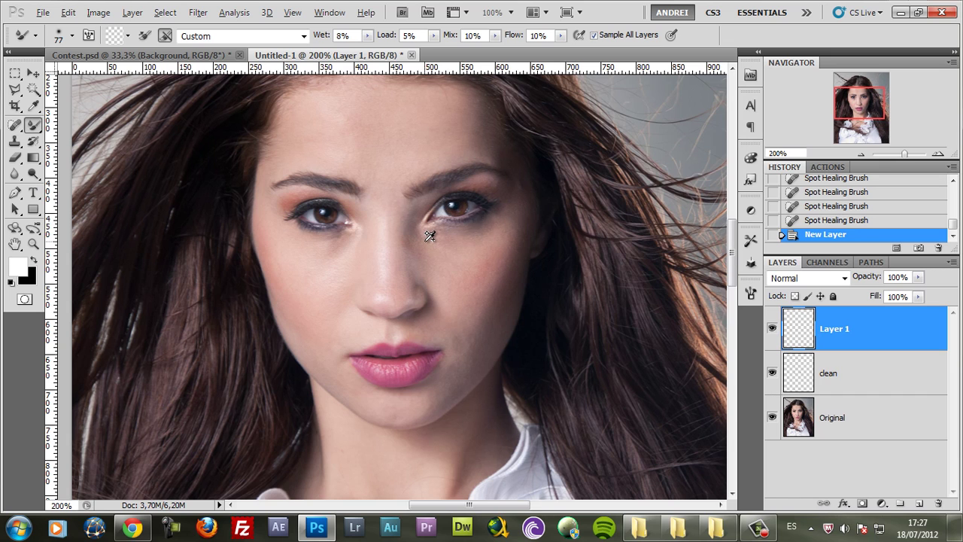
pyautogui.scroll(-1, 430, 239)
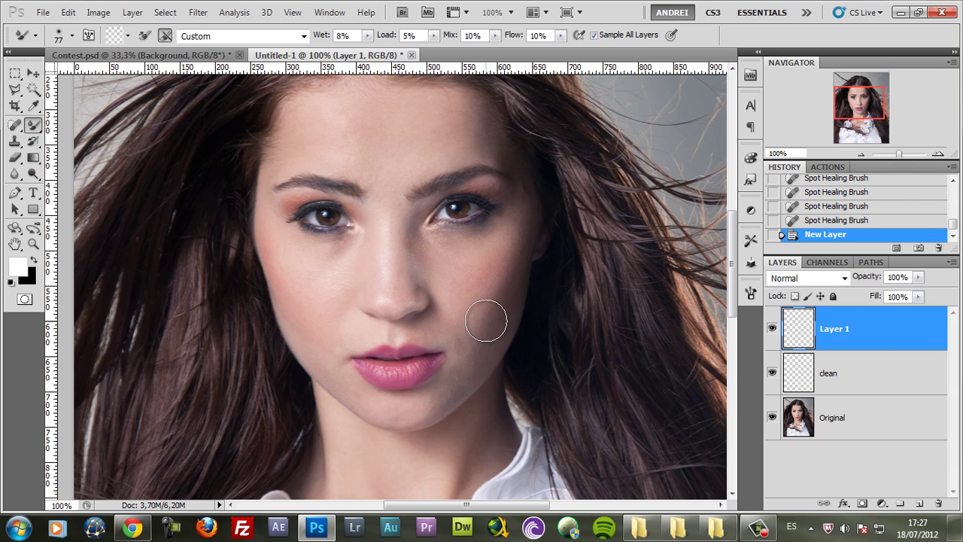
pyautogui.moveTo(486, 321)
pyautogui.mouseDown()
pyautogui.moveTo(476, 309)
pyautogui.moveTo(490, 334)
pyautogui.moveTo(496, 286)
pyautogui.moveTo(478, 339)
pyautogui.moveTo(482, 322)
pyautogui.moveTo(525, 351)
pyautogui.mouseUp()
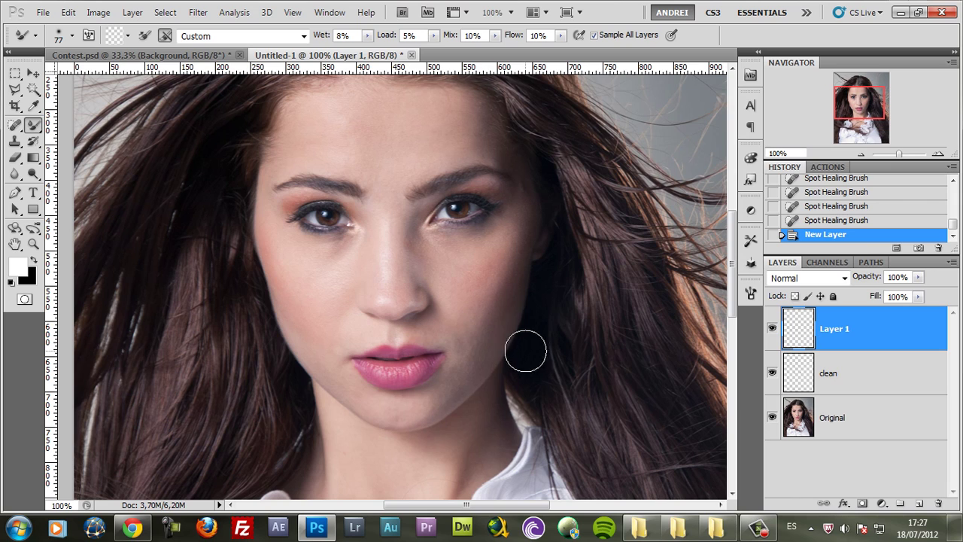
pyautogui.rightClick(490, 261)
pyautogui.moveTo(553, 295); pyautogui.dragTo(543, 293)
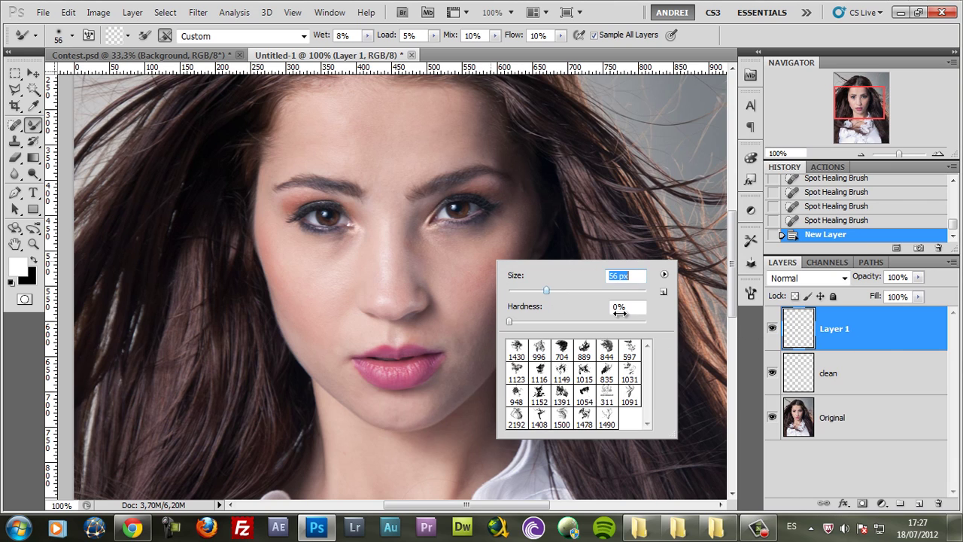
pyautogui.click(883, 342)
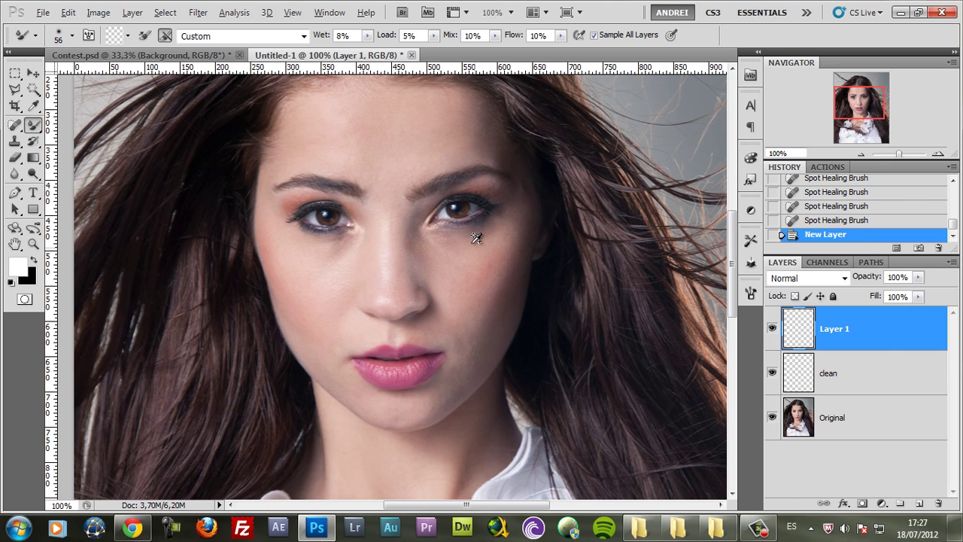
pyautogui.scroll(1, 474, 236)
pyautogui.moveTo(488, 370); pyautogui.dragTo(464, 344)
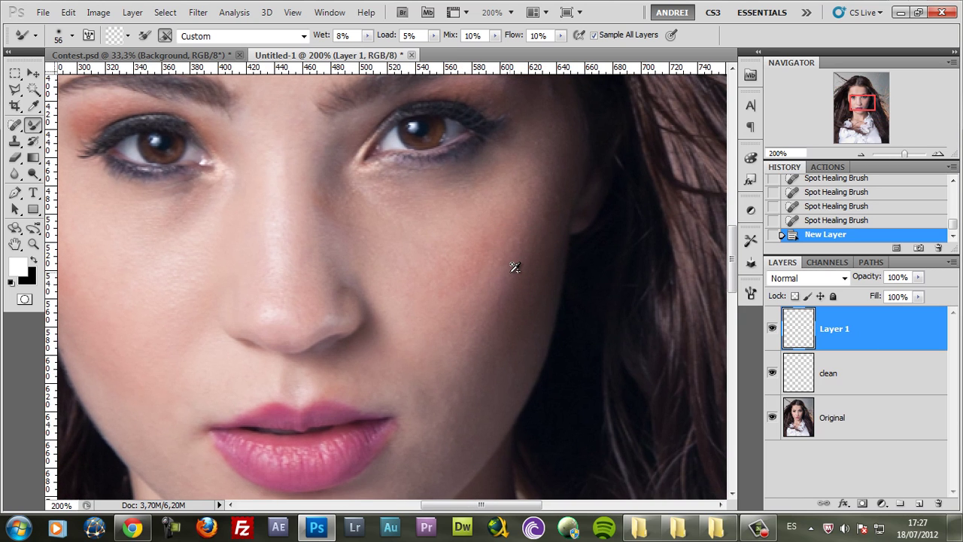
pyautogui.scroll(-1, 511, 268)
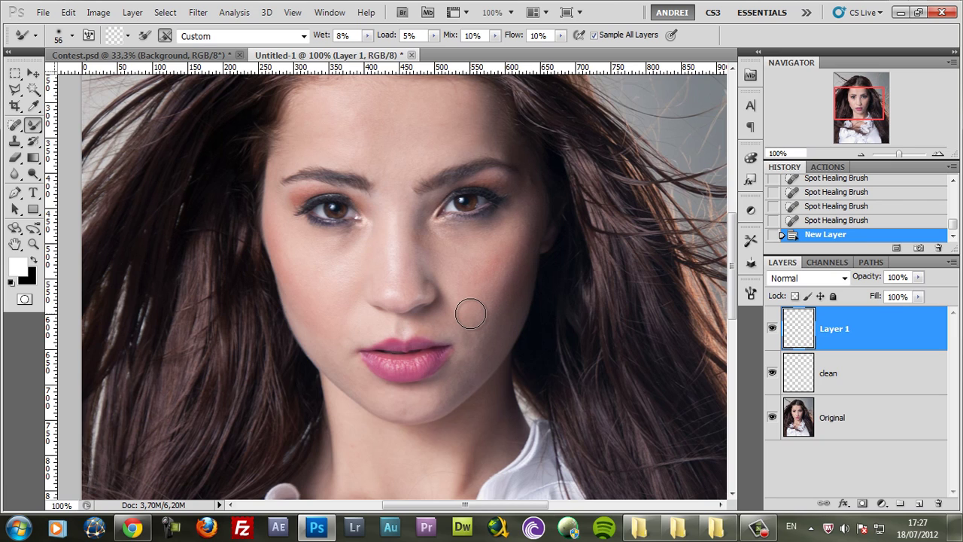
# Step: Try blending the shaded cheek and jaw with the 56 px Mixer Brush, and revert to the empty new layer
pyautogui.click(526, 250)
pyautogui.hotkey('ctrl', 'z')
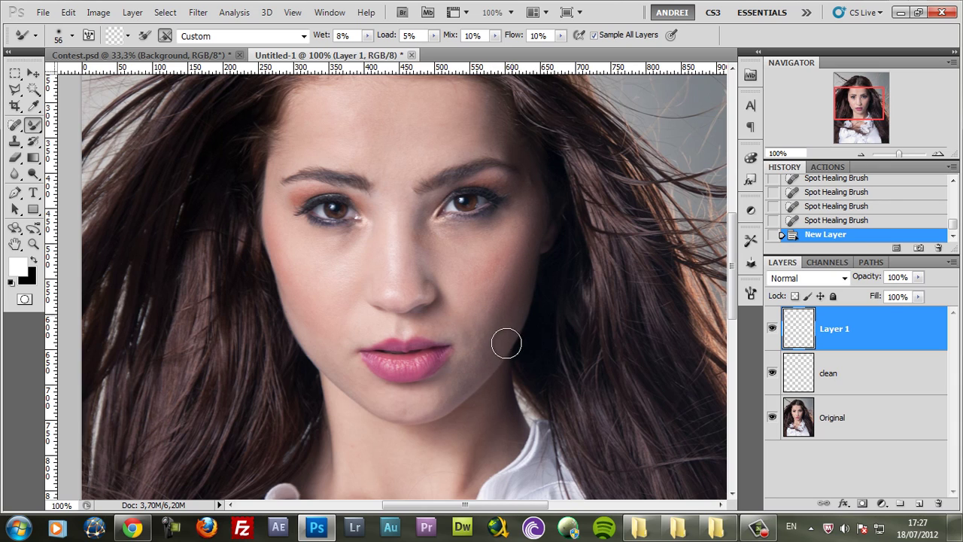
pyautogui.moveTo(506, 344); pyautogui.dragTo(497, 347)
pyautogui.moveTo(493, 346); pyautogui.dragTo(486, 350)
pyautogui.moveTo(481, 347); pyautogui.dragTo(475, 350)
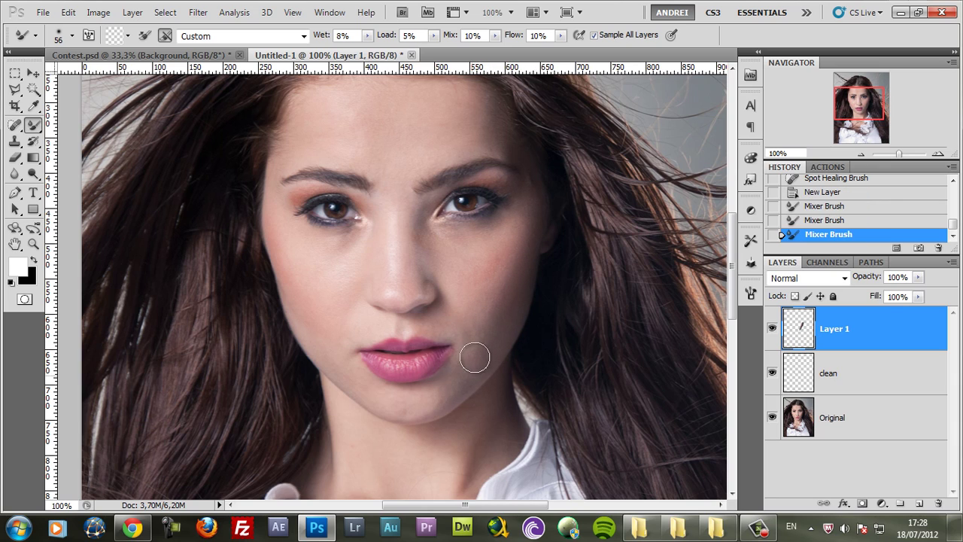
pyautogui.click(825, 192)
# Step: Set the Mixer Brush size to 41 px and blend the skin tones along the shaded cheek and jaw
pyautogui.scroll(1, 527, 284)
pyautogui.rightClick(519, 261)
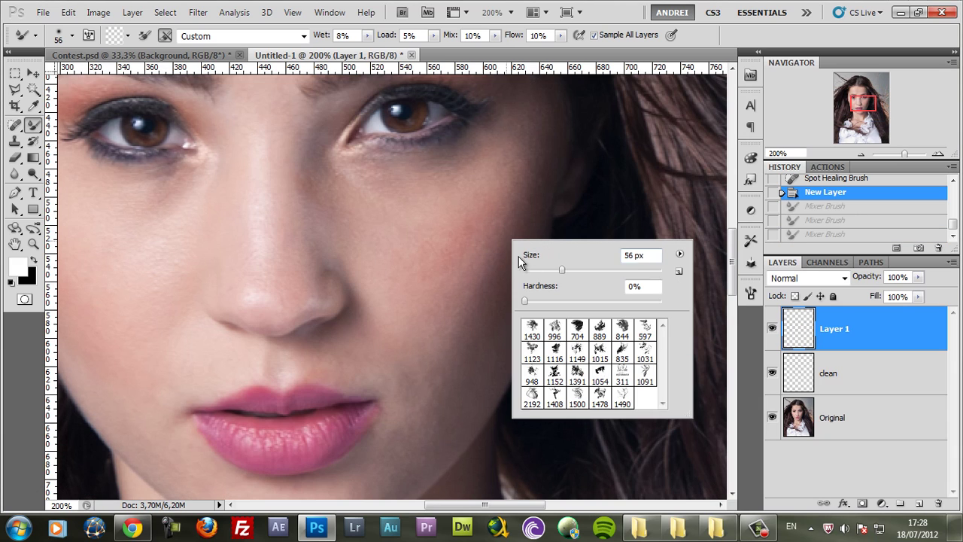
pyautogui.moveTo(549, 273); pyautogui.dragTo(539, 273)
pyautogui.press('Return')
pyautogui.moveTo(444, 345); pyautogui.dragTo(432, 349)
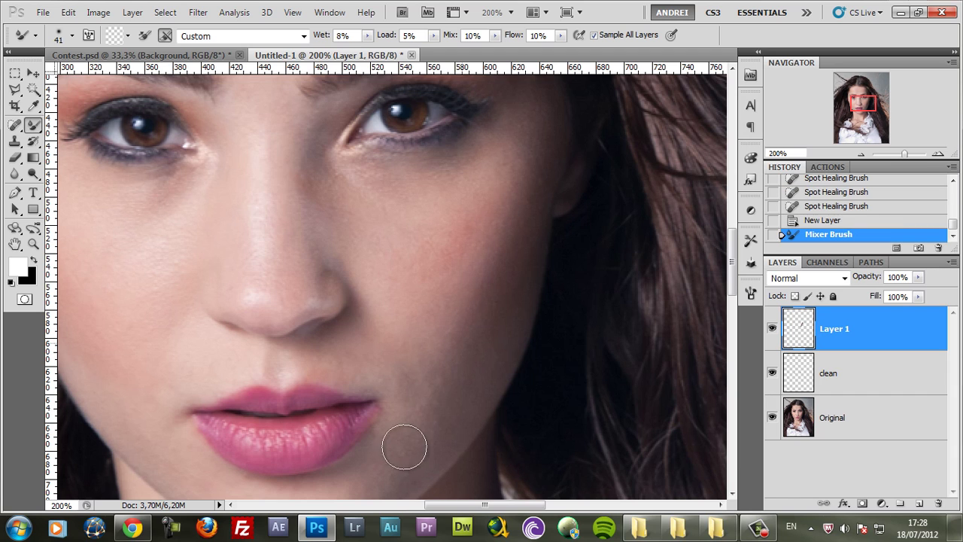
pyautogui.moveTo(472, 425); pyautogui.dragTo(462, 434)
pyautogui.moveTo(515, 292); pyautogui.dragTo(512, 280)
pyautogui.scroll(-1, 525, 234)
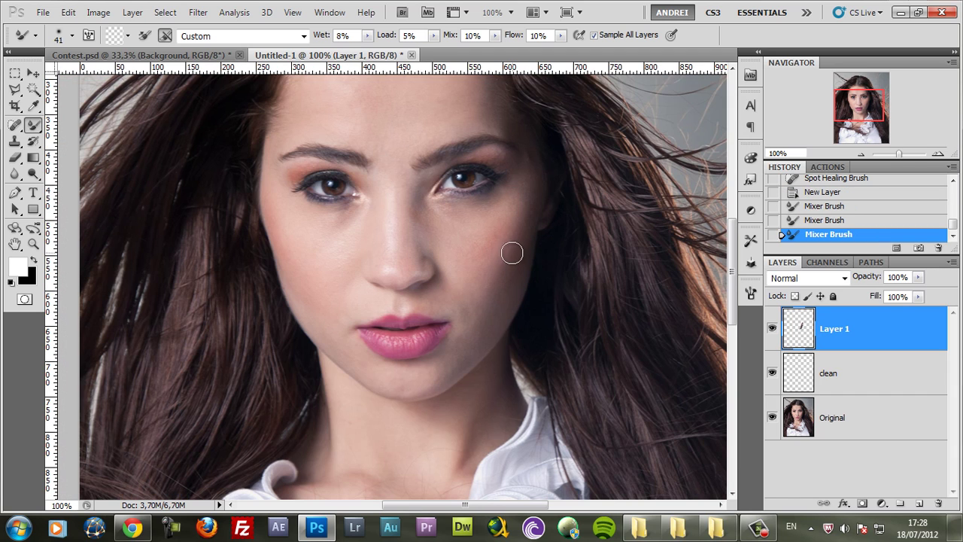
# Step: Set the Mixer Brush size to 24 px and blend the skin beside the shaded mouth corner and along the jaw
pyautogui.click(459, 278)
pyautogui.scroll(1, 478, 262)
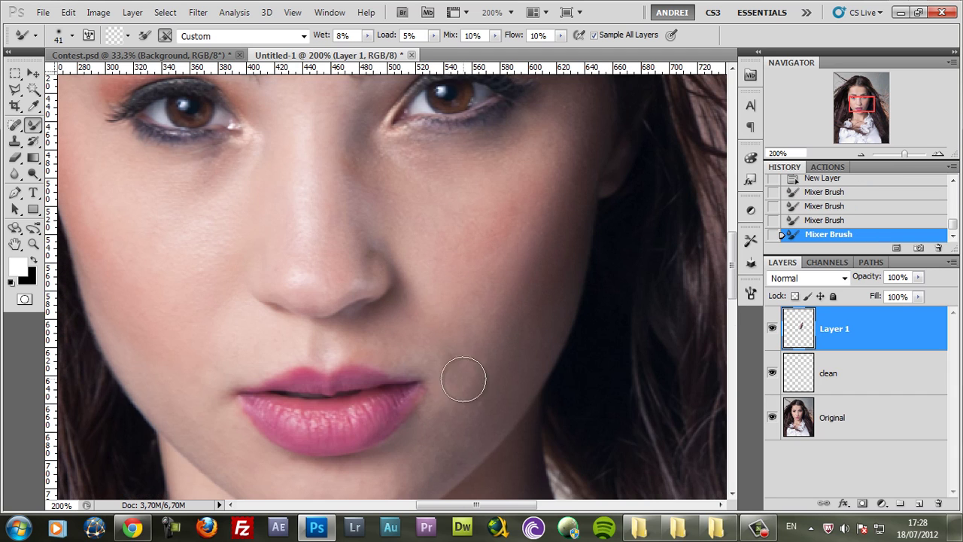
pyautogui.rightClick(490, 339)
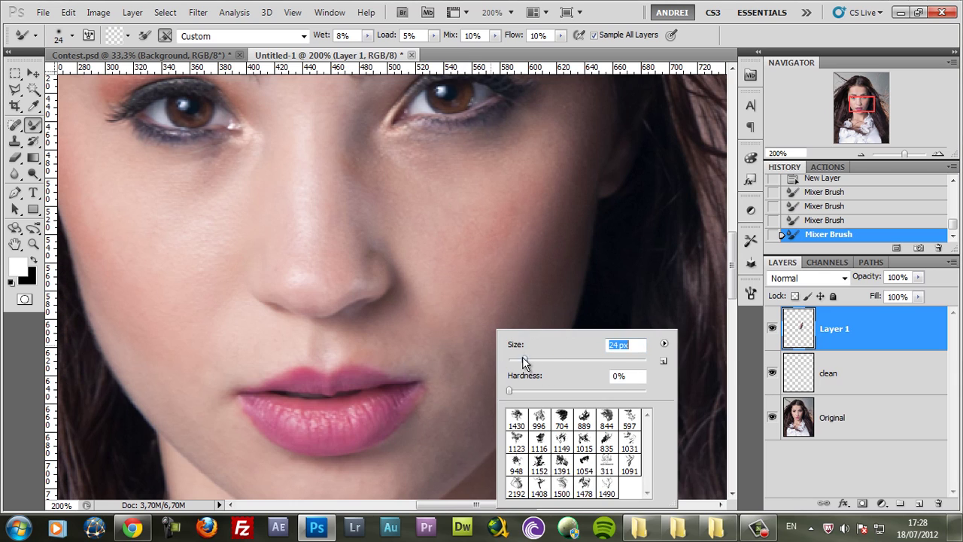
pyautogui.moveTo(525, 361); pyautogui.dragTo(514, 361)
pyautogui.press('Return')
pyautogui.moveTo(445, 385)
pyautogui.mouseDown()
pyautogui.moveTo(447, 398)
pyautogui.moveTo(467, 394)
pyautogui.mouseUp()
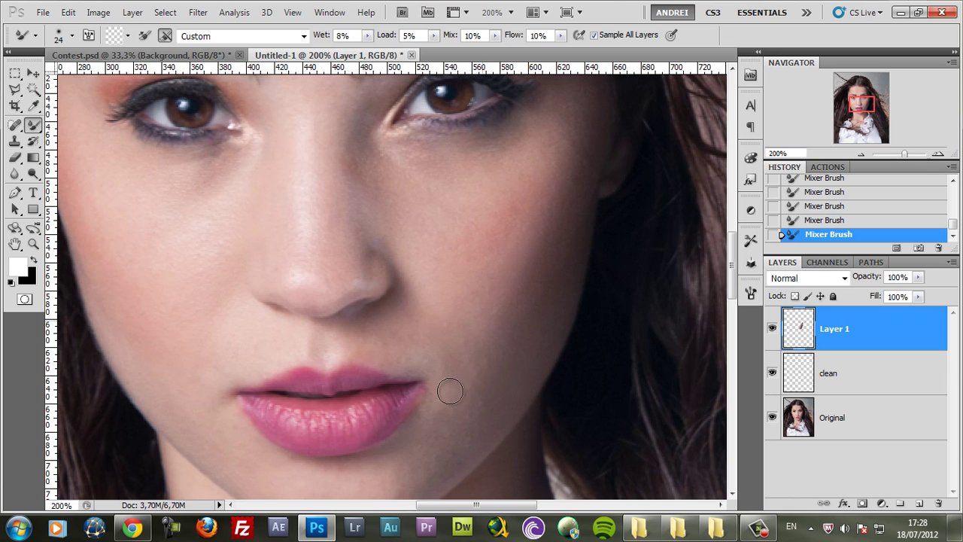
pyautogui.moveTo(412, 466)
pyautogui.mouseDown()
pyautogui.moveTo(453, 424)
pyautogui.moveTo(469, 373)
pyautogui.moveTo(454, 416)
pyautogui.mouseUp()
# Step: Set the Mixer Brush size to 39 px and blend the skin of the chin and the lit cheek down to the jaw
pyautogui.scroll(-1, 497, 335)
pyautogui.rightClick(501, 329)
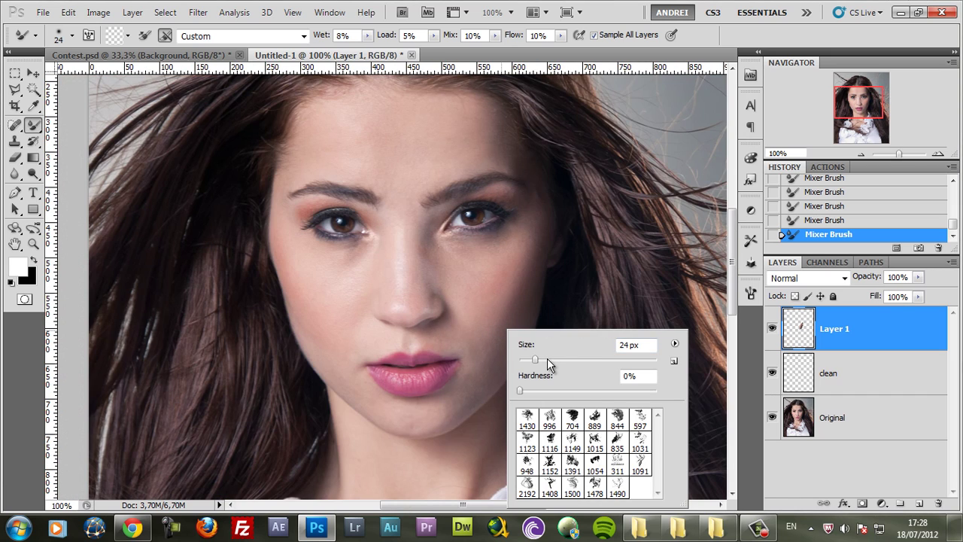
pyautogui.moveTo(547, 359); pyautogui.dragTo(538, 361)
pyautogui.click(451, 283)
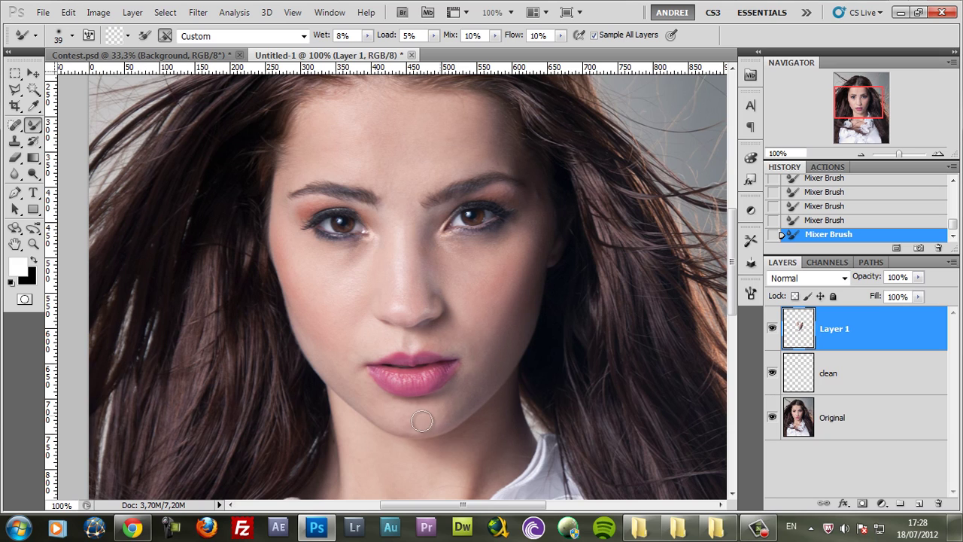
pyautogui.scroll(1, 418, 421)
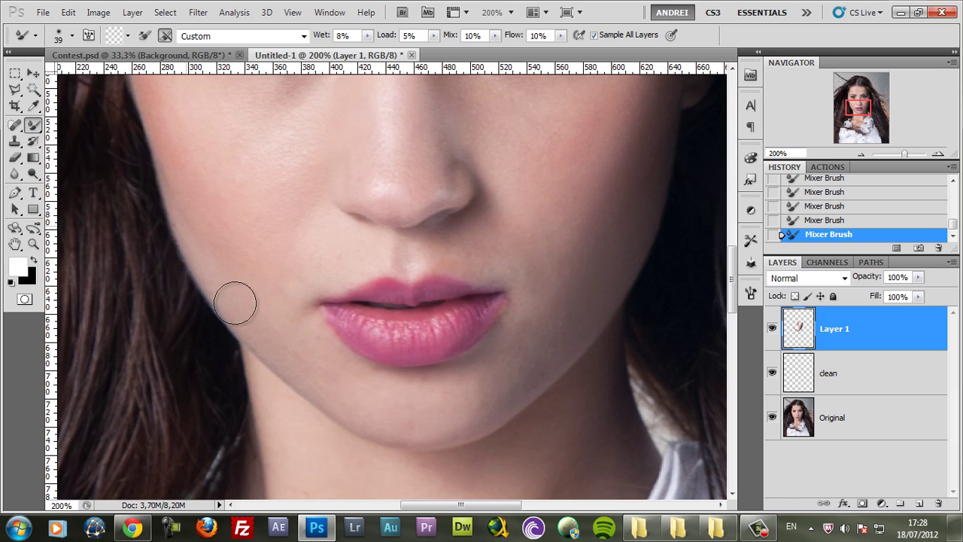
pyautogui.moveTo(233, 196); pyautogui.dragTo(290, 326)
pyautogui.moveTo(235, 176)
pyautogui.mouseDown()
pyautogui.moveTo(258, 295)
pyautogui.moveTo(222, 181)
pyautogui.moveTo(227, 322)
pyautogui.mouseUp()
pyautogui.keyDown('alt'); pyautogui.click(304, 331); pyautogui.keyUp('alt')
pyautogui.moveTo(327, 334)
pyautogui.mouseDown()
pyautogui.moveTo(390, 205)
pyautogui.moveTo(329, 230)
pyautogui.moveTo(249, 221)
pyautogui.mouseUp()
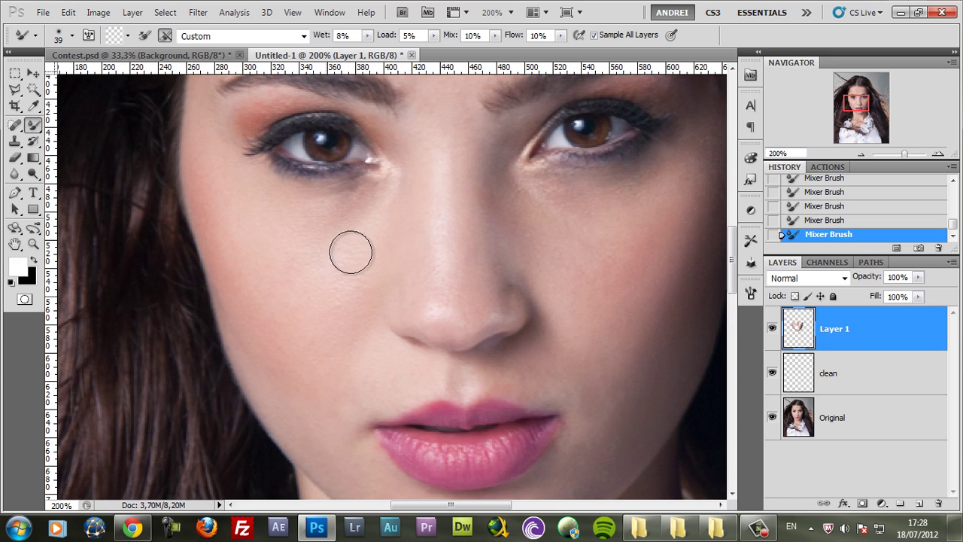
# Step: Blend the skin under the lit eye and beside the nose with the 39 px Mixer Brush
pyautogui.scroll(-1, 319, 321)
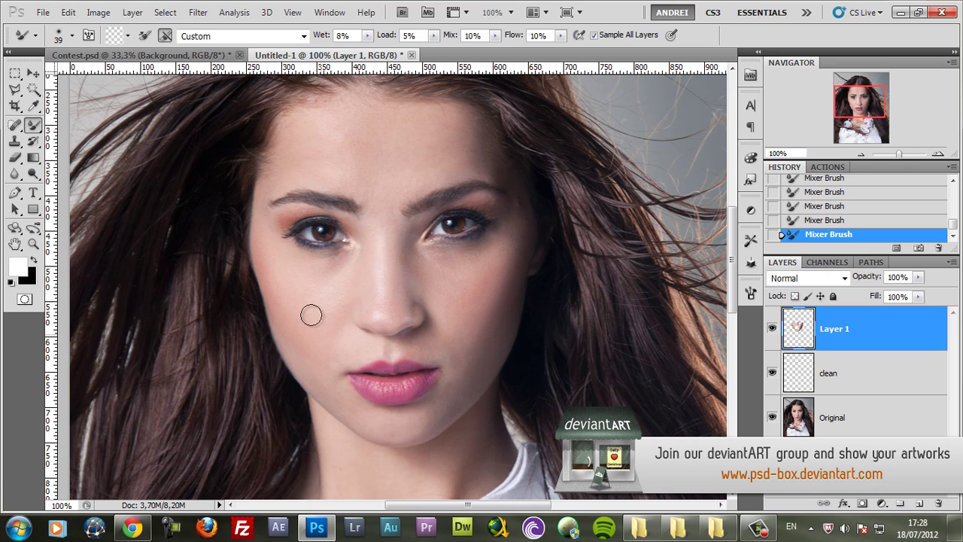
pyautogui.scroll(1, 308, 323)
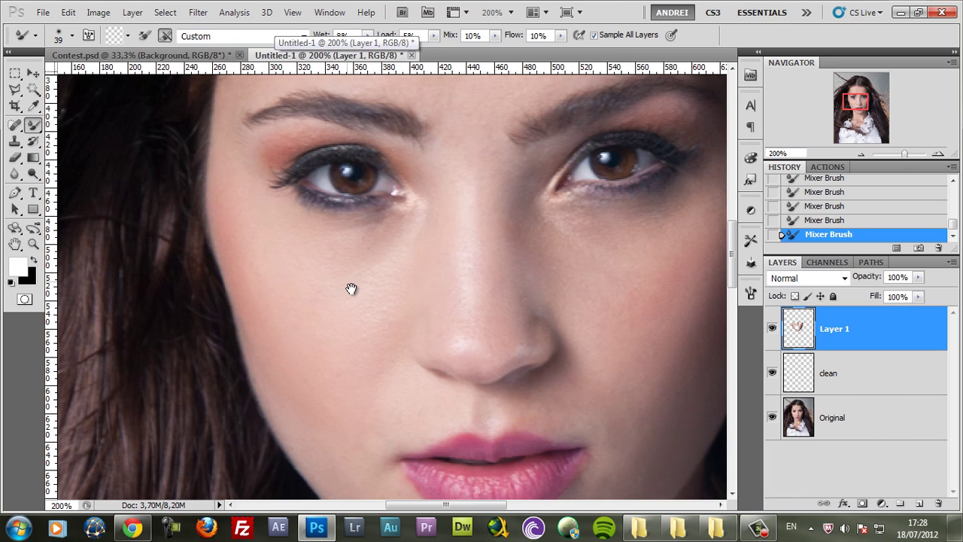
pyautogui.moveTo(350, 286); pyautogui.dragTo(362, 301)
pyautogui.moveTo(351, 352); pyautogui.dragTo(394, 277)
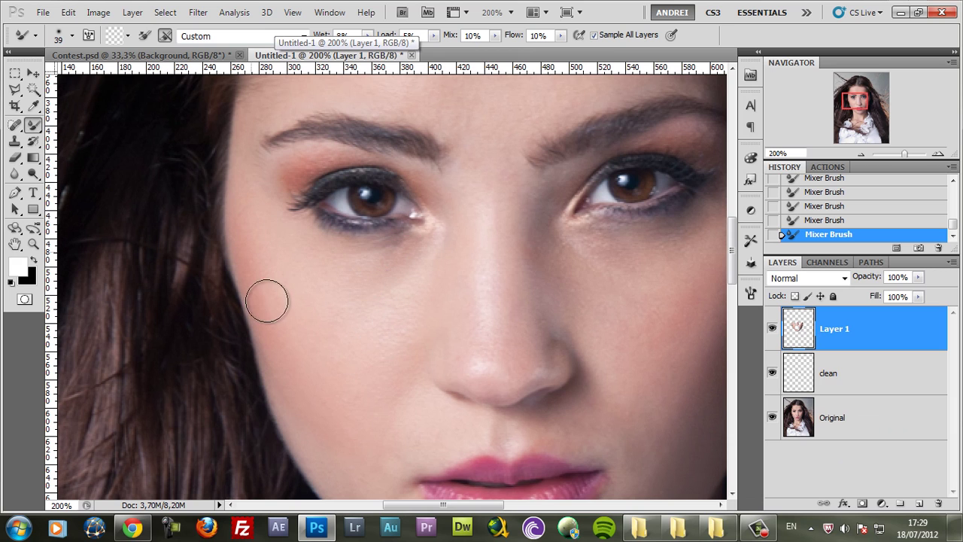
pyautogui.scroll(-1, 305, 338)
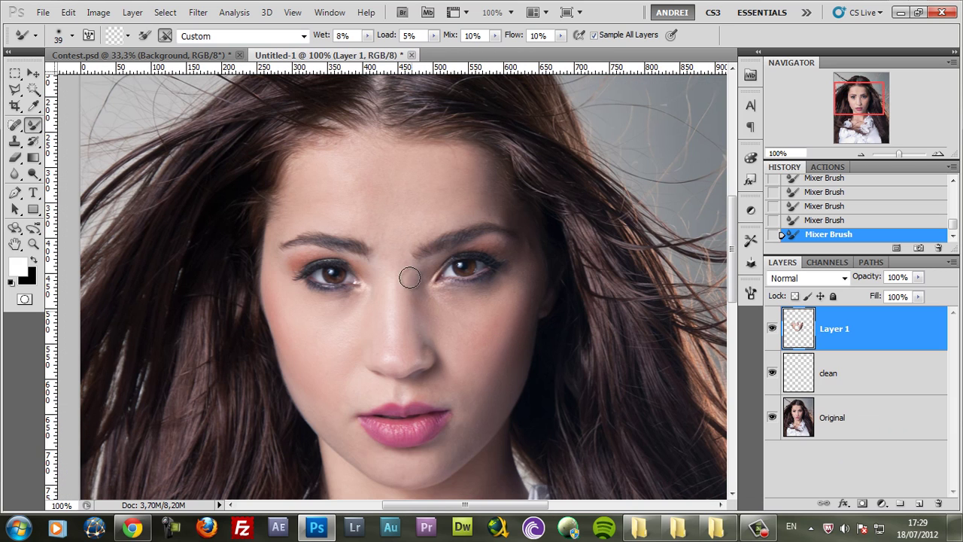
pyautogui.scroll(1, 453, 338)
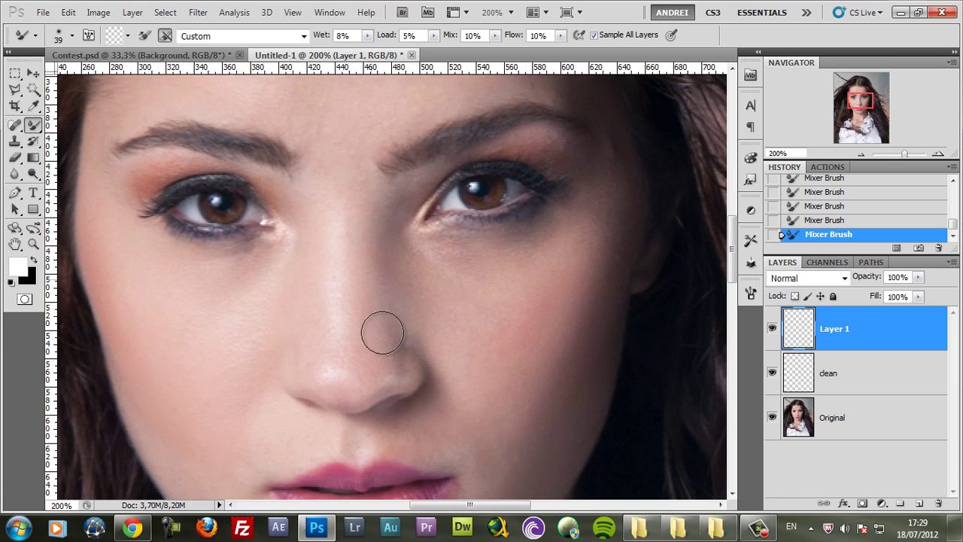
pyautogui.moveTo(331, 208); pyautogui.dragTo(287, 279)
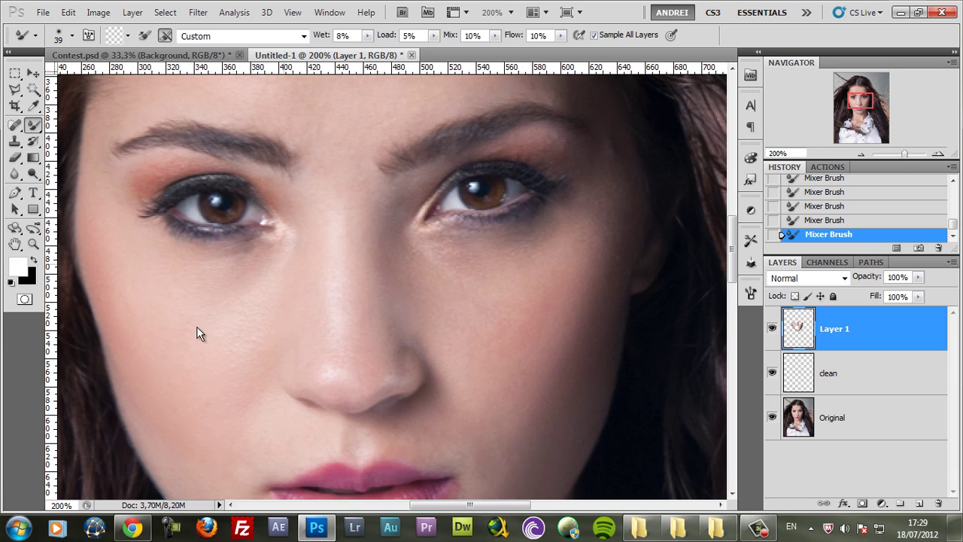
pyautogui.moveTo(219, 301)
pyautogui.mouseDown()
pyautogui.moveTo(276, 245)
pyautogui.moveTo(267, 281)
pyautogui.mouseUp()
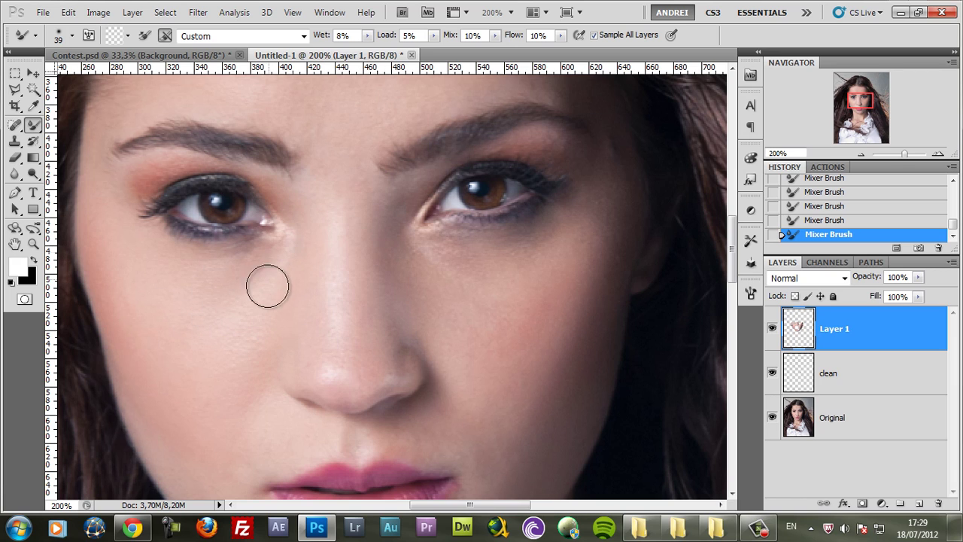
pyautogui.scroll(-1, 268, 281)
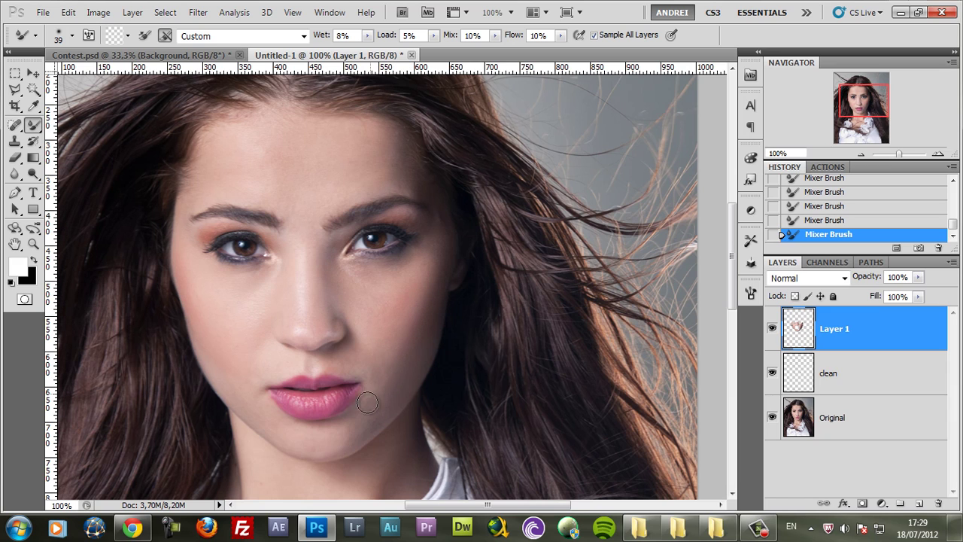
# Step: Set the Mixer Brush size to 26 px and smooth the chin and the shaded jawline
pyautogui.moveTo(351, 420); pyautogui.dragTo(389, 399)
pyautogui.scroll(2, 370, 449)
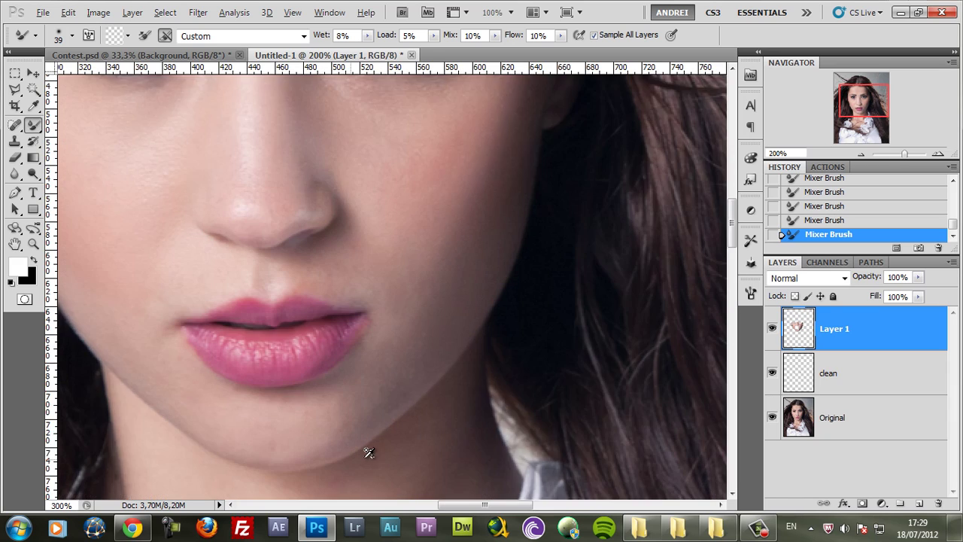
pyautogui.rightClick(474, 284)
pyautogui.moveTo(509, 318); pyautogui.dragTo(505, 317)
pyautogui.press('Return')
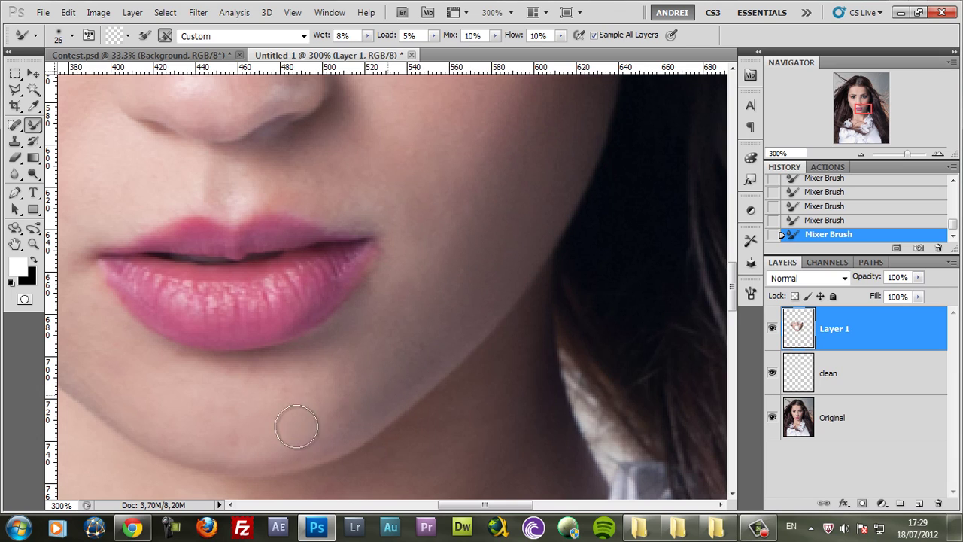
pyautogui.scroll(-1, 292, 421)
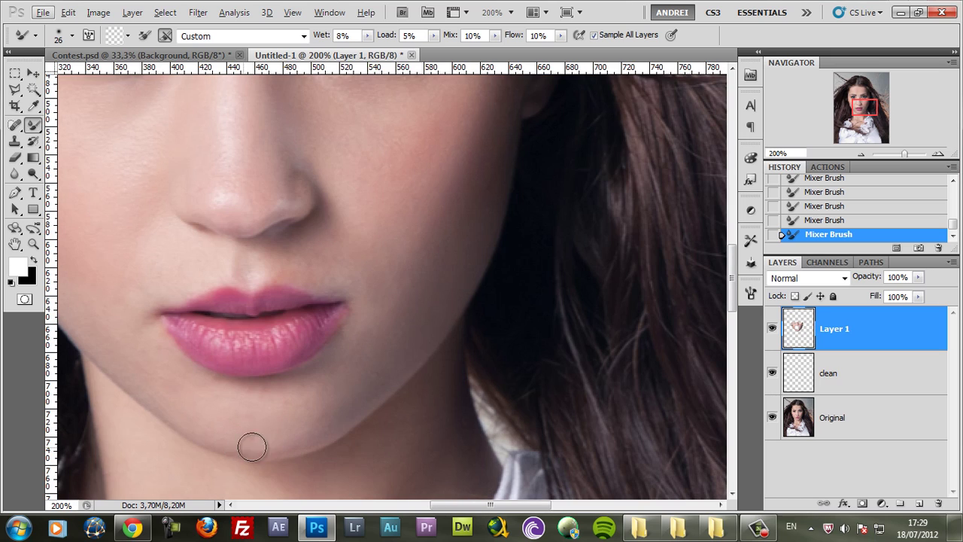
pyautogui.moveTo(375, 397)
pyautogui.mouseDown()
pyautogui.moveTo(193, 404)
pyautogui.moveTo(299, 432)
pyautogui.mouseUp()
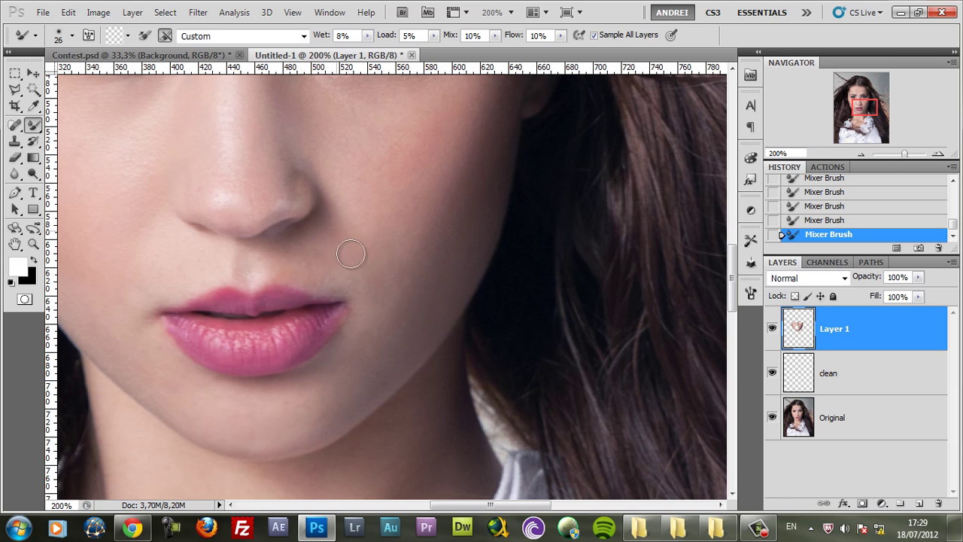
# Step: Blend the skin between the nose and the upper lip with the 26 px Mixer Brush
pyautogui.moveTo(347, 296); pyautogui.dragTo(456, 383)
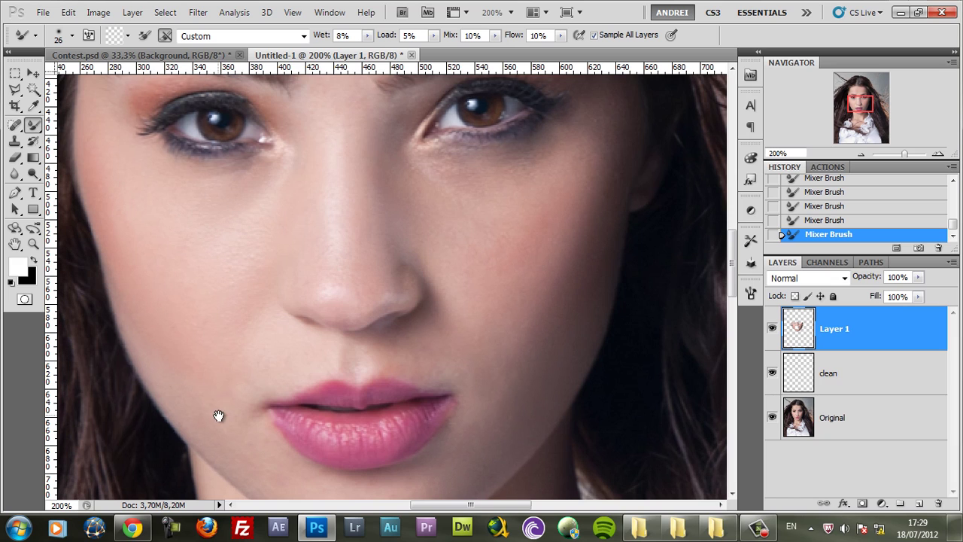
pyautogui.moveTo(219, 415); pyautogui.dragTo(217, 345)
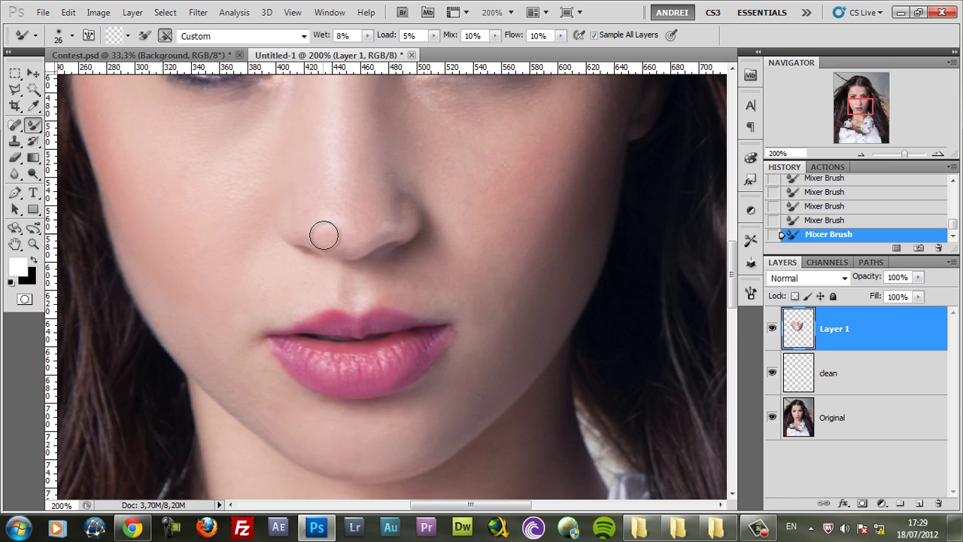
pyautogui.moveTo(370, 303); pyautogui.dragTo(372, 333)
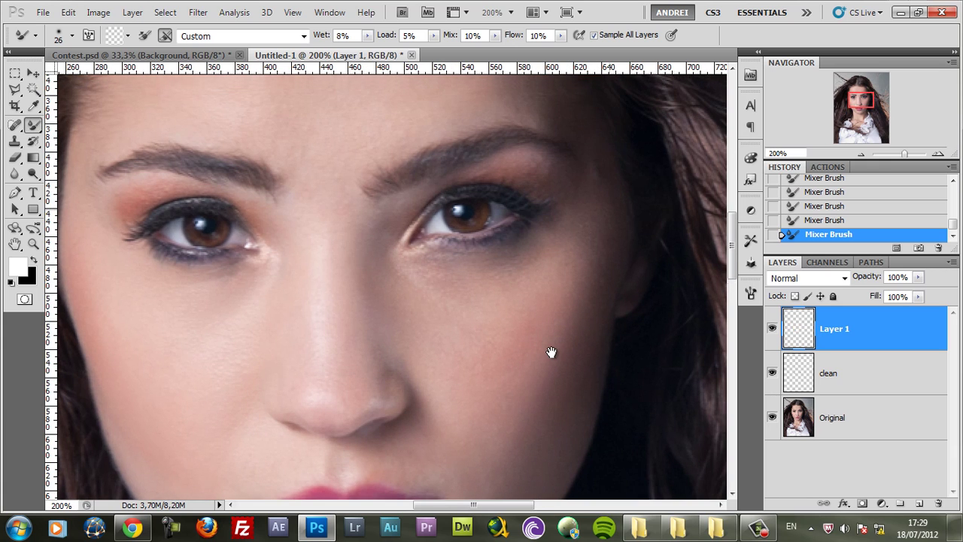
# Step: Heal the small blemish beside the shaded eye with the Spot Healing Brush at 18 px
pyautogui.scroll(3, 549, 350)
pyautogui.scroll(1, 534, 348)
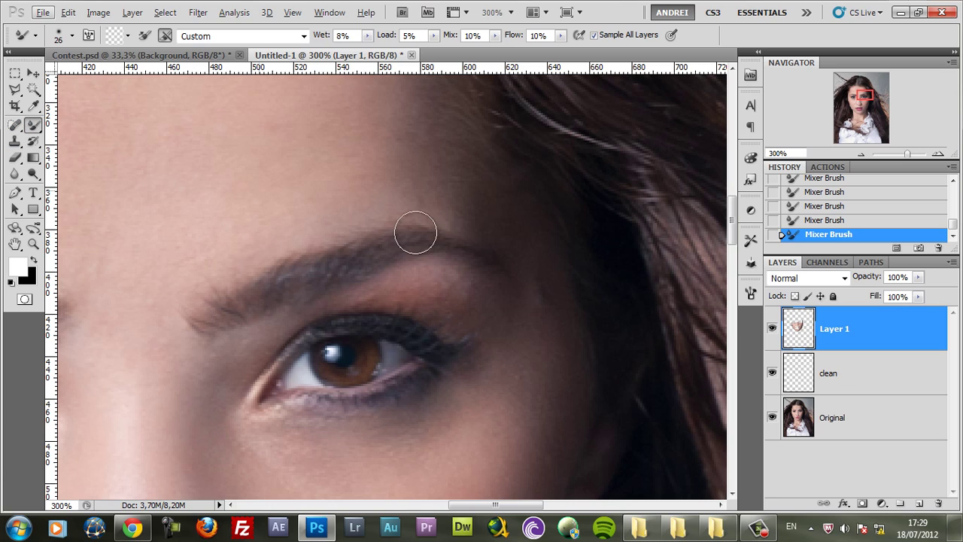
pyautogui.click(15, 128)
pyautogui.rightClick(544, 277)
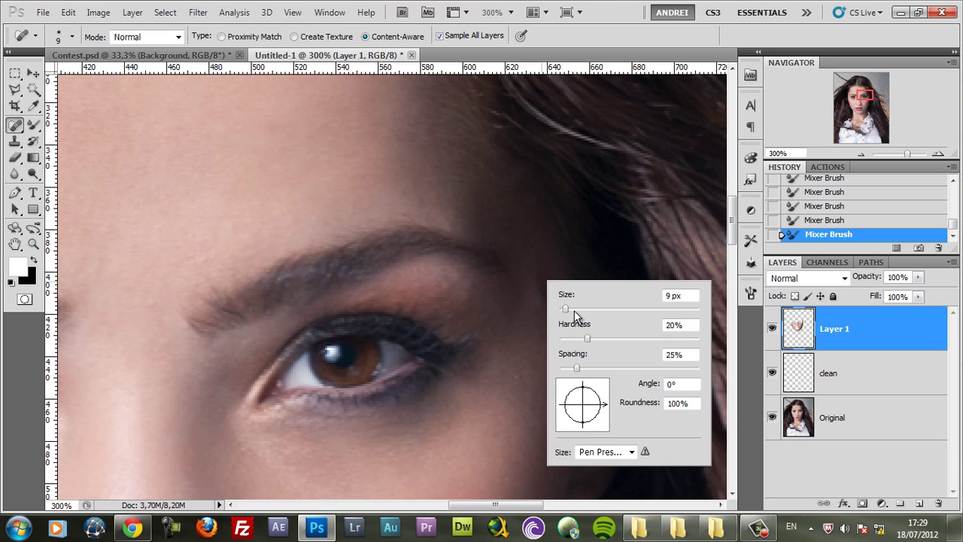
pyautogui.moveTo(574, 310)
pyautogui.mouseDown()
pyautogui.moveTo(542, 296)
pyautogui.moveTo(538, 281)
pyautogui.mouseUp()
pyautogui.click(888, 340)
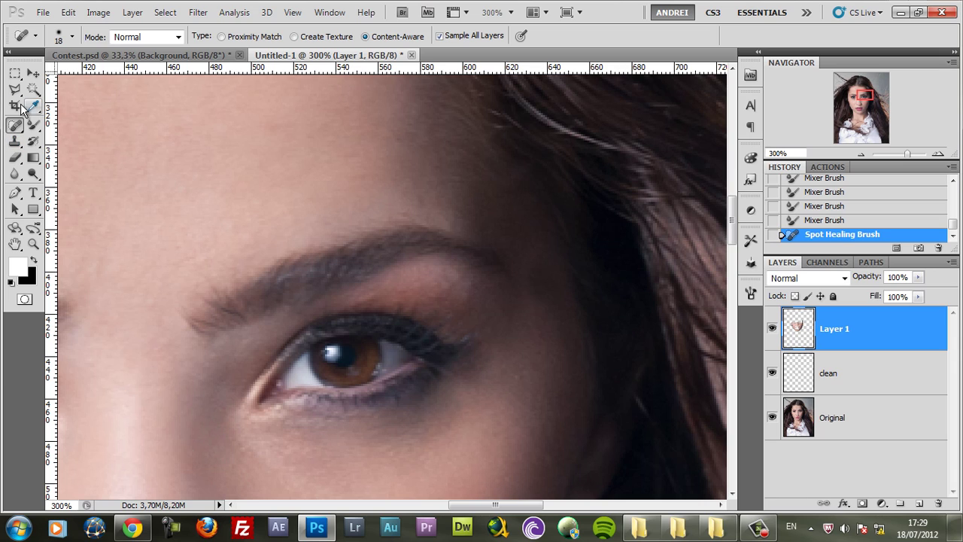
# Step: Return to the Mixer Brush and blend the skin beside the shaded eye and on the temple
pyautogui.click(32, 142)
pyautogui.click(37, 126)
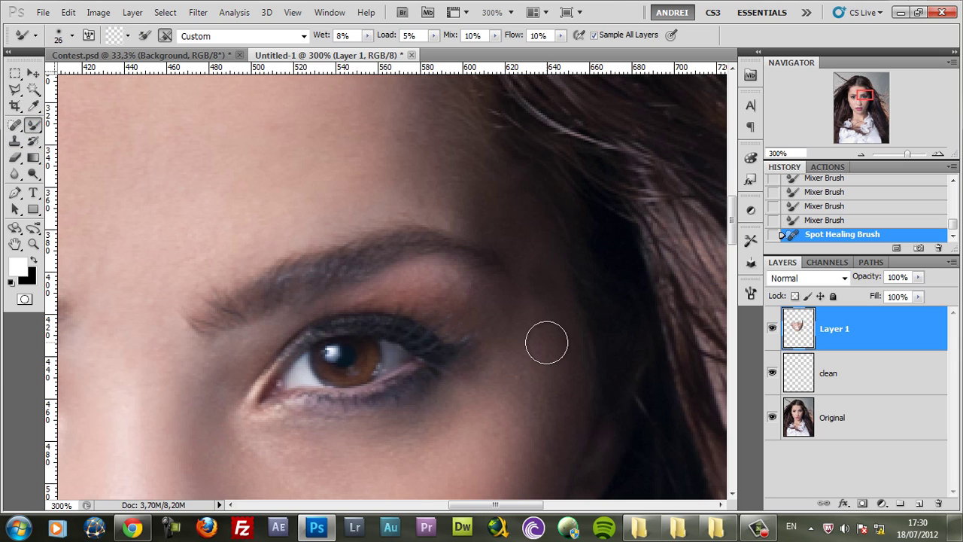
pyautogui.moveTo(561, 405)
pyautogui.mouseDown()
pyautogui.moveTo(550, 432)
pyautogui.moveTo(541, 400)
pyautogui.mouseUp()
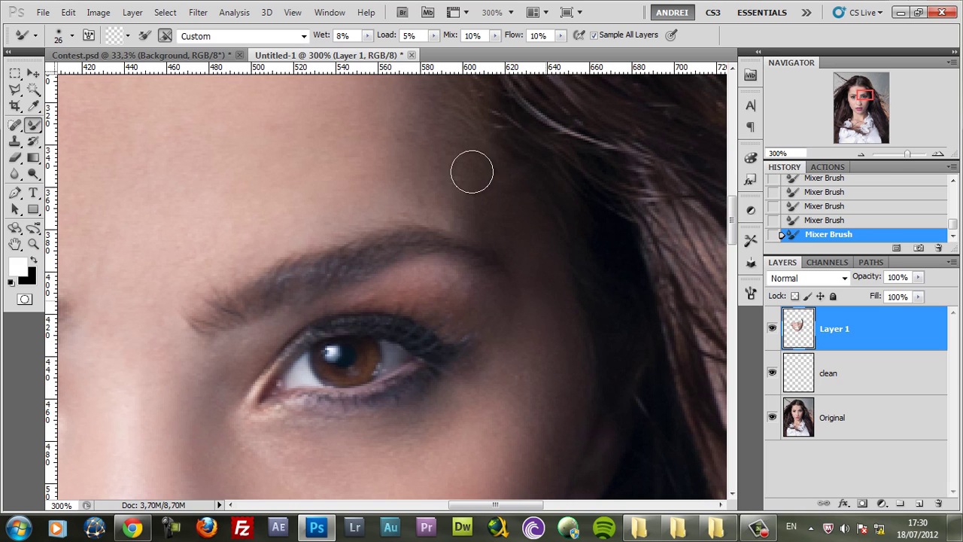
# Step: Enlarge the Mixer Brush to 40 px and on to 70 px while blending the skin tones across the forehead
pyautogui.scroll(-1, 263, 242)
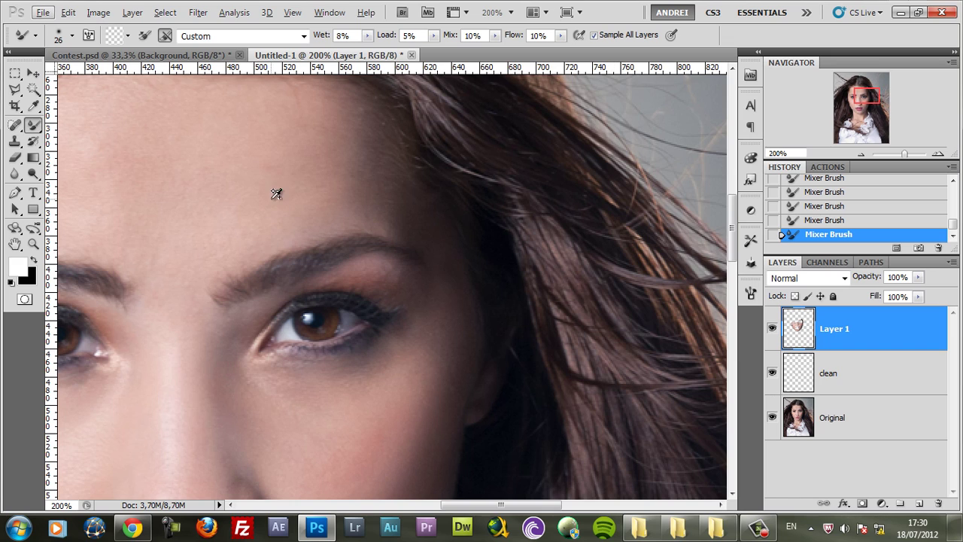
pyautogui.scroll(-1, 276, 194)
pyautogui.rightClick(242, 202)
pyautogui.click(170, 176)
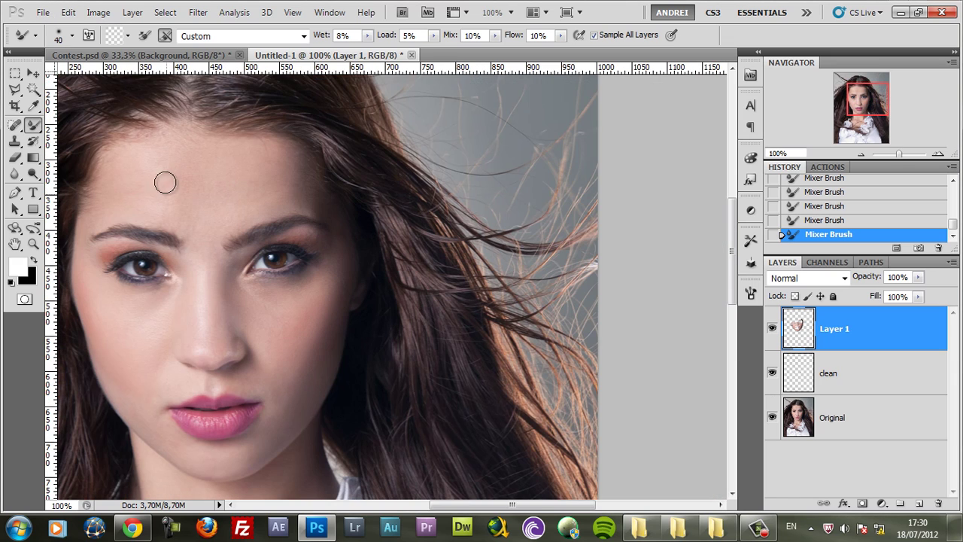
pyautogui.press(']')
pyautogui.press(']')
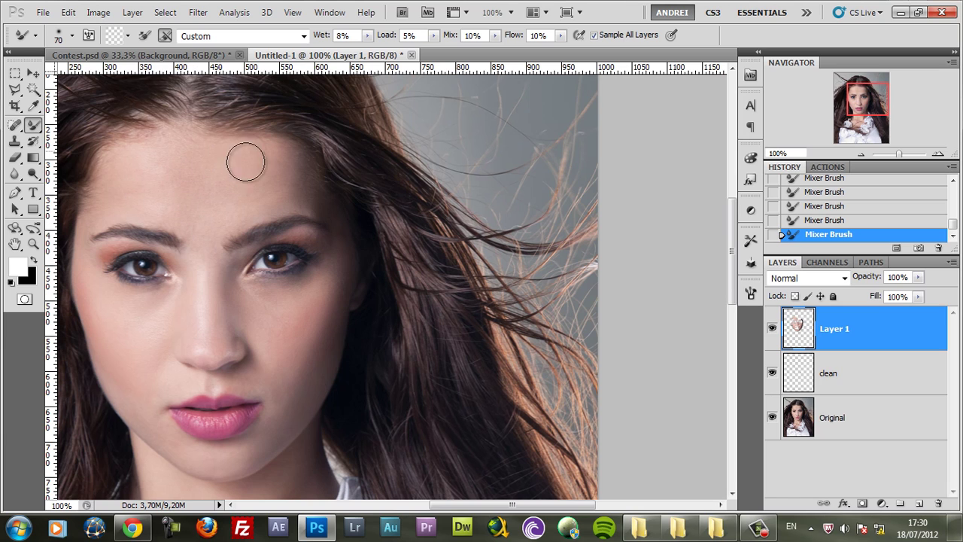
pyautogui.moveTo(206, 258); pyautogui.dragTo(483, 290)
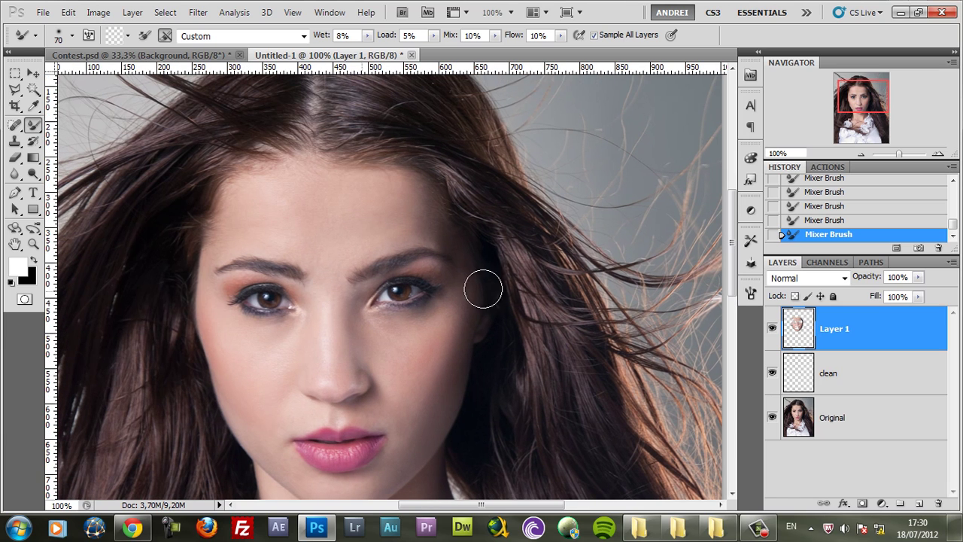
# Step: Revert the last two Mixer Brush strokes and reduce the brush to 45 px for blending the shaded side of the forehead
pyautogui.click(826, 208)
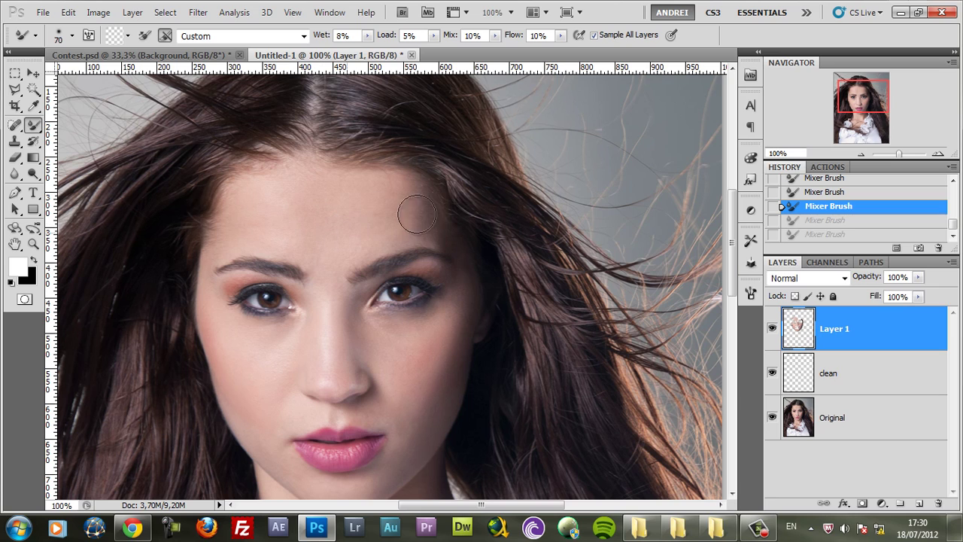
pyautogui.moveTo(411, 215)
pyautogui.mouseDown()
pyautogui.moveTo(439, 219)
pyautogui.moveTo(417, 181)
pyautogui.moveTo(415, 209)
pyautogui.mouseUp()
pyautogui.press('[')
pyautogui.press('[')
pyautogui.press('[')
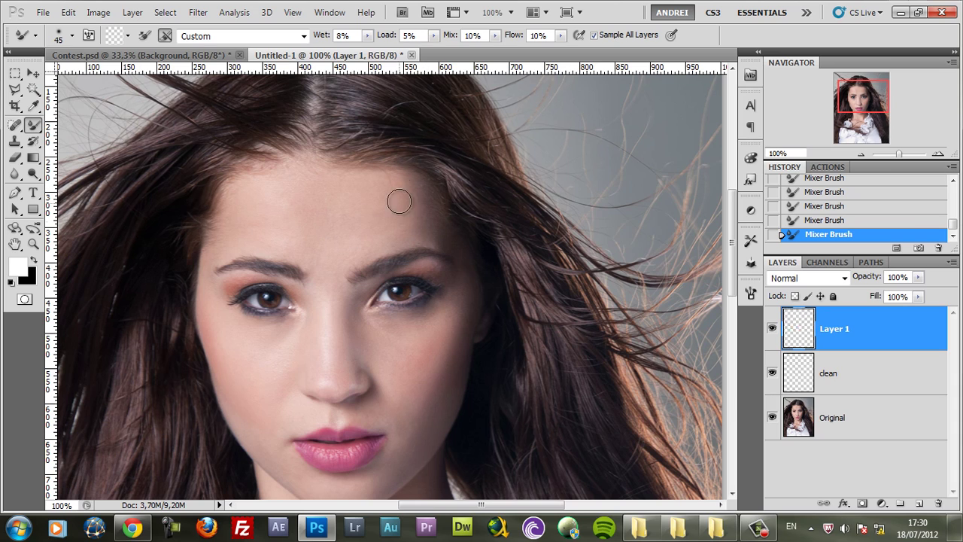
# Step: Blend the lit side of the forehead and temple at 45 px, and enlarge the Mixer Brush to 60 px
pyautogui.moveTo(282, 213); pyautogui.dragTo(236, 220)
pyautogui.moveTo(203, 263); pyautogui.dragTo(210, 319)
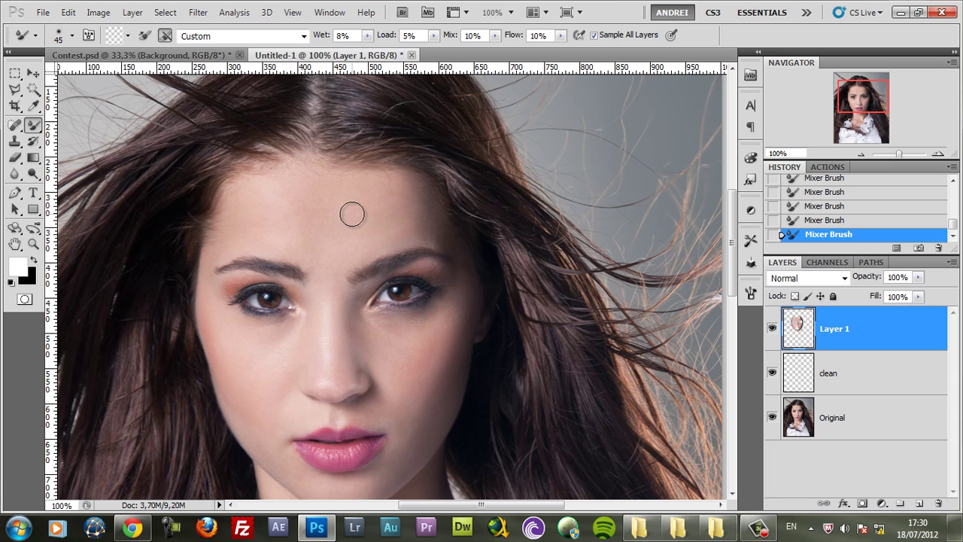
pyautogui.press(']')
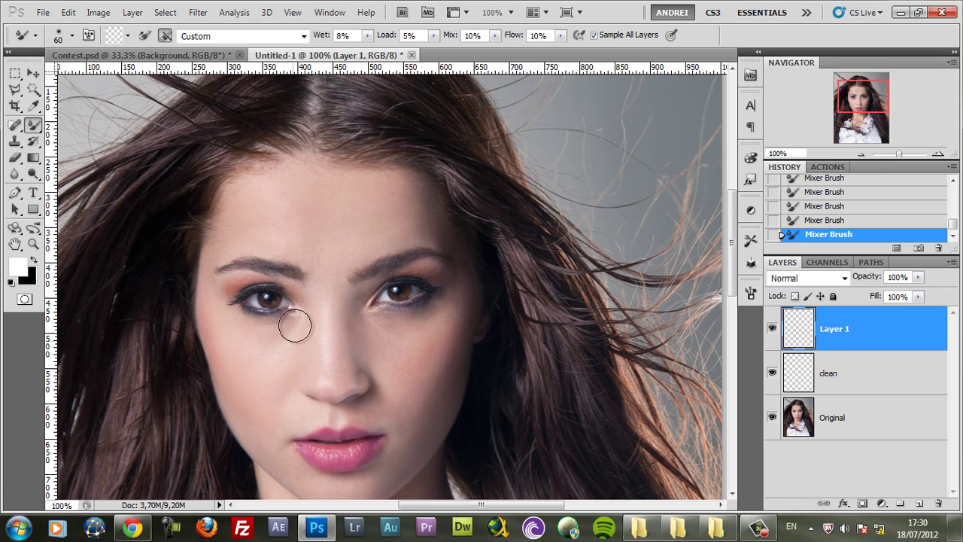
# Step: Reduce the Mixer Brush to 45 px and finish blending the skin on the cheeks and around the eyes
pyautogui.moveTo(294, 301); pyautogui.dragTo(316, 273)
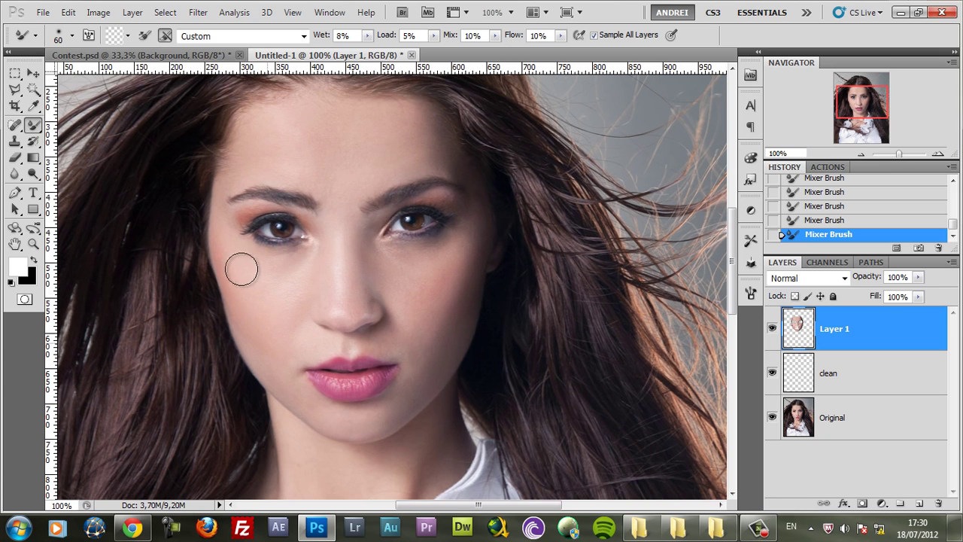
pyautogui.press('[')
pyautogui.press('[')
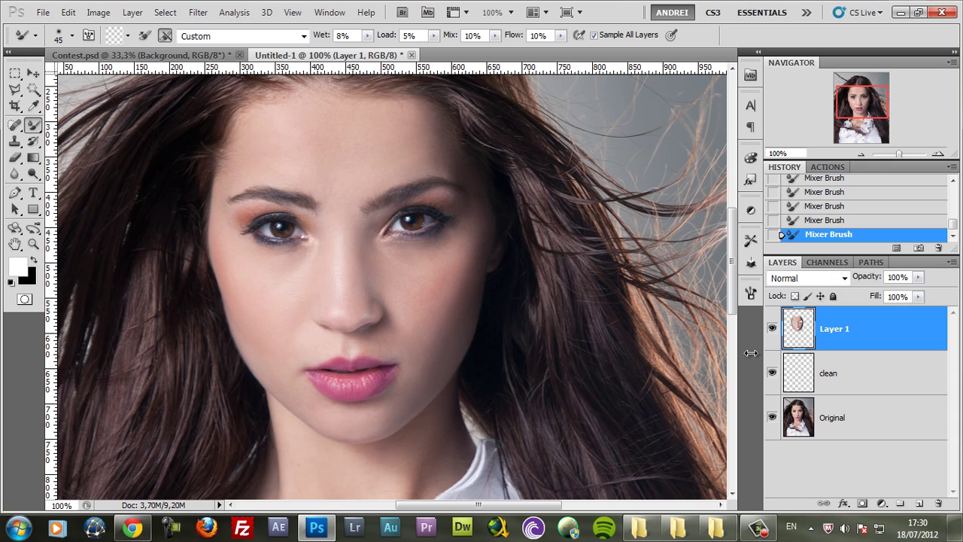
pyautogui.moveTo(409, 201); pyautogui.dragTo(421, 253)
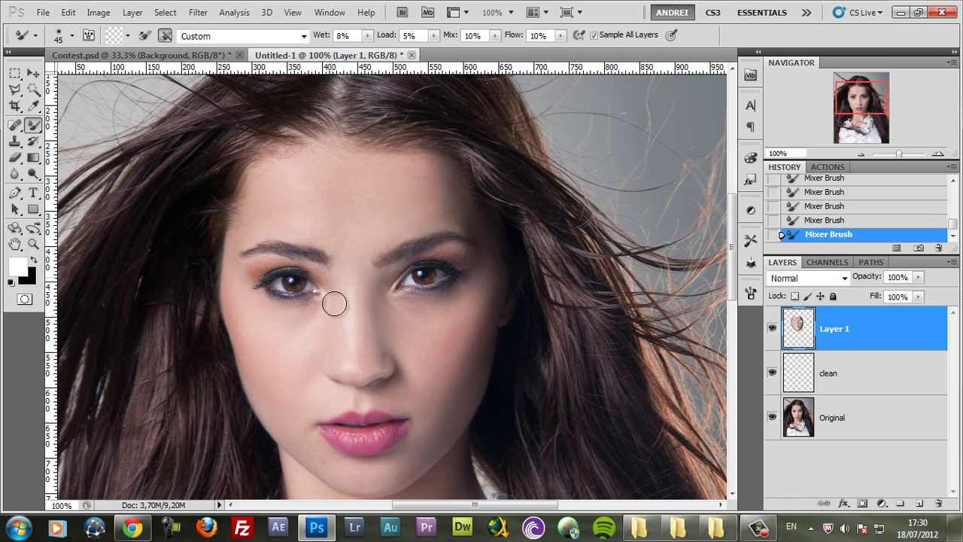
# Step: Blend the skin tones of the neck and upper chest with the Mixer Brush at 80 px and 60 px
pyautogui.moveTo(444, 312); pyautogui.dragTo(410, 23)
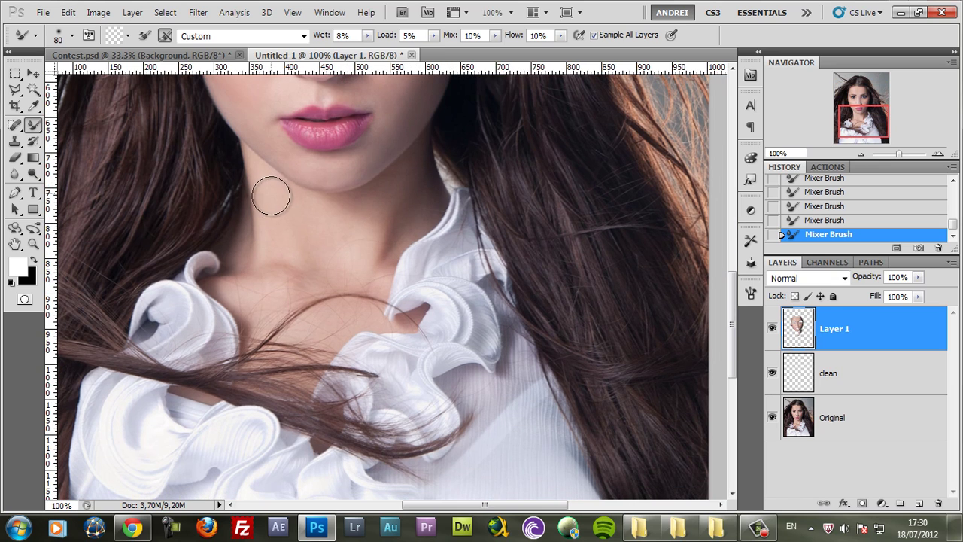
pyautogui.press('[')
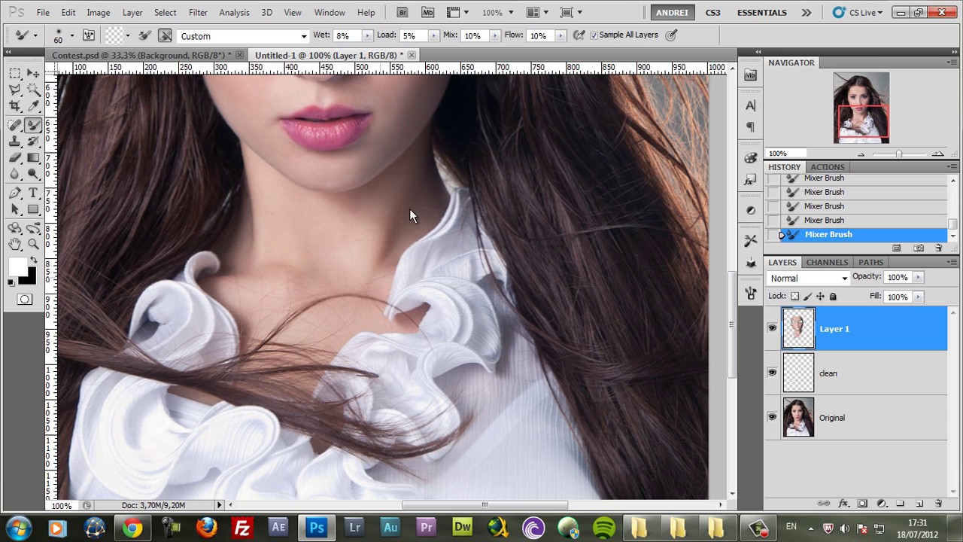
pyautogui.moveTo(316, 230); pyautogui.dragTo(329, 415)
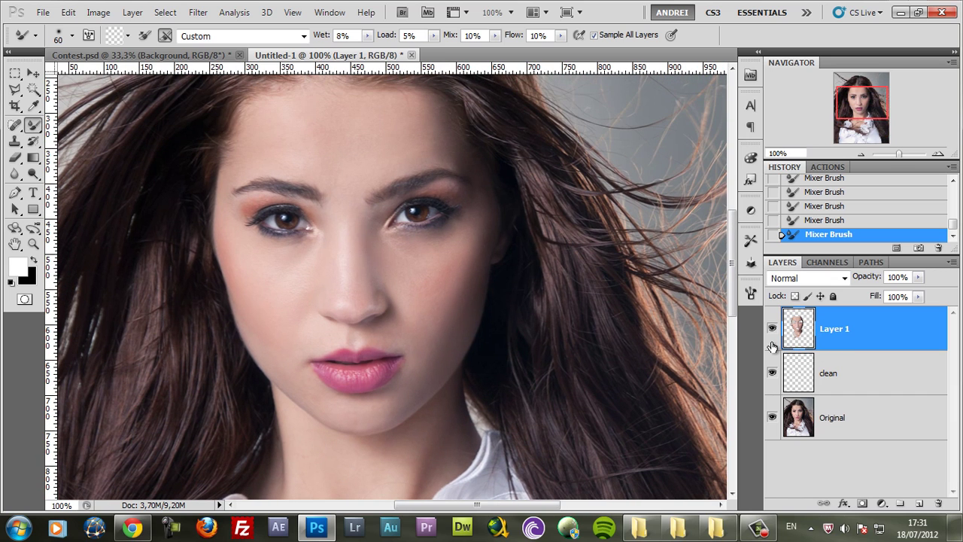
# Step: Compare the face before and after the skin blending by hiding and showing Layer 1 several times
pyautogui.click(773, 332)
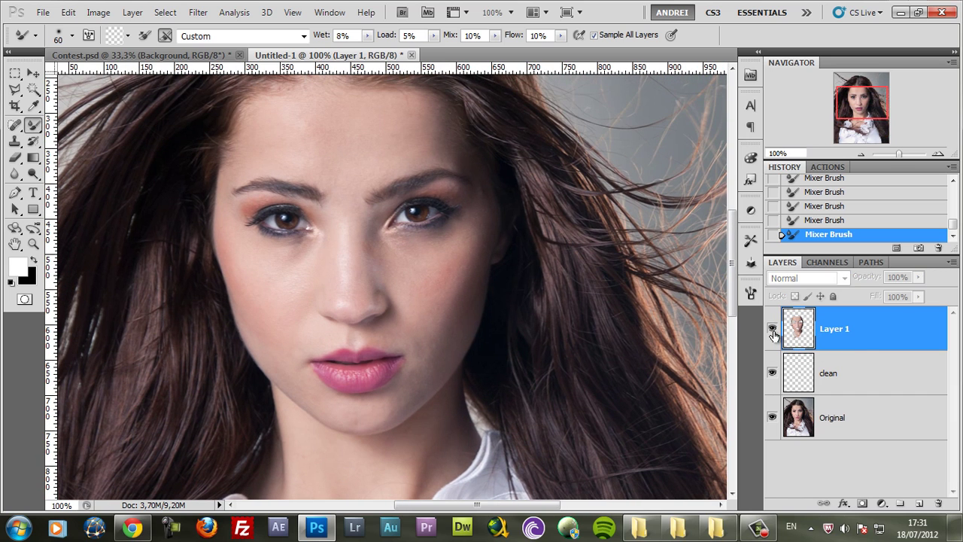
pyautogui.click(773, 334)
pyautogui.click(773, 332)
pyautogui.click(773, 334)
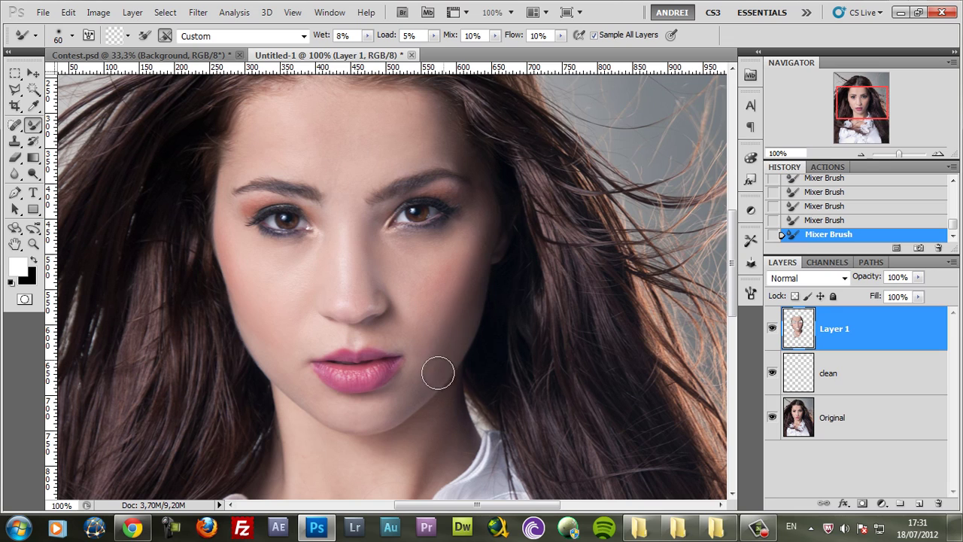
pyautogui.click(772, 329)
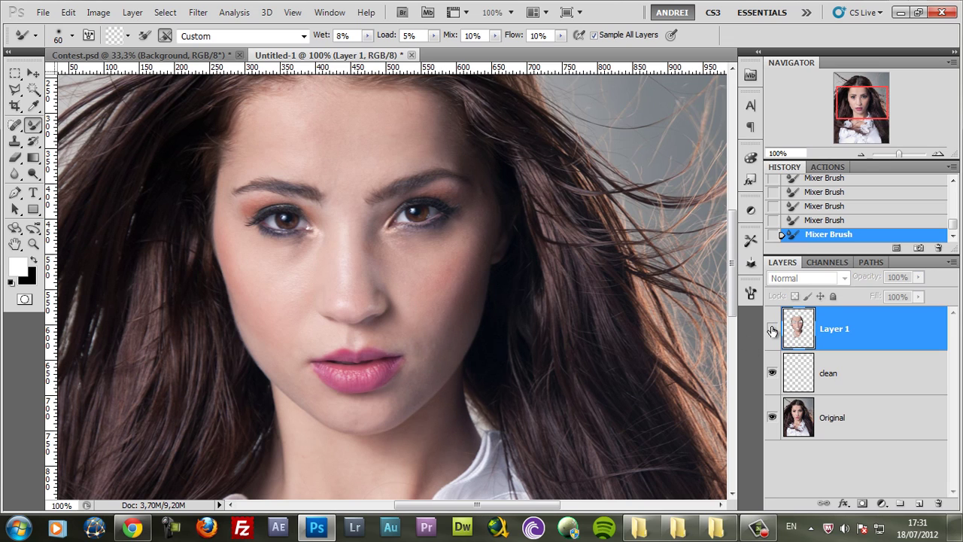
pyautogui.click(772, 329)
pyautogui.click(772, 330)
pyautogui.click(773, 330)
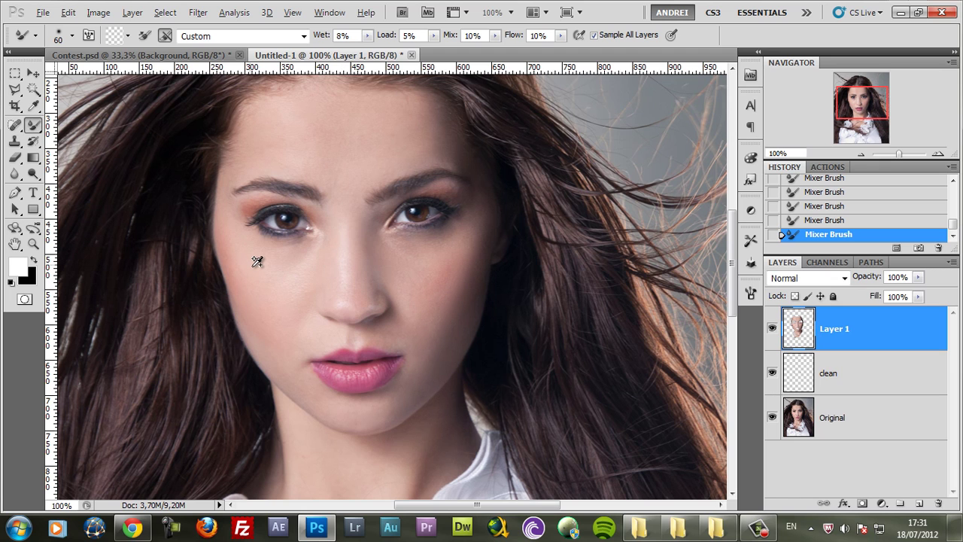
pyautogui.scroll(-1, 256, 261)
pyautogui.scroll(1, 263, 144)
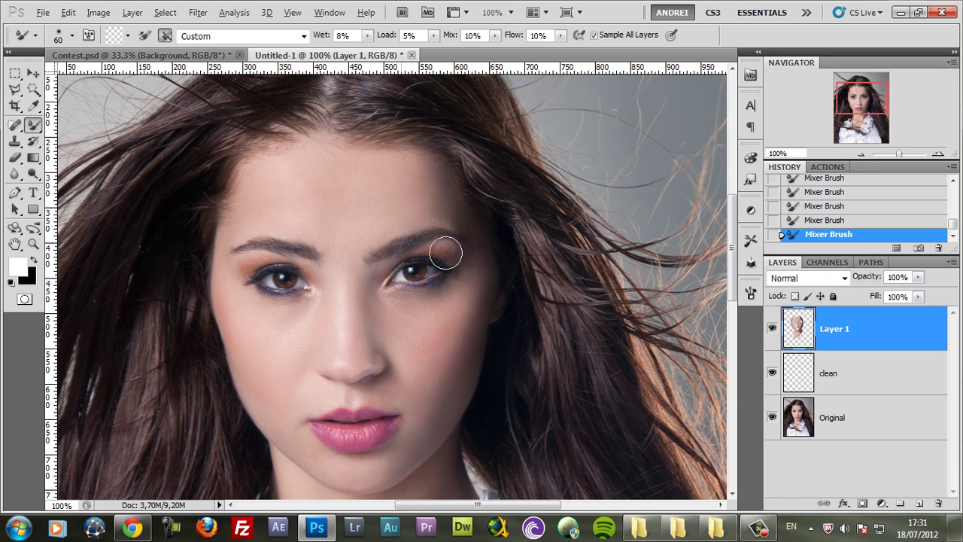
pyautogui.click(772, 330)
pyautogui.click(772, 331)
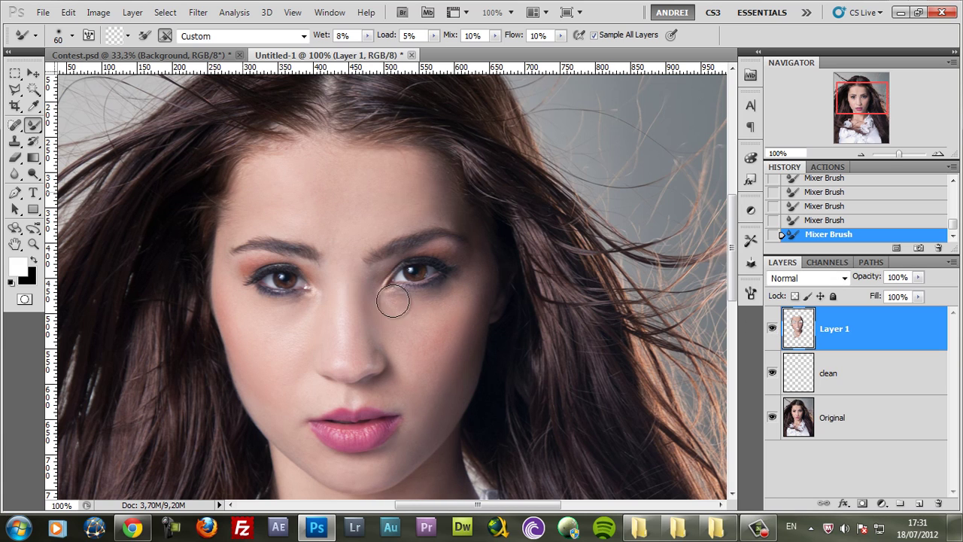
pyautogui.scroll(1, 351, 328)
pyautogui.scroll(-1, 382, 338)
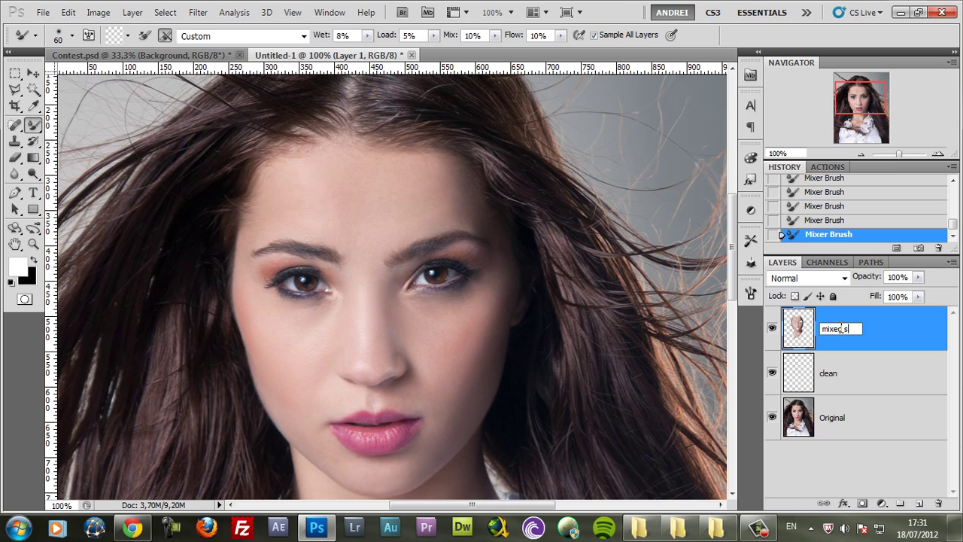
# Step: Rename Layer 1 as "mixed skin" and add a gray-filled Overlay layer named "Dodge & Burn" above it
pyautogui.press('Return')
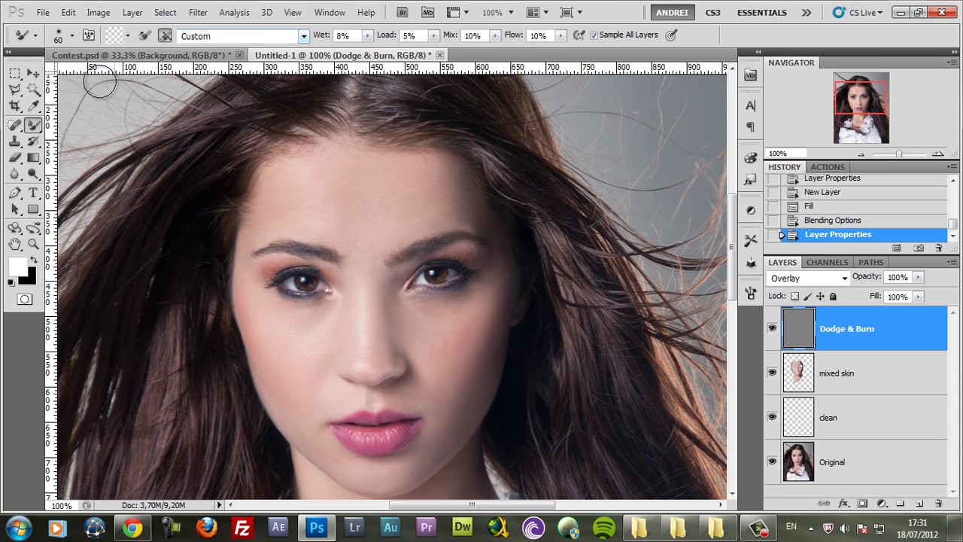
pyautogui.click(33, 74)
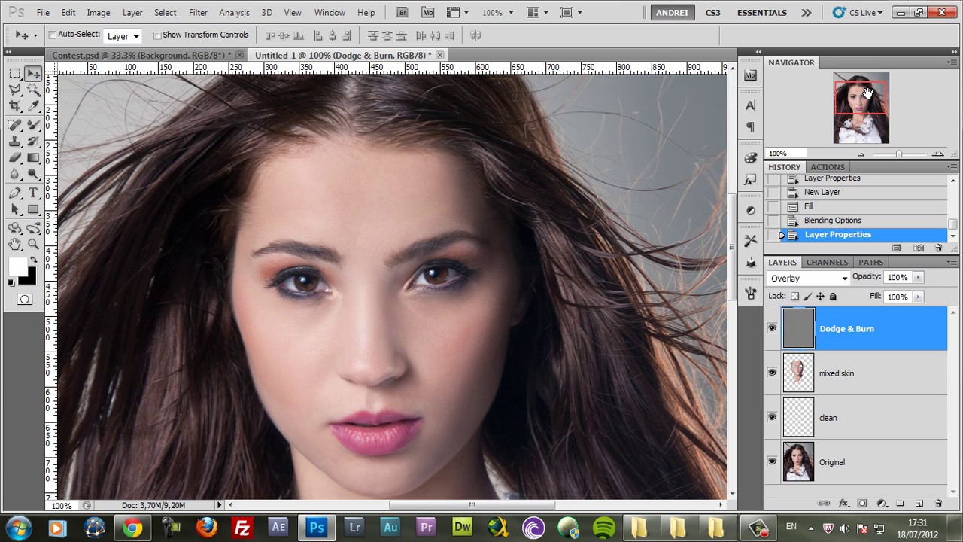
pyautogui.moveTo(868, 93); pyautogui.dragTo(867, 96)
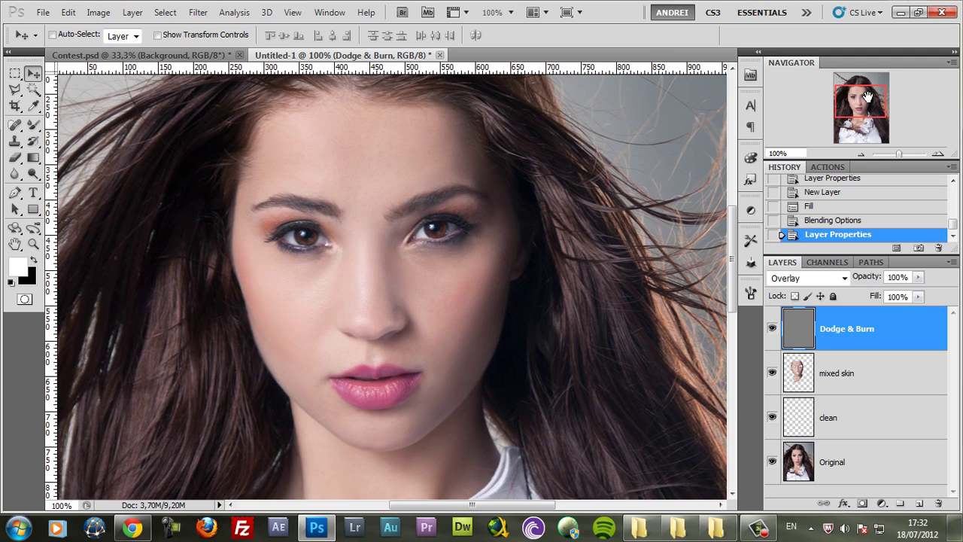
# Step: Switch to Chrome and search the PSD Box YouTube channel for "dodge burn"
pyautogui.click(132, 528)
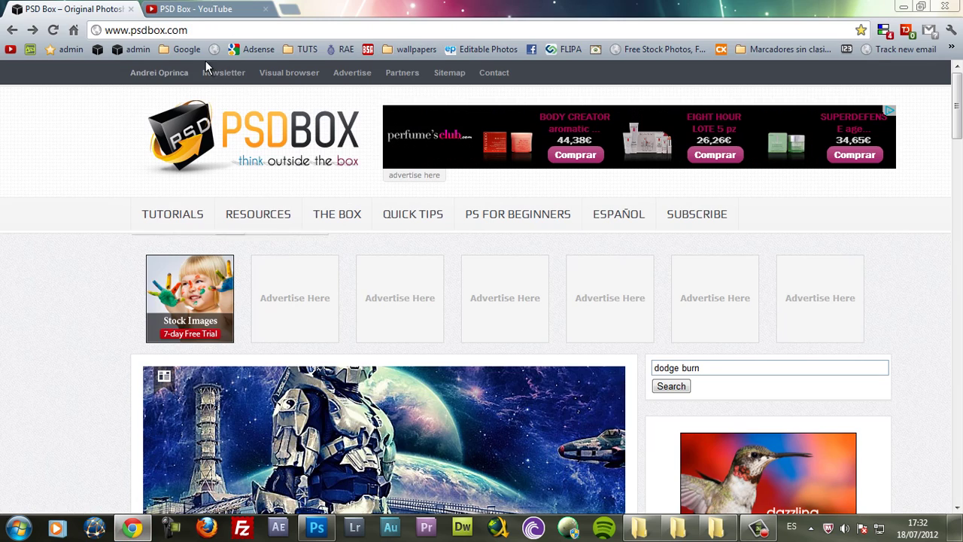
pyautogui.click(186, 10)
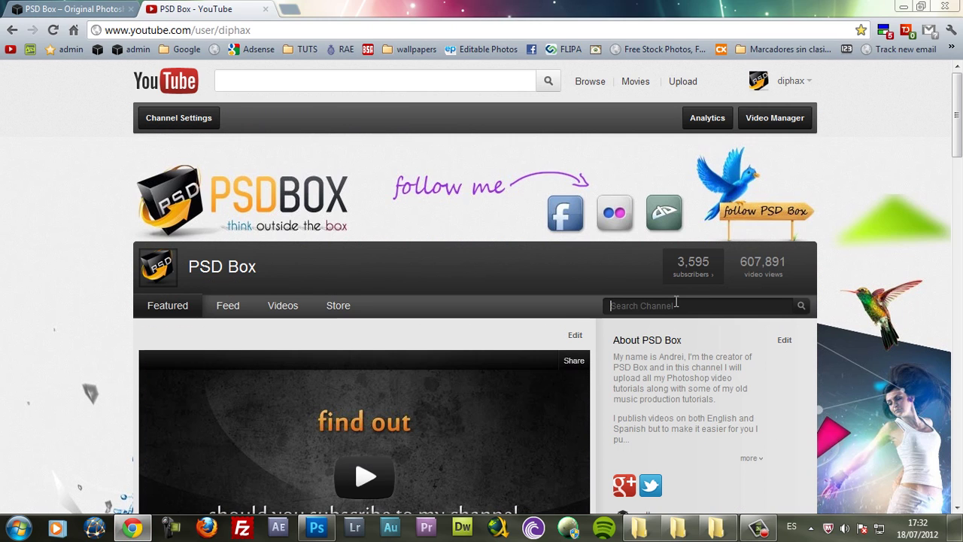
pyautogui.scroll(-1, 675, 300)
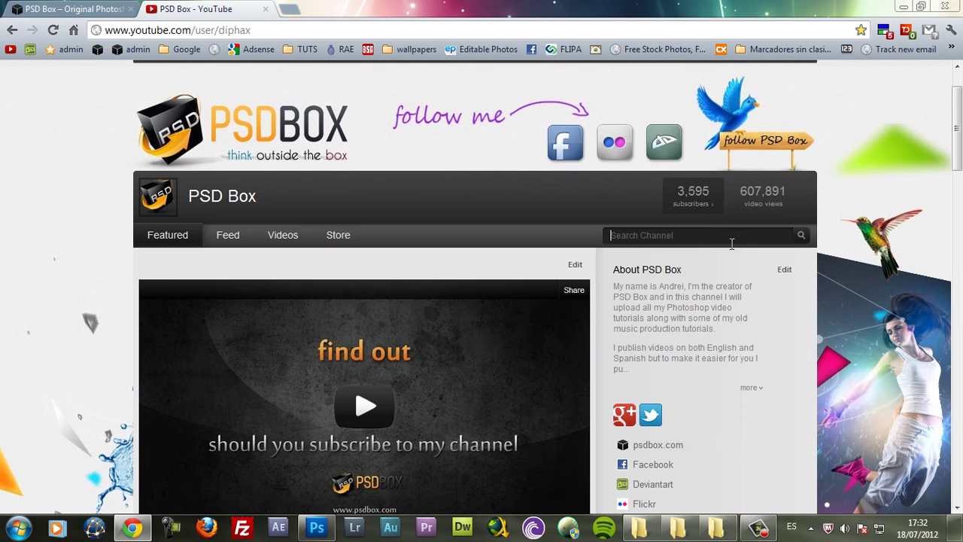
pyautogui.scroll(-5, 700, 248)
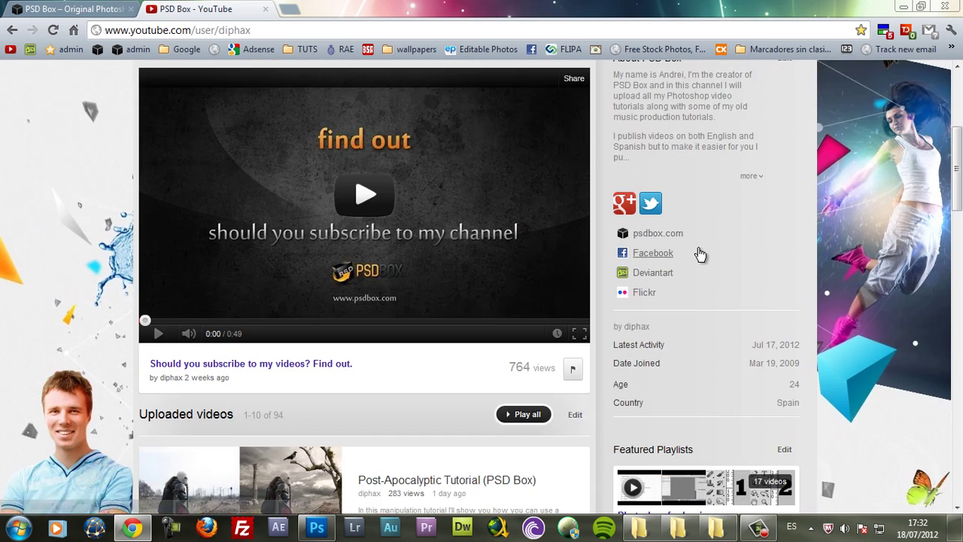
pyautogui.scroll(4, 698, 249)
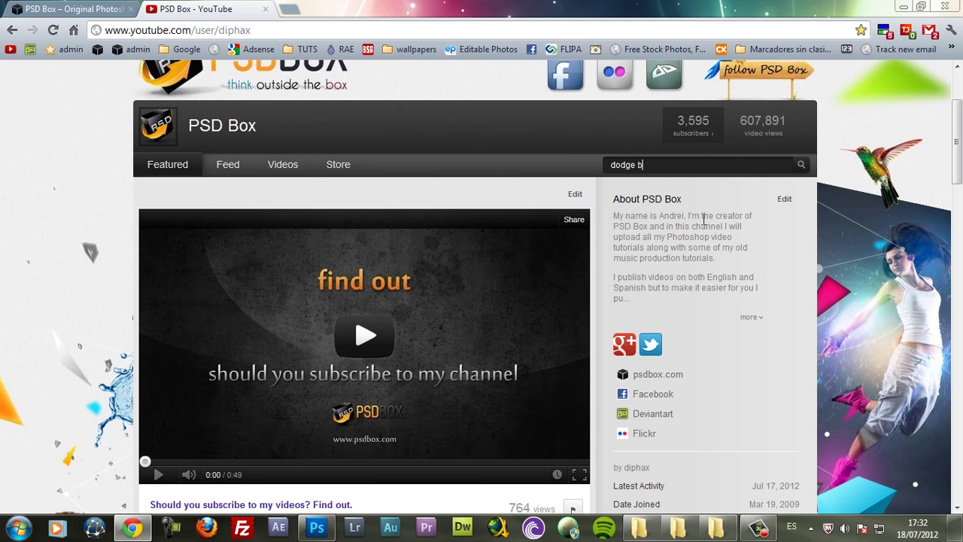
pyautogui.press('Return')
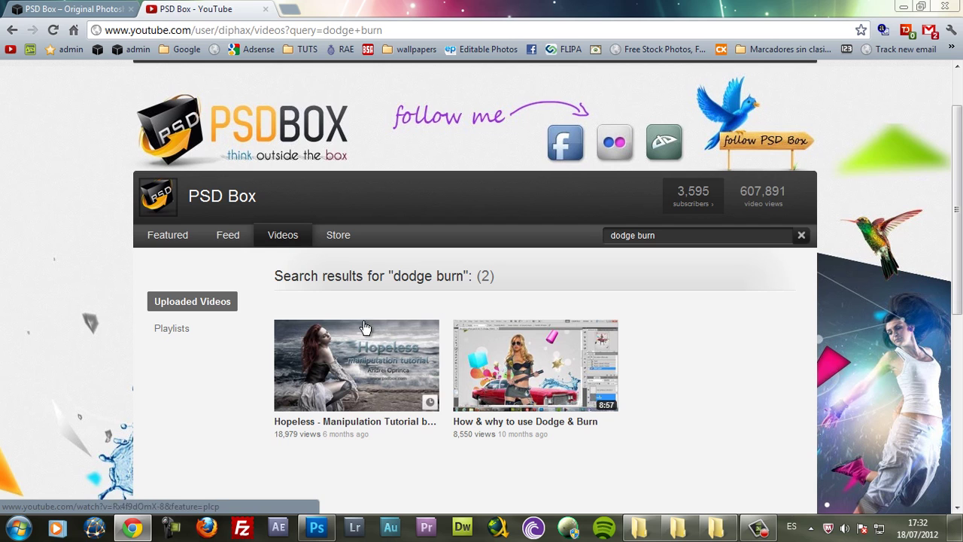
# Step: Search the psdbox.com website for "dodge burn" and look through the results
pyautogui.click(100, 13)
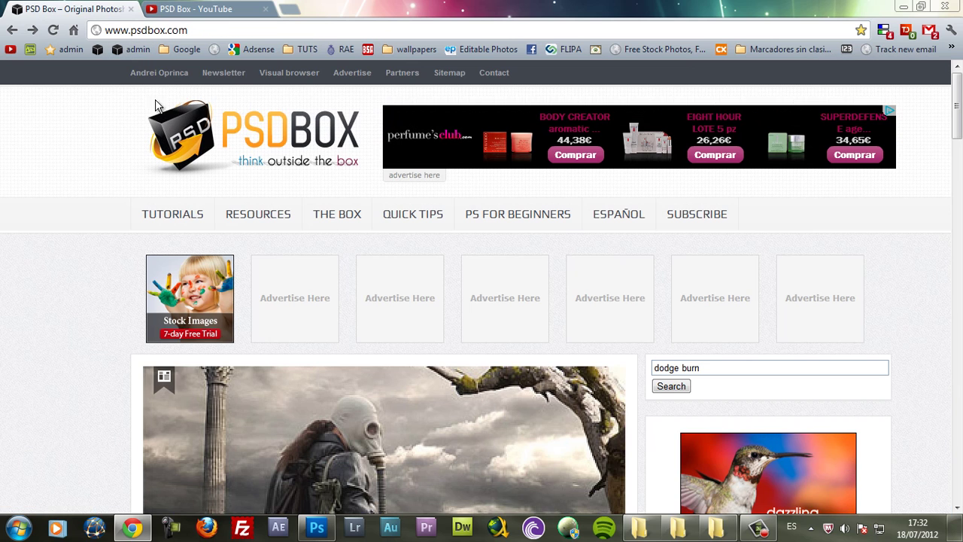
pyautogui.scroll(-1, 781, 361)
pyautogui.click(688, 318)
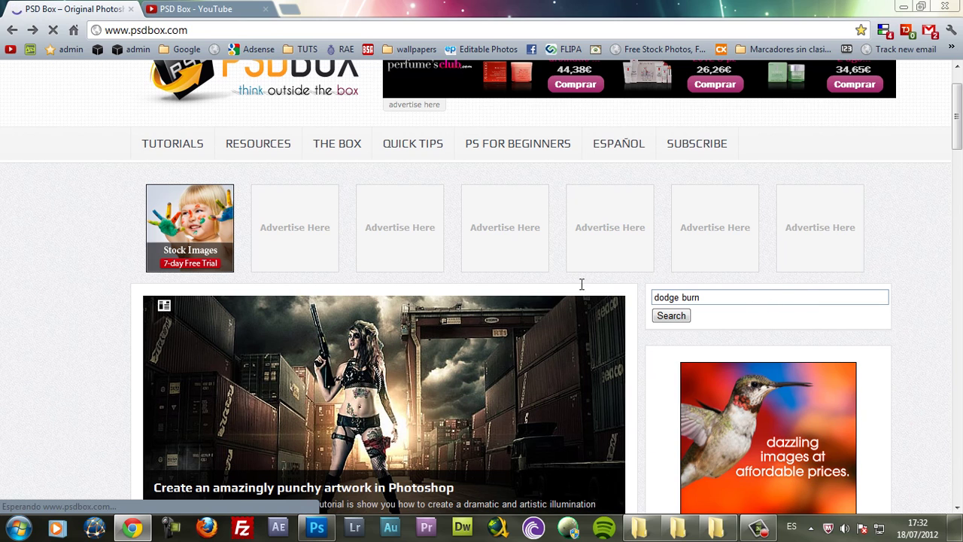
pyautogui.scroll(-5, 26, 260)
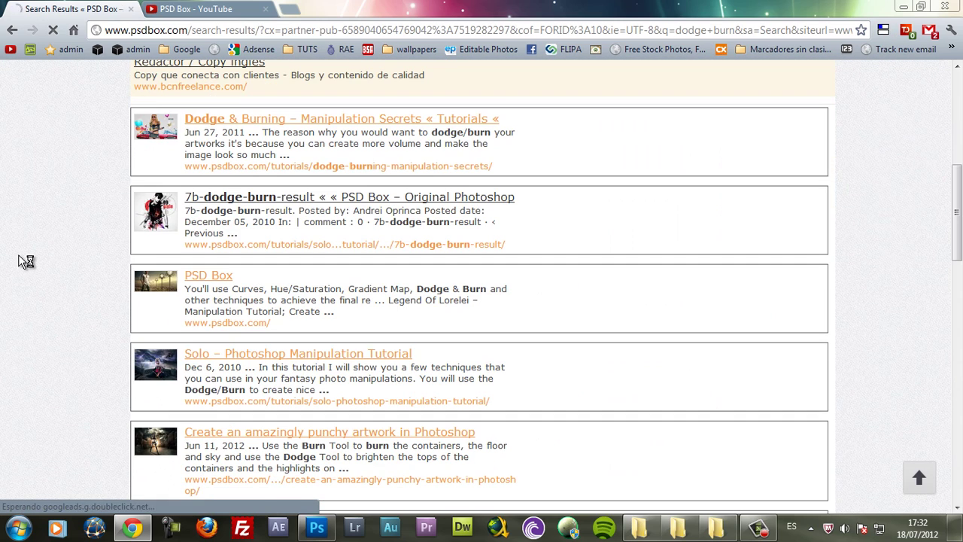
# Step: Return to Photoshop and brighten the nose bridge and shaded cheek with the Dodge Tool at 30 px, Midtones range and 5% exposure
pyautogui.click(316, 527)
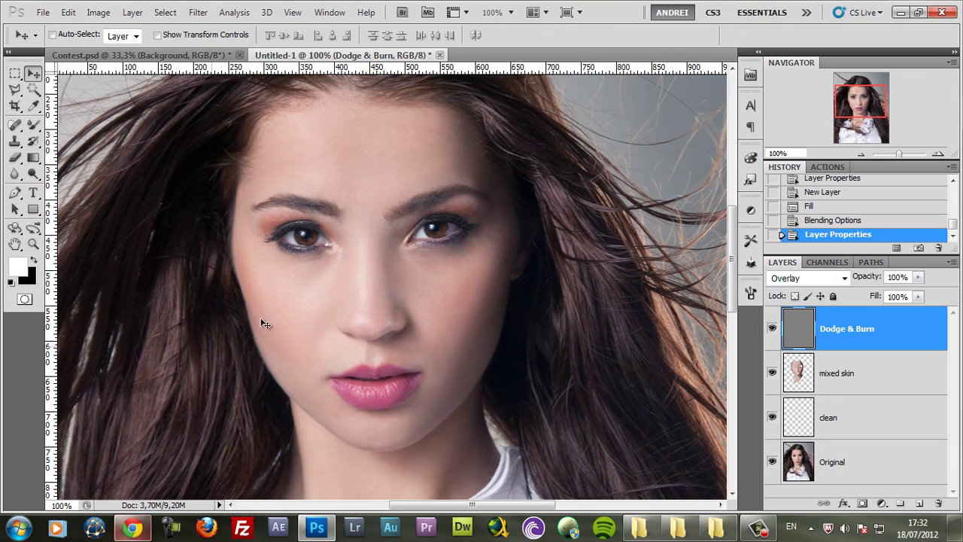
pyautogui.click(34, 174)
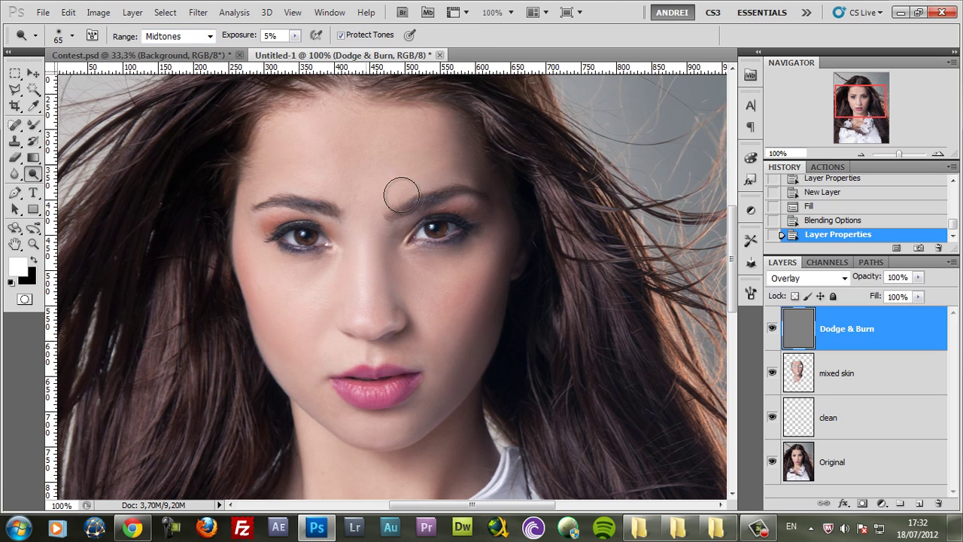
pyautogui.scroll(1, 420, 298)
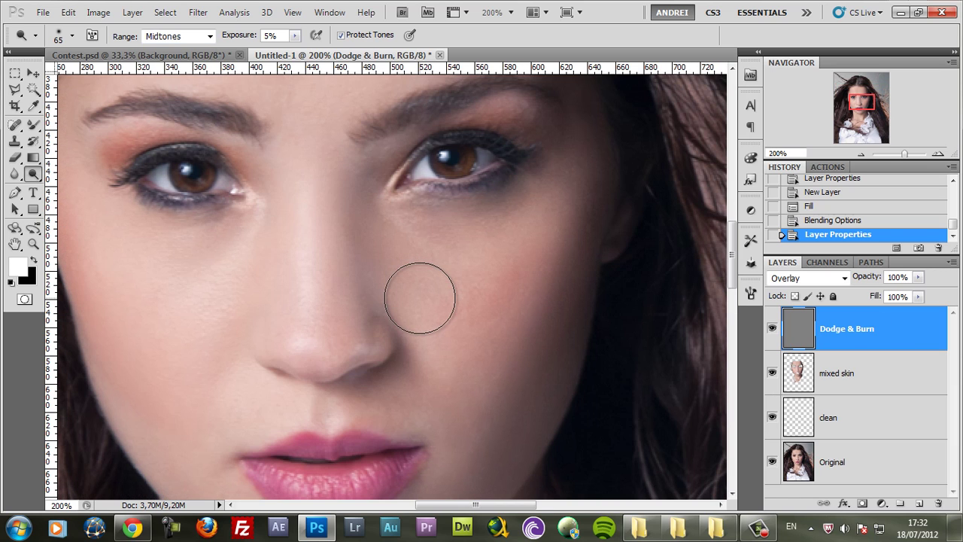
pyautogui.press('[')
pyautogui.press('[')
pyautogui.press('[')
pyautogui.press('[')
pyautogui.scroll(-1, 333, 191)
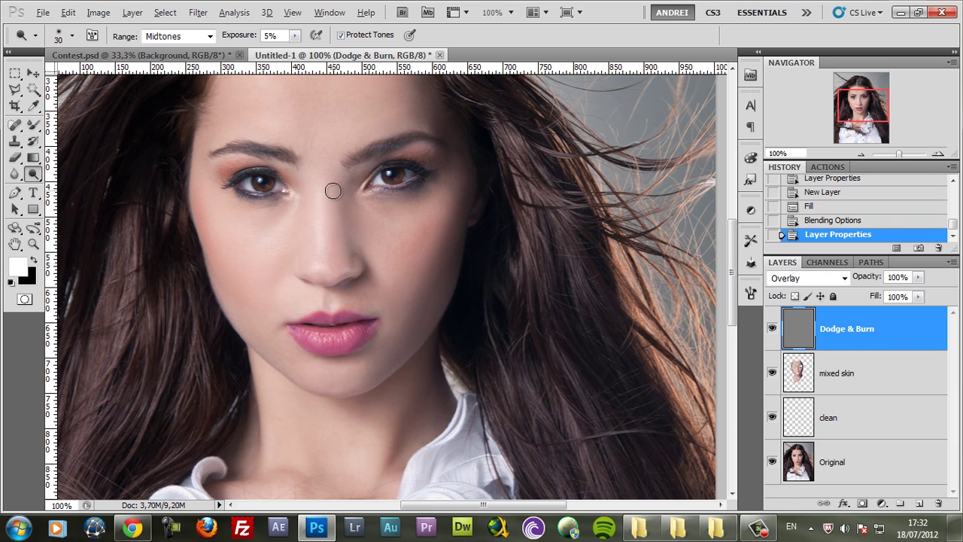
pyautogui.moveTo(326, 182); pyautogui.dragTo(334, 261)
pyautogui.moveTo(315, 165); pyautogui.dragTo(310, 271)
pyautogui.moveTo(323, 181); pyautogui.dragTo(322, 275)
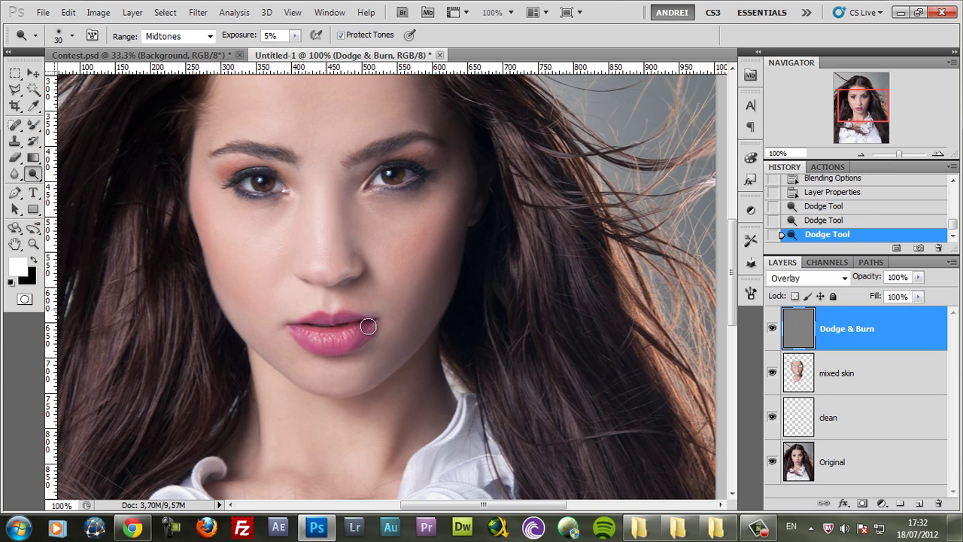
pyautogui.moveTo(389, 254)
pyautogui.mouseDown()
pyautogui.moveTo(430, 183)
pyautogui.moveTo(431, 283)
pyautogui.mouseUp()
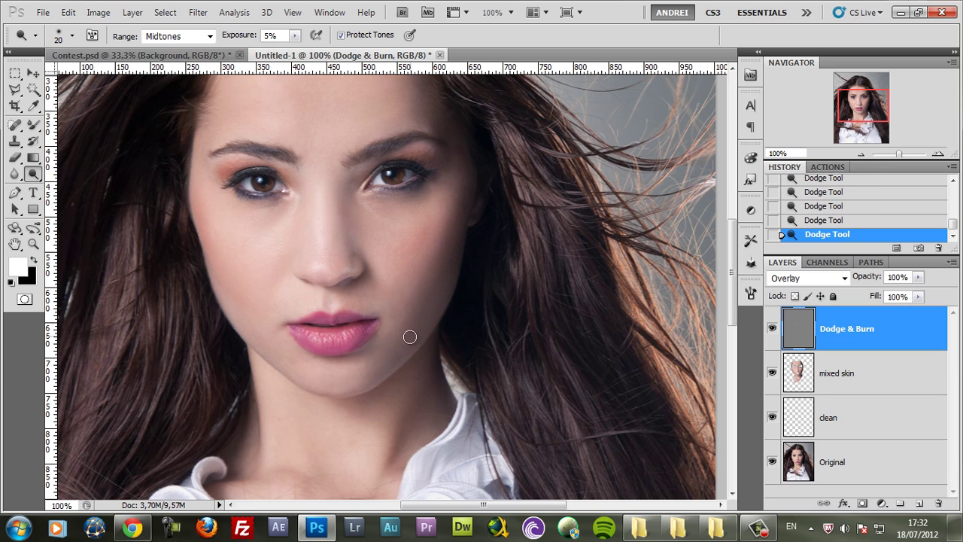
# Step: Enlarge the Dodge Tool to 70 px, undo the last stroke and brighten the lit cheek beside the nose
pyautogui.press(']')
pyautogui.press(']')
pyautogui.press(']')
pyautogui.press(']')
pyautogui.press(']')
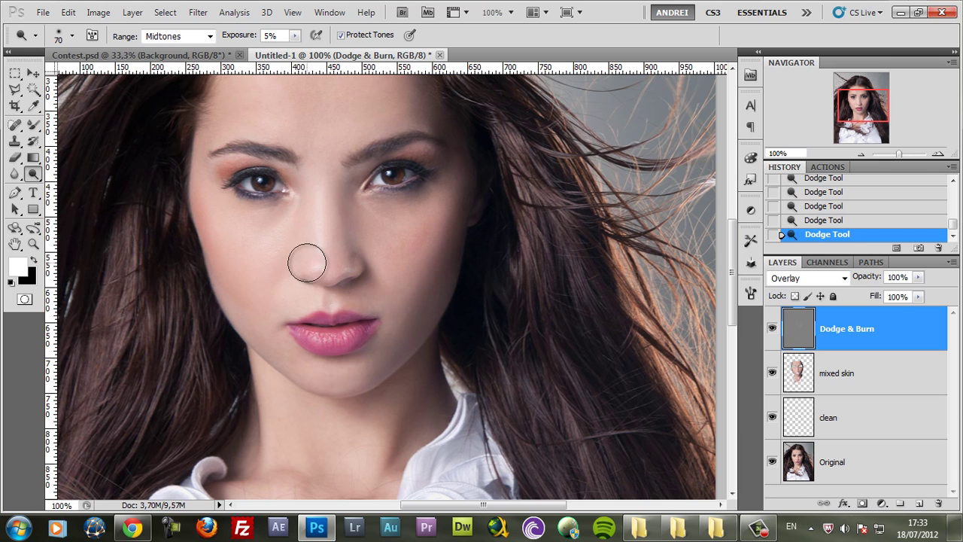
pyautogui.hotkey('ctrl', 'z')
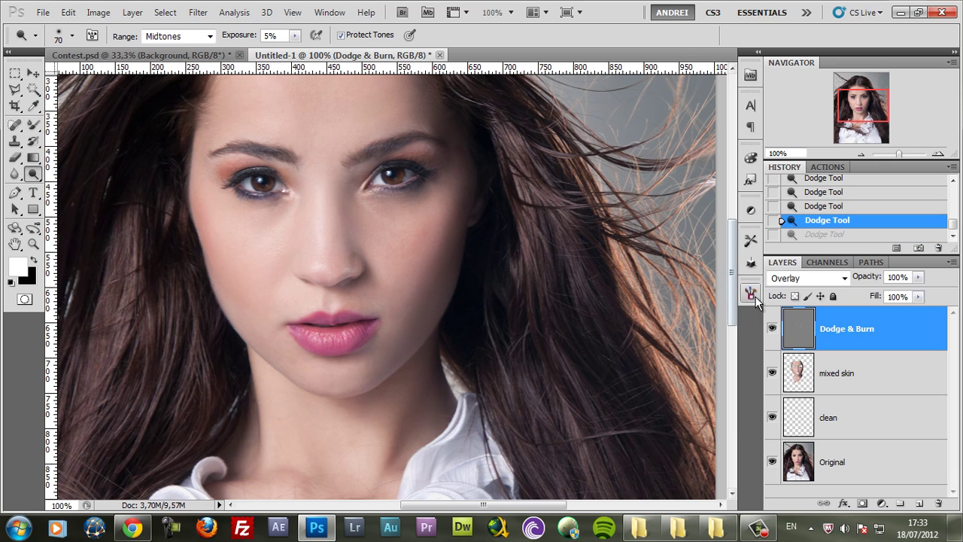
pyautogui.click(750, 294)
pyautogui.click(750, 294)
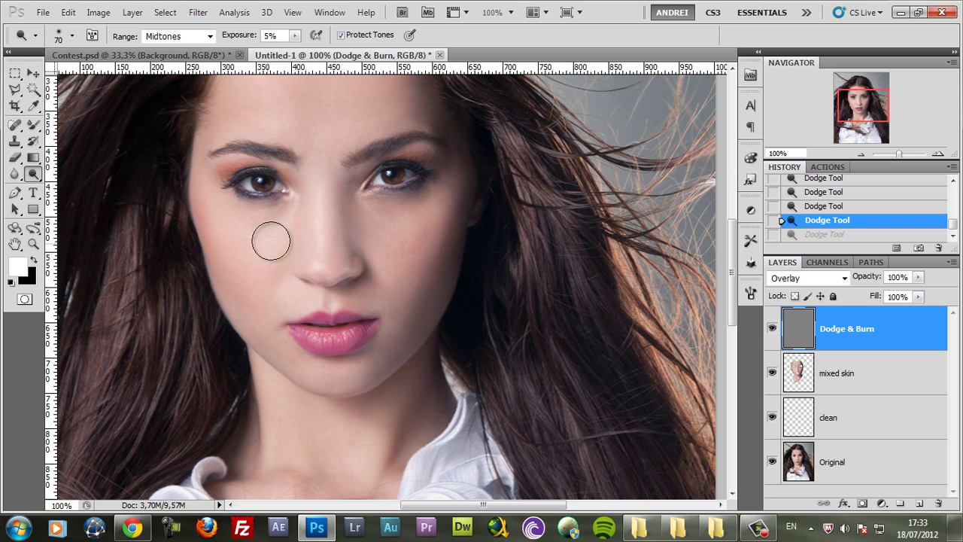
pyautogui.moveTo(258, 279); pyautogui.dragTo(260, 286)
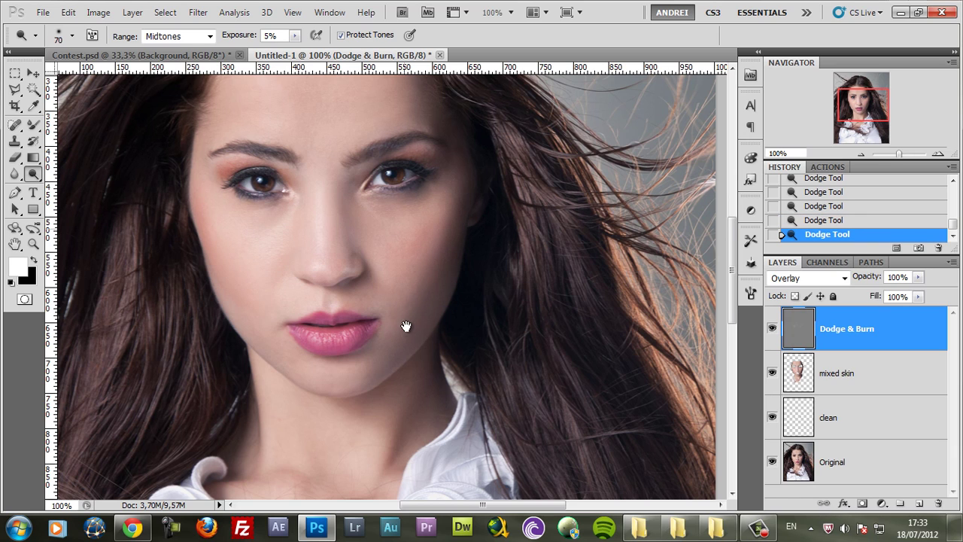
# Step: Resize the Dodge Tool to 90 px and to 40 px while brightening the highlights of the face
pyautogui.moveTo(406, 326); pyautogui.dragTo(406, 424)
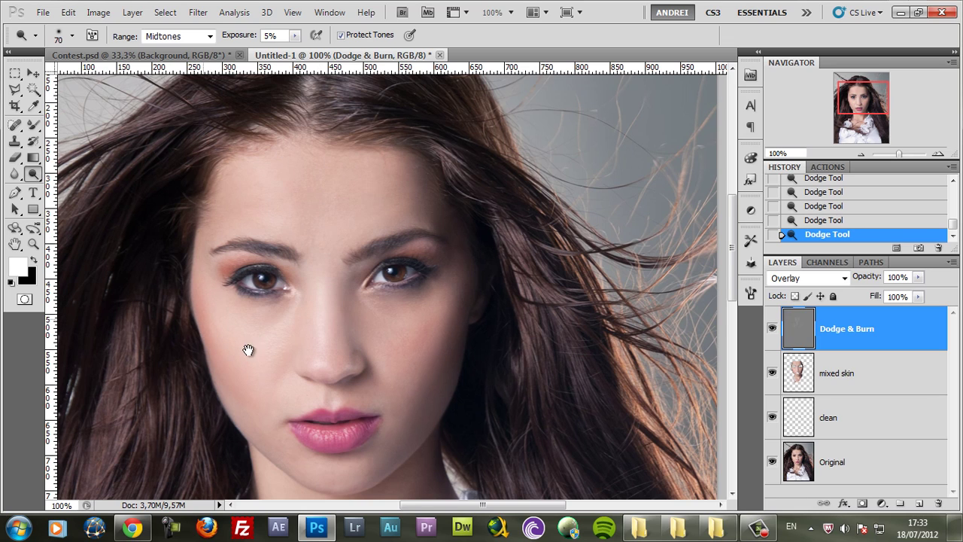
pyautogui.moveTo(248, 350); pyautogui.dragTo(248, 249)
pyautogui.press(']')
pyautogui.press(']')
pyautogui.press(']')
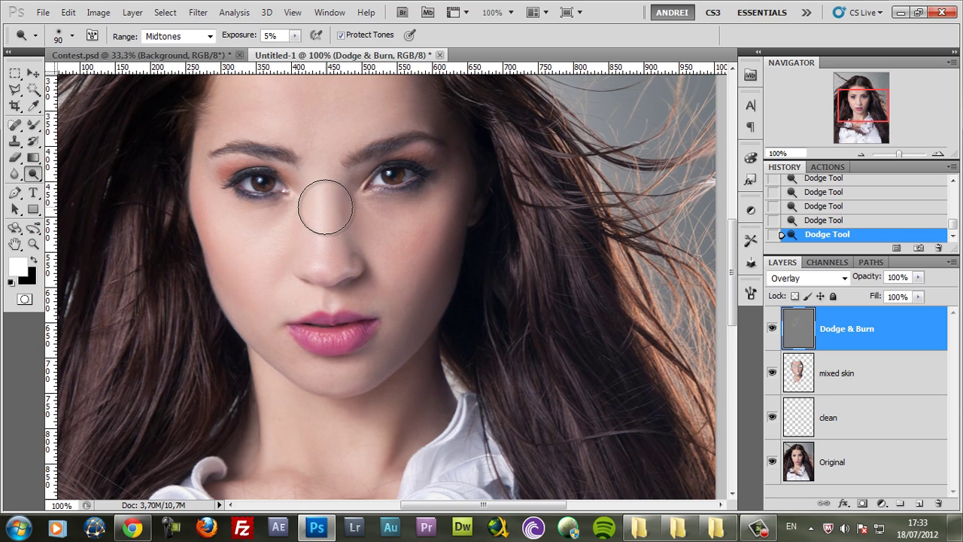
pyautogui.press('[')
pyautogui.press('[')
pyautogui.press('[')
pyautogui.press('[')
pyautogui.press('[')
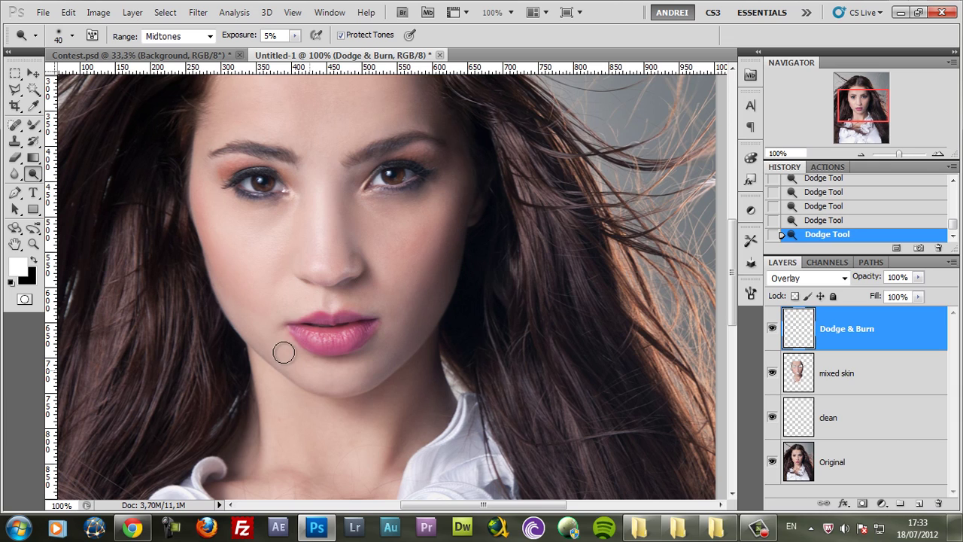
# Step: Compare the face with and without the last three dodge strokes by undoing and restoring them
pyautogui.hotkey('ctrl', 'alt', 'z')
pyautogui.hotkey('ctrl', 'alt', 'z')
pyautogui.hotkey('ctrl', 'alt', 'z')
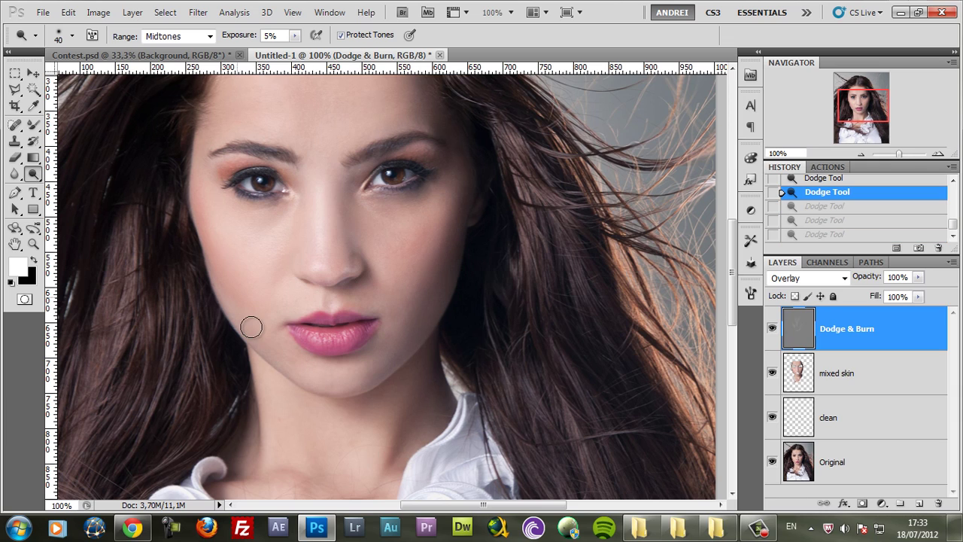
pyautogui.hotkey('ctrl', 'shift', 'z')
pyautogui.hotkey('ctrl', 'shift', 'z')
pyautogui.hotkey('ctrl', 'shift', 'z')
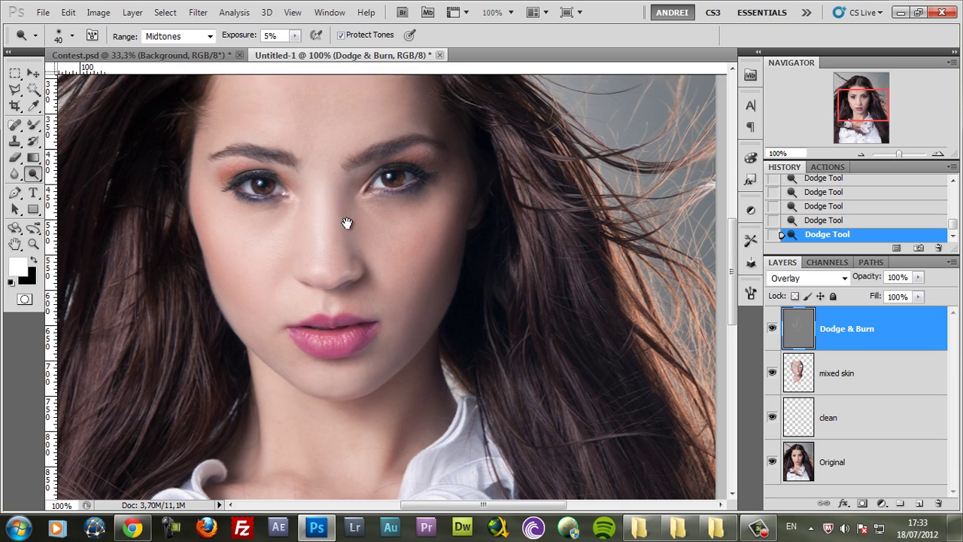
# Step: Undo the last three dodge strokes on the Dodge & Burn layer
pyautogui.moveTo(346, 223); pyautogui.dragTo(355, 299)
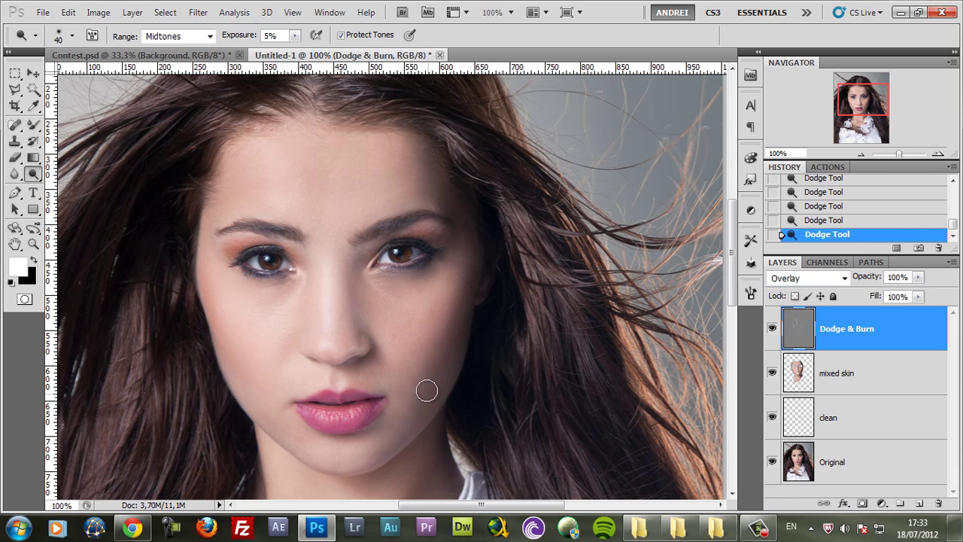
pyautogui.hotkey('ctrl', 'alt', 'z')
pyautogui.hotkey('ctrl', 'alt', 'z')
pyautogui.hotkey('ctrl', 'alt', 'z')
# Step: Set the Dodge Tool to 23 px and 4% exposure, brighten the reddish patch on the shaded cheek and compare the result
pyautogui.scroll(1, 443, 367)
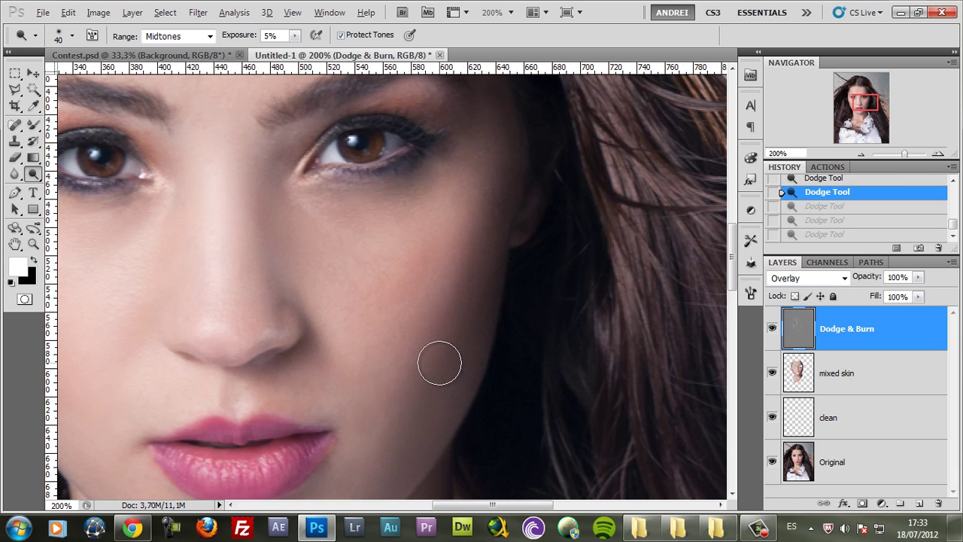
pyautogui.rightClick(461, 311)
pyautogui.click(490, 344)
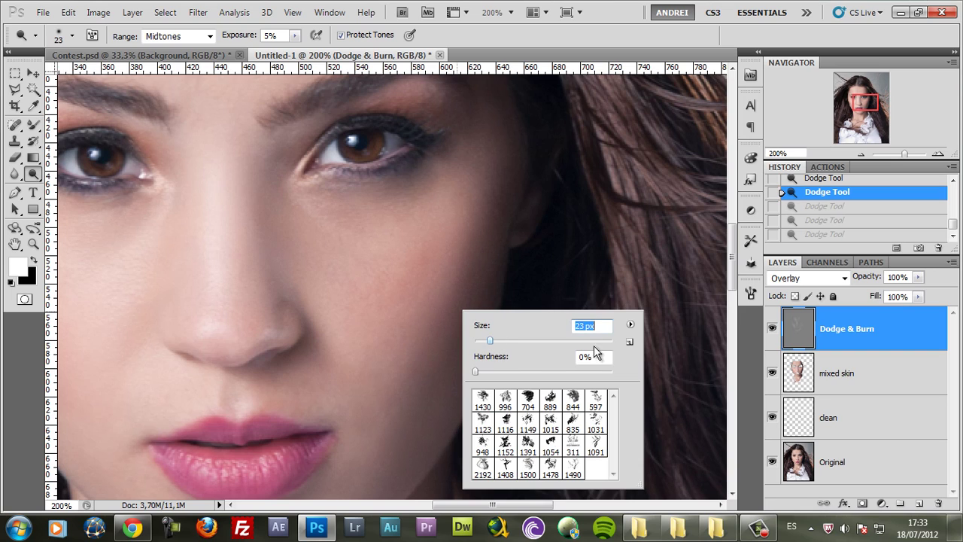
pyautogui.click(793, 331)
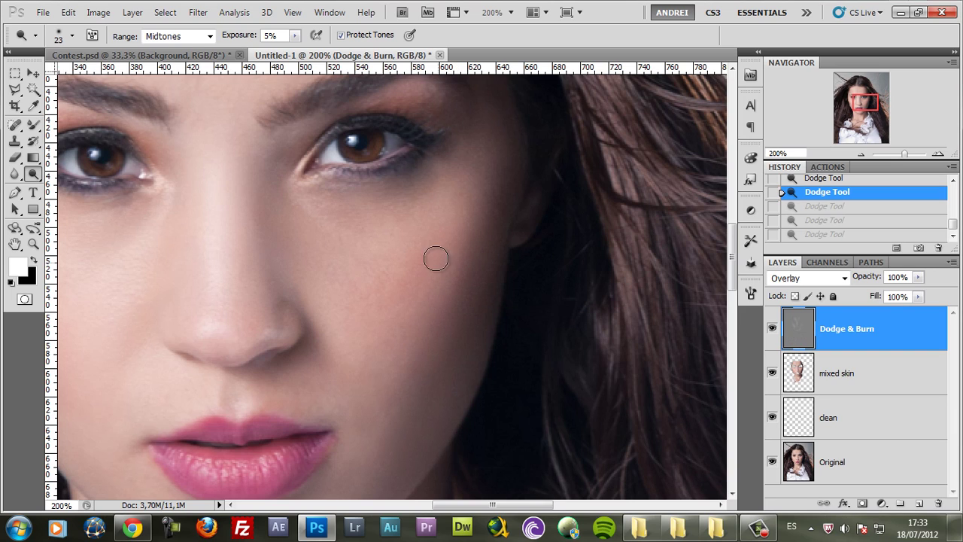
pyautogui.click(284, 35)
pyautogui.press('Down')
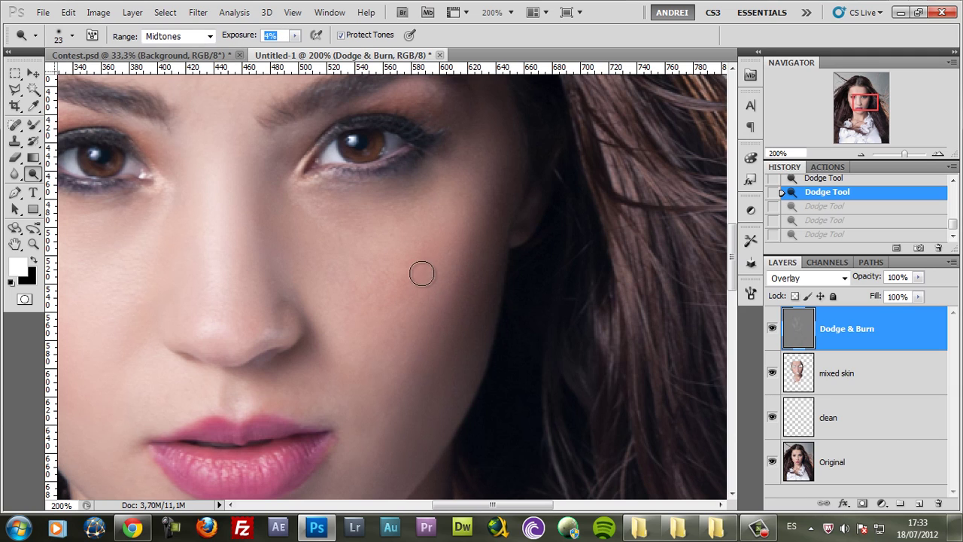
pyautogui.moveTo(420, 257); pyautogui.dragTo(410, 291)
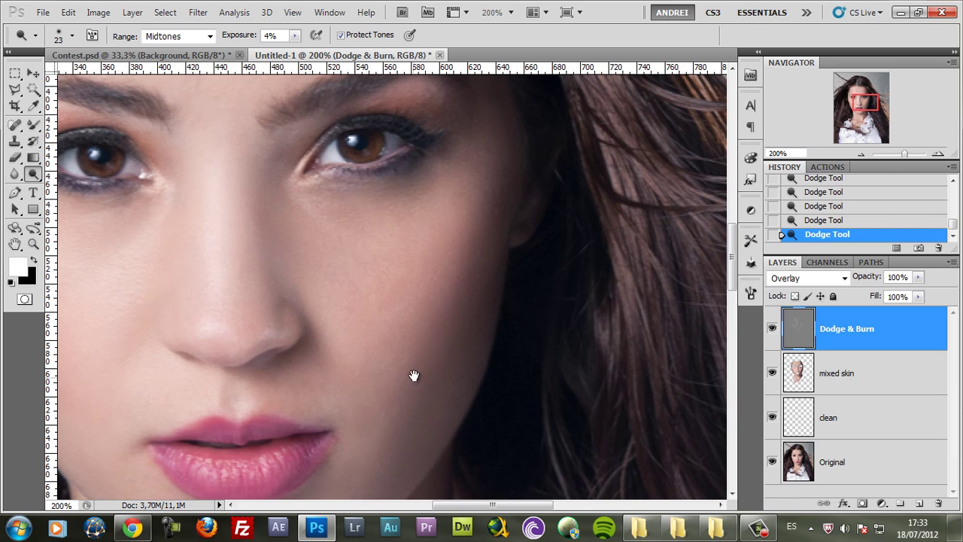
pyautogui.moveTo(413, 378); pyautogui.dragTo(454, 292)
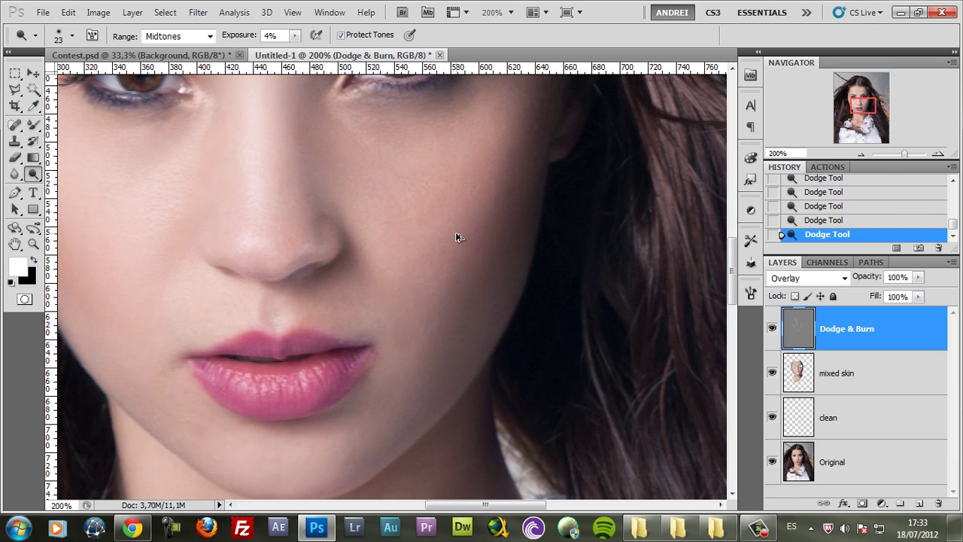
pyautogui.hotkey('ctrl', 'z')
pyautogui.hotkey('ctrl', 'z')
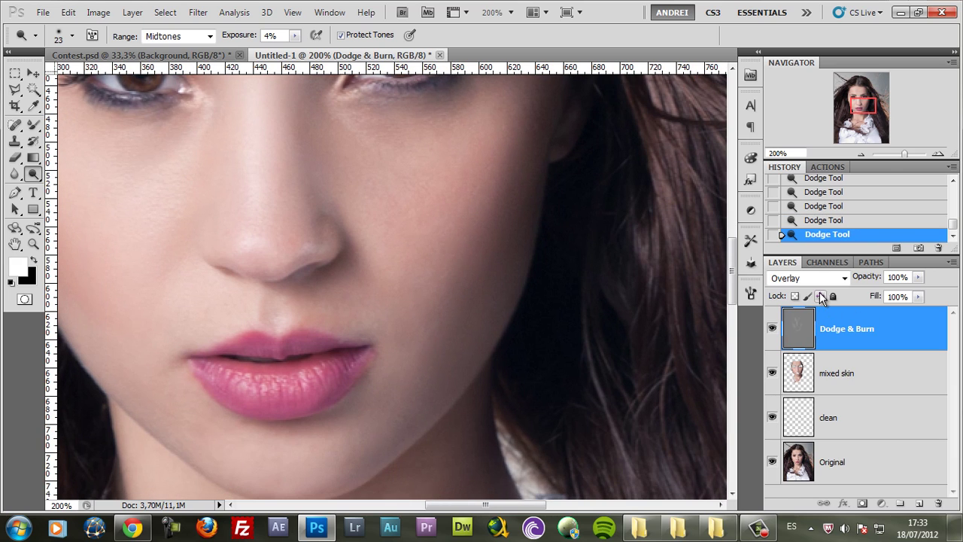
# Step: Lock the position of the Dodge & Burn layer and compare the portrait with that layer hidden
pyautogui.click(821, 296)
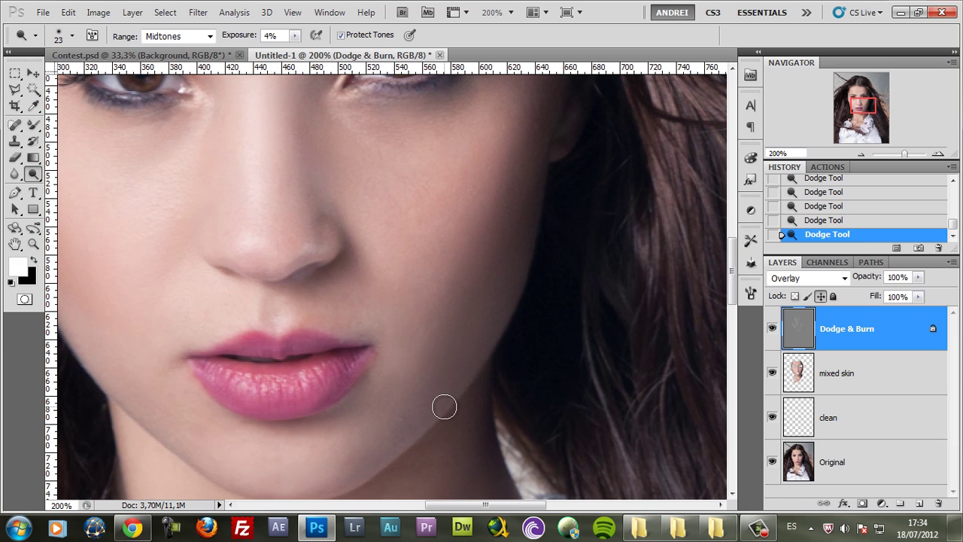
pyautogui.scroll(-1, 495, 403)
pyautogui.scroll(1, 456, 366)
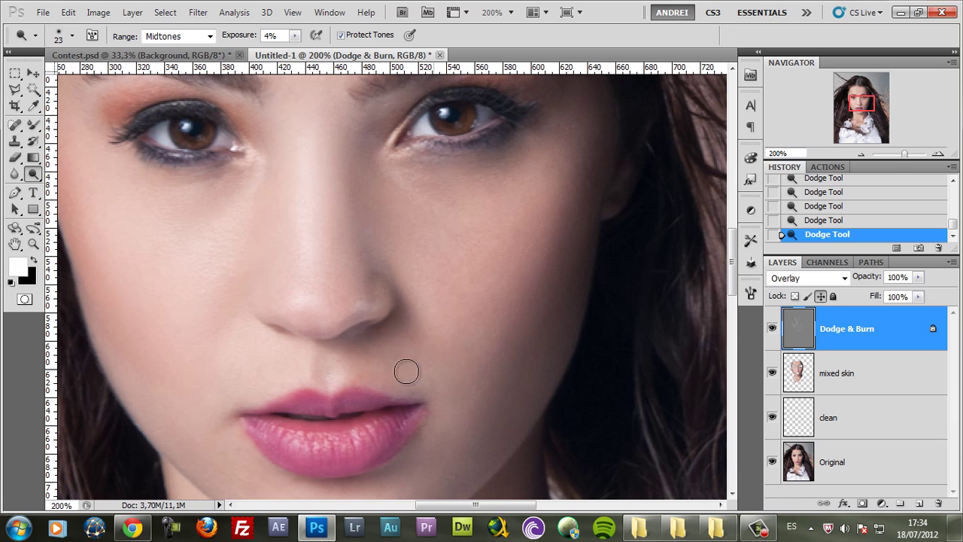
pyautogui.scroll(-1, 500, 376)
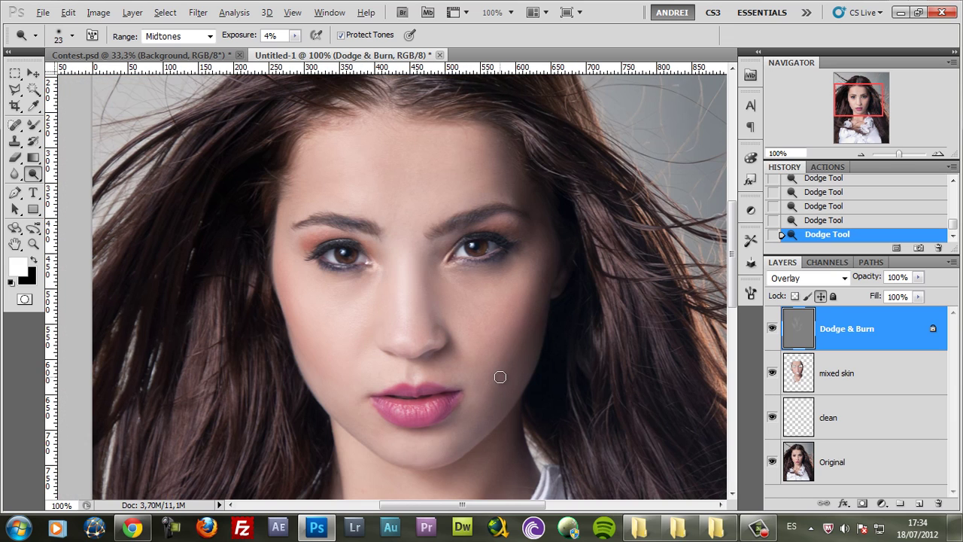
pyautogui.click(772, 330)
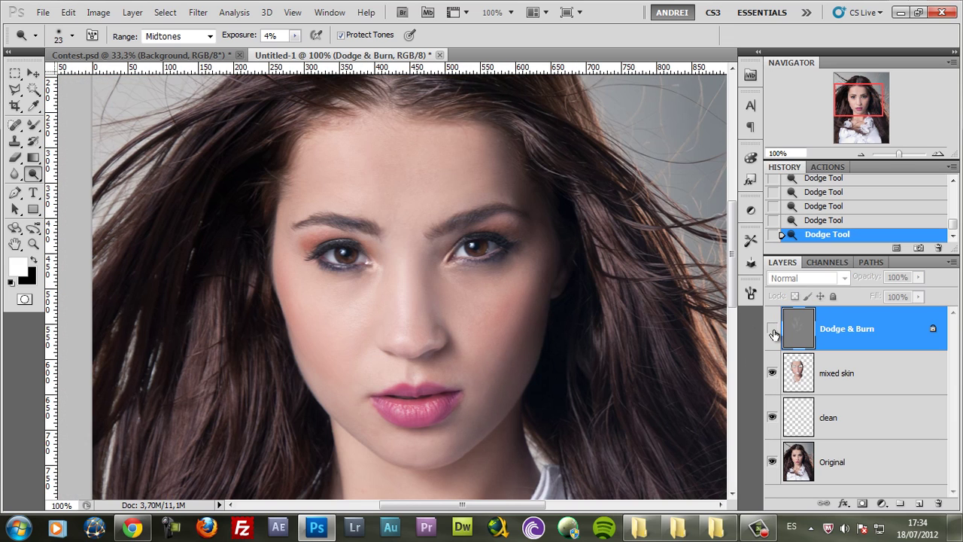
# Step: Enlarge the Dodge Tool brush to 53 px
pyautogui.rightClick(465, 266)
pyautogui.moveTo(479, 262); pyautogui.dragTo(485, 262)
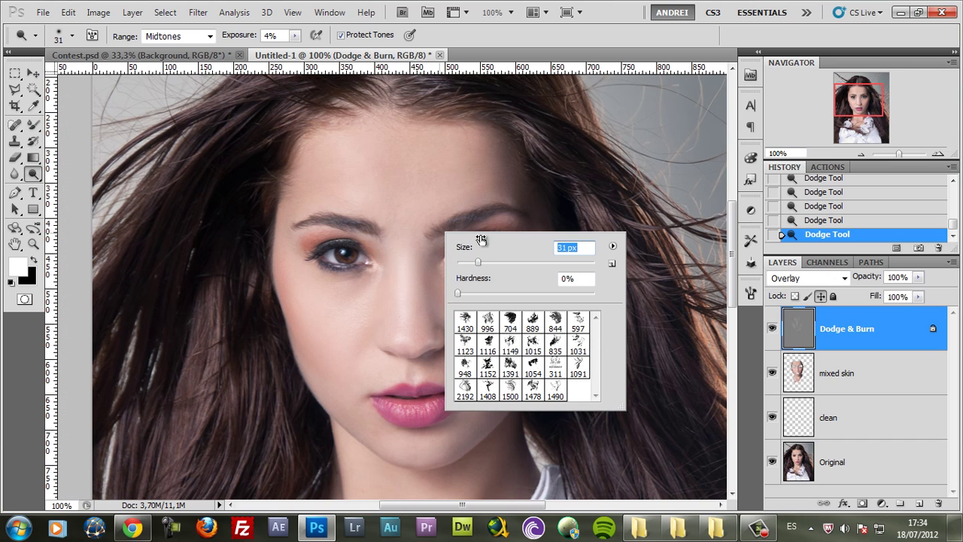
pyautogui.press('Return')
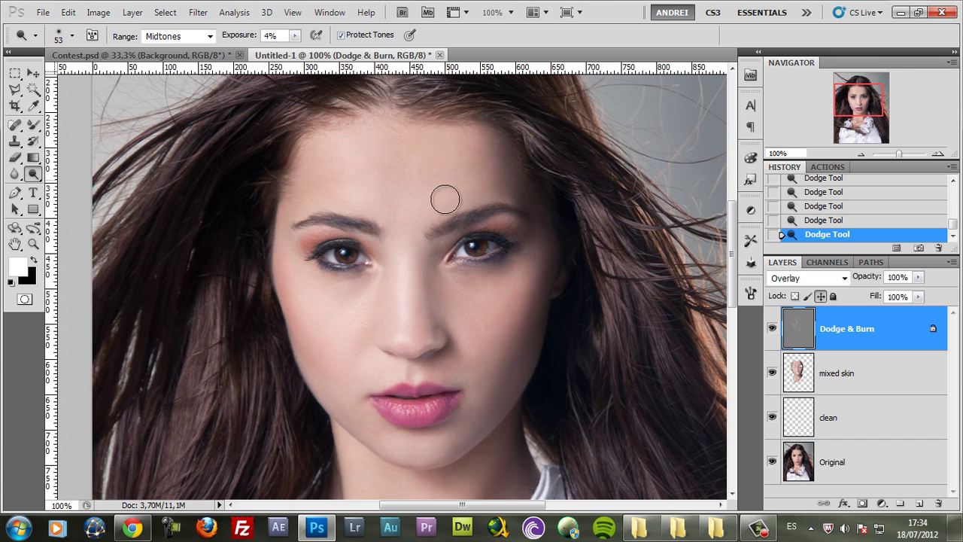
# Step: Set the Dodge Tool to 3 px and 51% exposure and brighten the lower lid rim and inner corner of the shaded eye
pyautogui.scroll(4, 523, 292)
pyautogui.rightClick(584, 272)
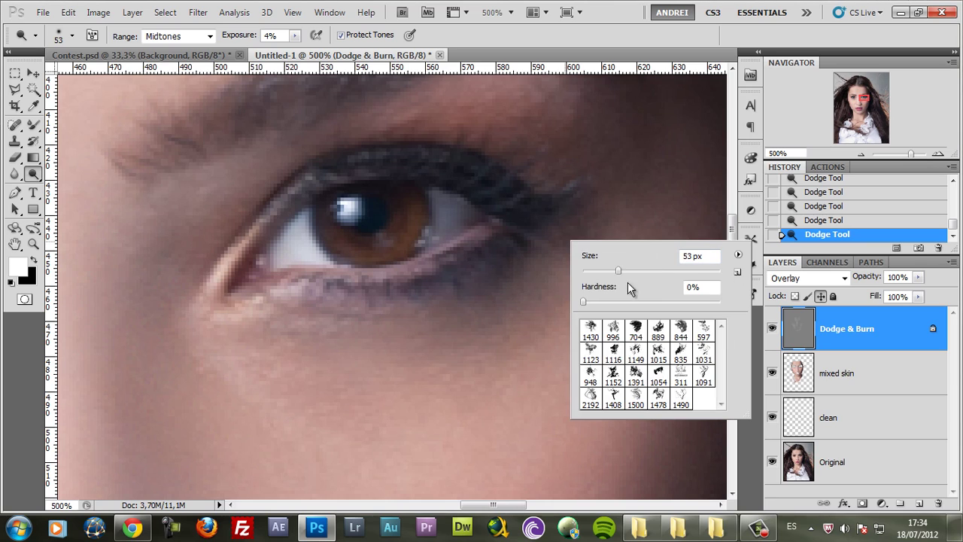
pyautogui.moveTo(629, 277); pyautogui.dragTo(586, 271)
pyautogui.click(296, 42)
pyautogui.click(329, 51)
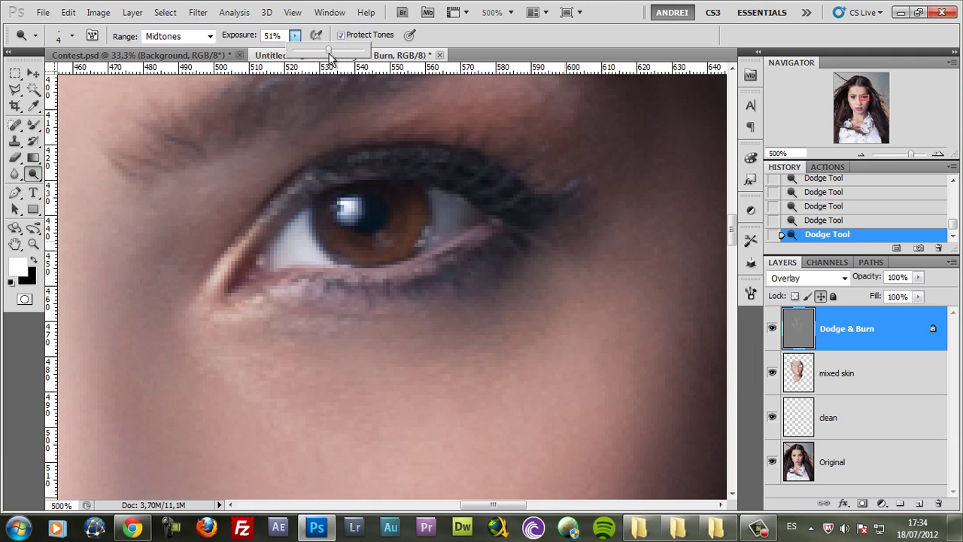
pyautogui.rightClick(468, 241)
pyautogui.click(606, 254)
pyautogui.write('3')
pyautogui.press('Return')
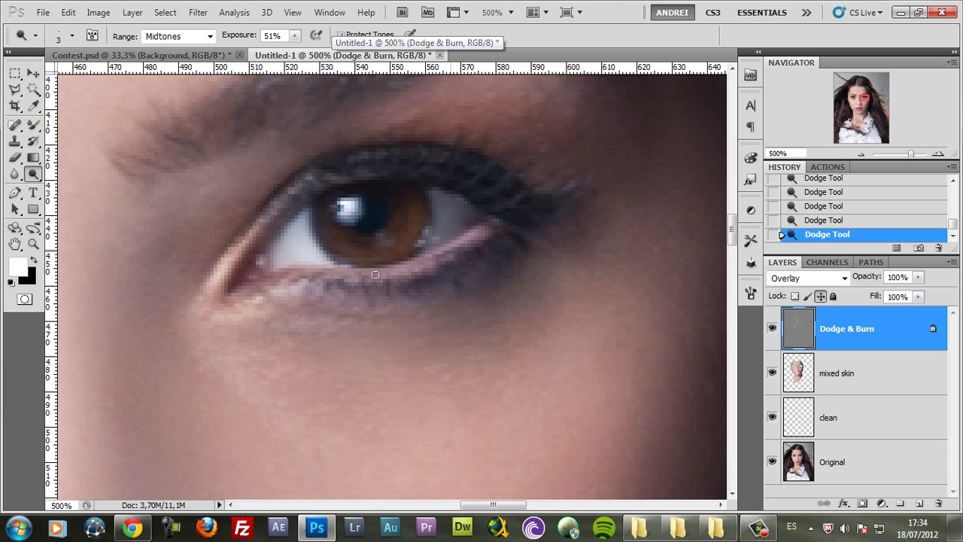
pyautogui.moveTo(319, 272); pyautogui.dragTo(264, 279)
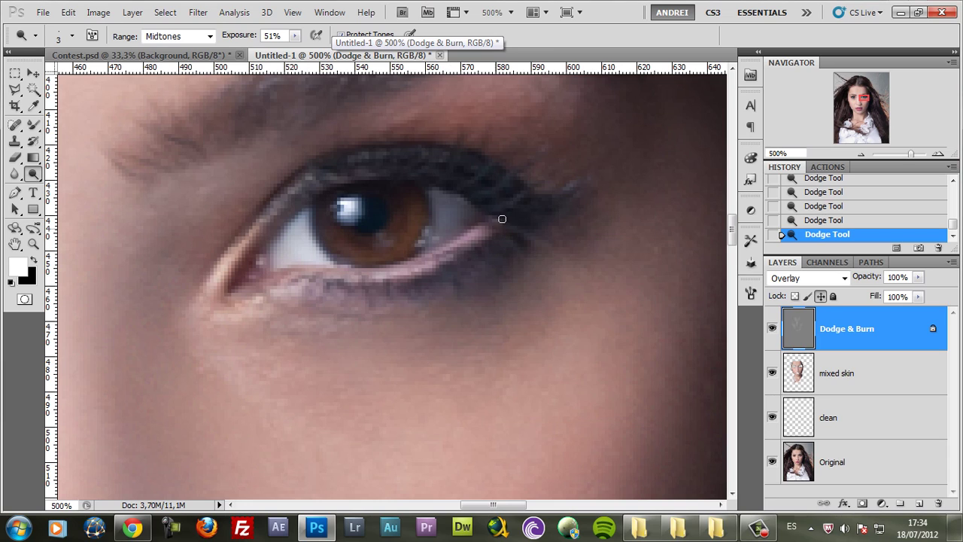
pyautogui.moveTo(421, 264)
pyautogui.mouseDown()
pyautogui.moveTo(474, 230)
pyautogui.moveTo(301, 277)
pyautogui.mouseUp()
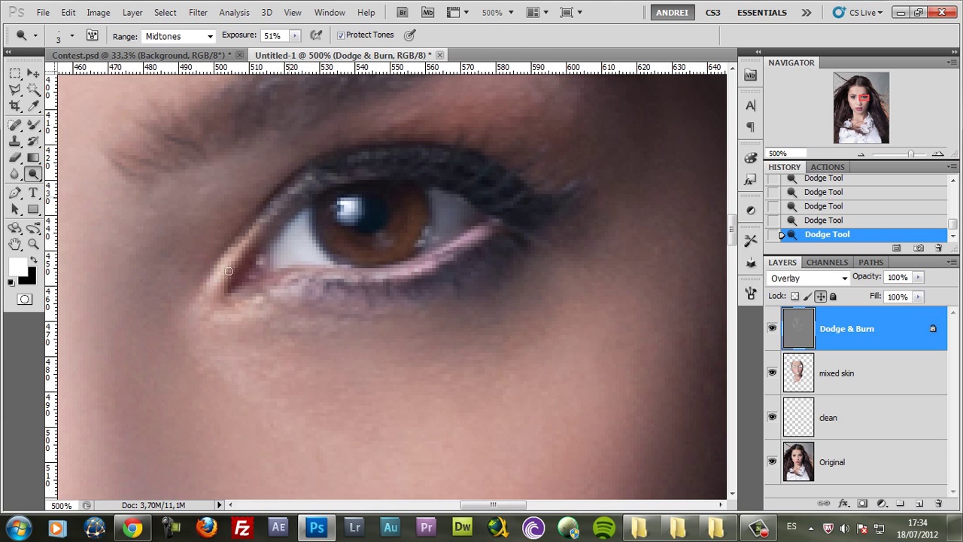
pyautogui.moveTo(228, 270)
pyautogui.mouseDown()
pyautogui.moveTo(314, 182)
pyautogui.moveTo(349, 167)
pyautogui.moveTo(454, 164)
pyautogui.moveTo(405, 151)
pyautogui.moveTo(482, 195)
pyautogui.moveTo(372, 162)
pyautogui.moveTo(432, 164)
pyautogui.moveTo(319, 186)
pyautogui.moveTo(355, 171)
pyautogui.moveTo(262, 233)
pyautogui.moveTo(256, 290)
pyautogui.mouseUp()
pyautogui.moveTo(450, 248)
pyautogui.mouseDown()
pyautogui.moveTo(409, 275)
pyautogui.moveTo(352, 289)
pyautogui.moveTo(384, 281)
pyautogui.moveTo(289, 272)
pyautogui.moveTo(247, 301)
pyautogui.mouseUp()
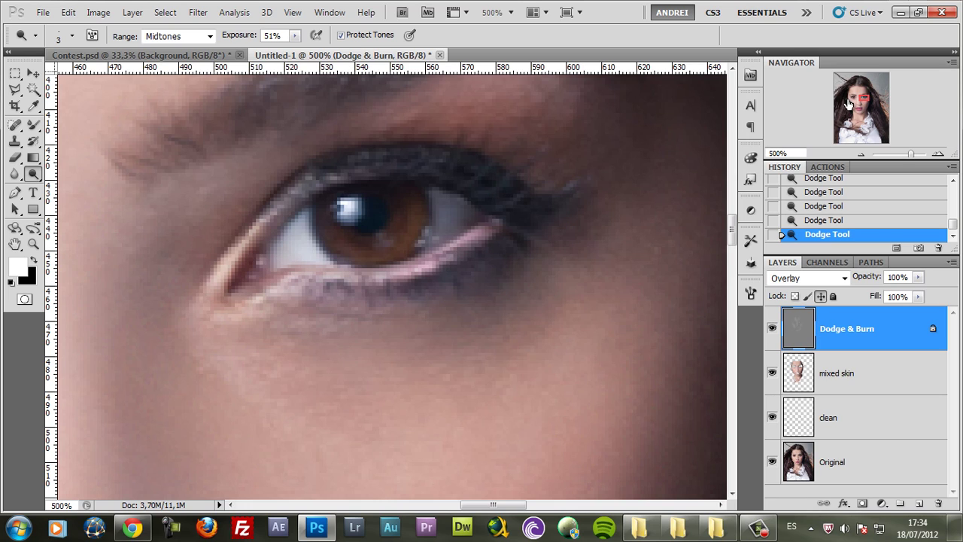
# Step: Brighten the lower lid rim and the upper eyelid highlights of the eye on the lit side of the face
pyautogui.moveTo(849, 103); pyautogui.dragTo(838, 103)
pyautogui.moveTo(623, 301)
pyautogui.mouseDown()
pyautogui.moveTo(389, 344)
pyautogui.moveTo(287, 310)
pyautogui.mouseUp()
pyautogui.moveTo(355, 338)
pyautogui.mouseDown()
pyautogui.moveTo(456, 326)
pyautogui.moveTo(395, 339)
pyautogui.moveTo(309, 317)
pyautogui.mouseUp()
pyautogui.moveTo(361, 331); pyautogui.dragTo(295, 307)
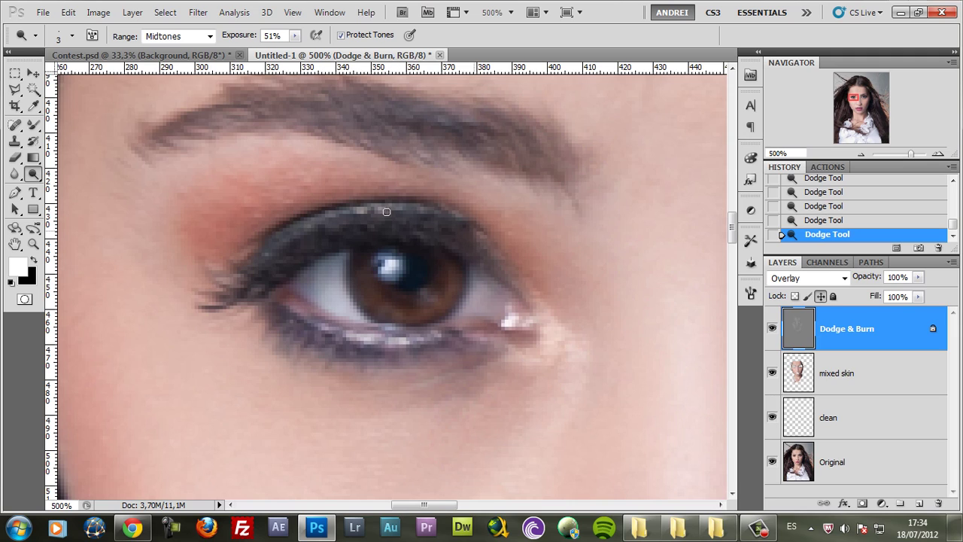
pyautogui.moveTo(386, 212)
pyautogui.mouseDown()
pyautogui.moveTo(261, 231)
pyautogui.moveTo(375, 207)
pyautogui.moveTo(286, 236)
pyautogui.moveTo(255, 258)
pyautogui.moveTo(389, 223)
pyautogui.moveTo(340, 219)
pyautogui.moveTo(417, 206)
pyautogui.mouseUp()
pyautogui.moveTo(467, 234)
pyautogui.mouseDown()
pyautogui.moveTo(318, 222)
pyautogui.moveTo(259, 257)
pyautogui.moveTo(316, 244)
pyautogui.moveTo(394, 286)
pyautogui.mouseUp()
# Step: Compare the whole face with the Dodge & Burn layer hidden and shown
pyautogui.scroll(-4, 394, 286)
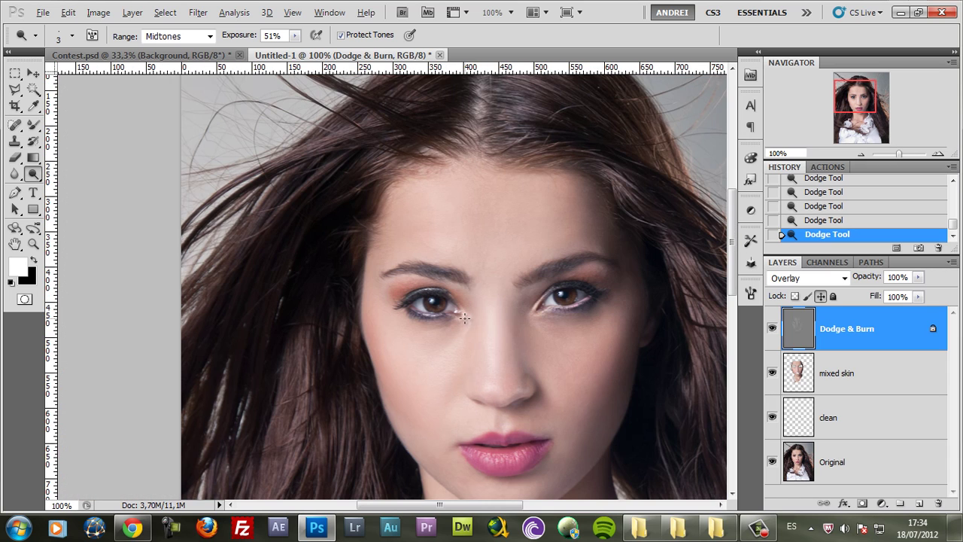
pyautogui.moveTo(559, 383); pyautogui.dragTo(398, 331)
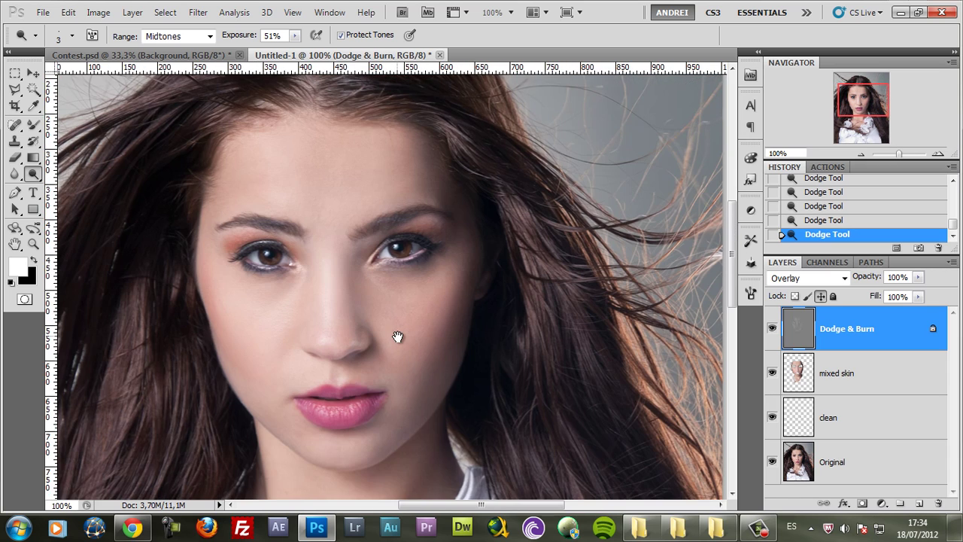
pyautogui.click(772, 331)
pyautogui.click(772, 331)
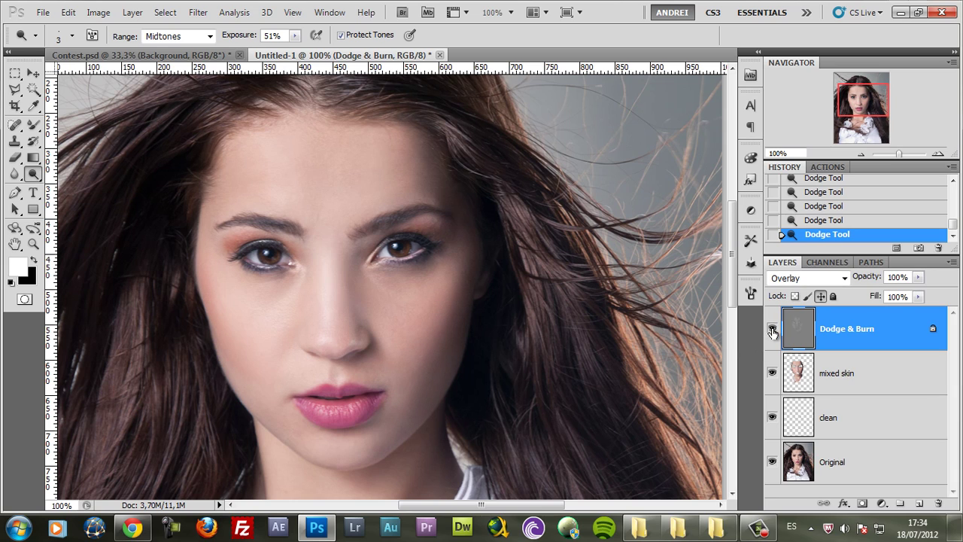
pyautogui.click(772, 331)
pyautogui.click(772, 331)
# Step: Brighten the brown irises of both eyes around the pupils with the 3 px Dodge Tool
pyautogui.scroll(1, 269, 270)
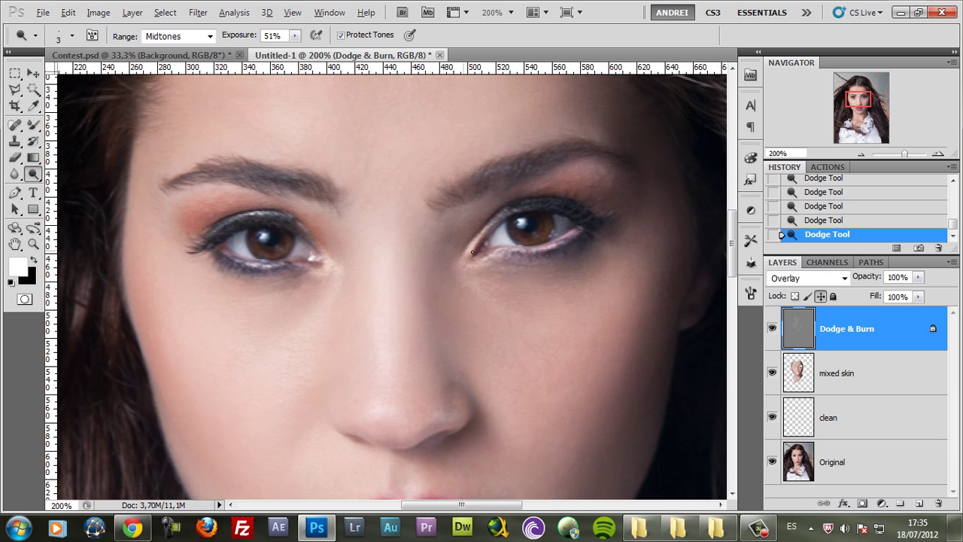
pyautogui.scroll(4, 472, 252)
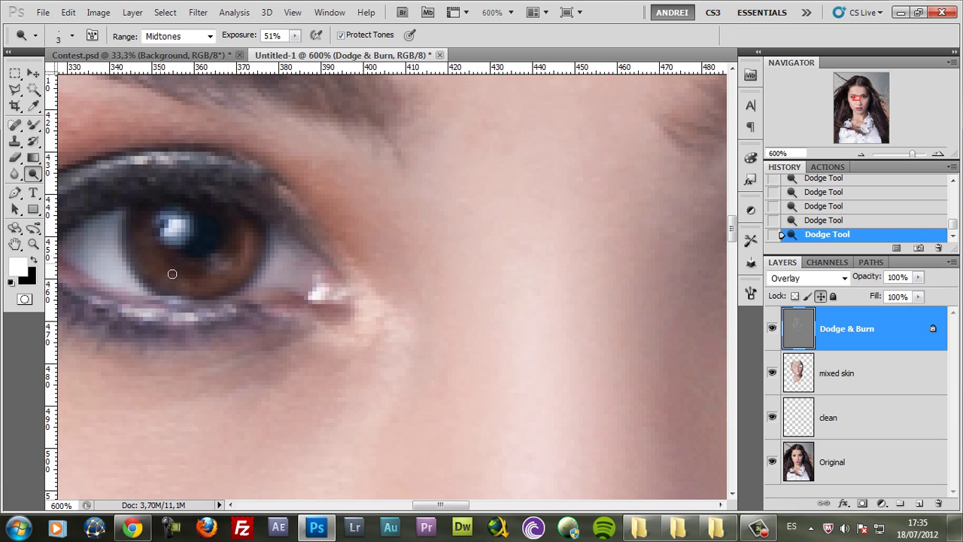
pyautogui.moveTo(172, 273)
pyautogui.mouseDown()
pyautogui.moveTo(242, 256)
pyautogui.moveTo(209, 280)
pyautogui.moveTo(190, 279)
pyautogui.mouseUp()
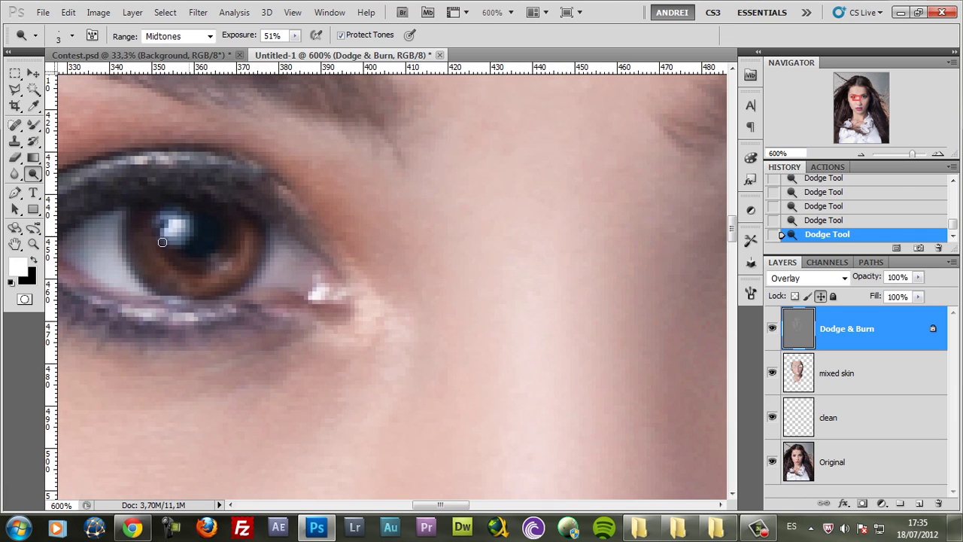
pyautogui.hscroll(6, 334, 260)
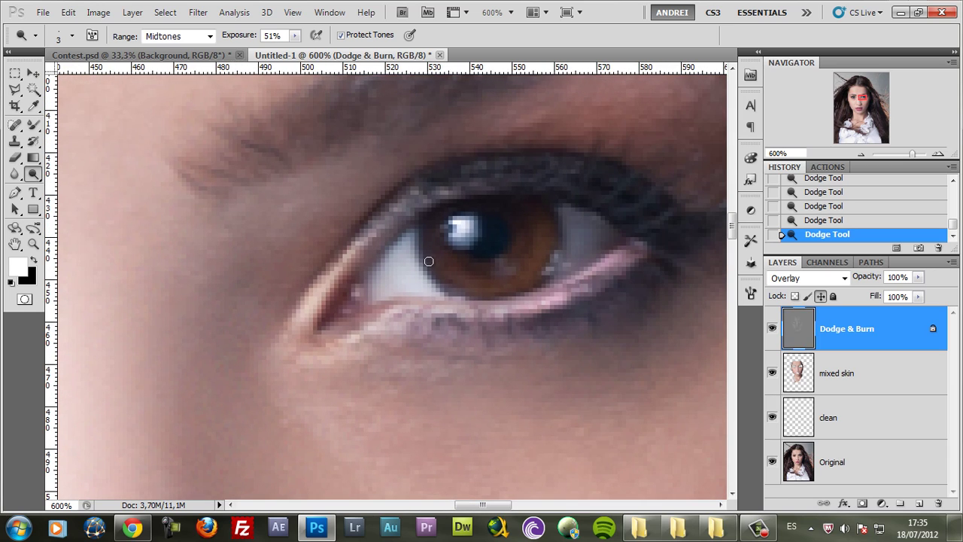
pyautogui.moveTo(492, 260)
pyautogui.mouseDown()
pyautogui.moveTo(501, 269)
pyautogui.moveTo(533, 229)
pyautogui.mouseUp()
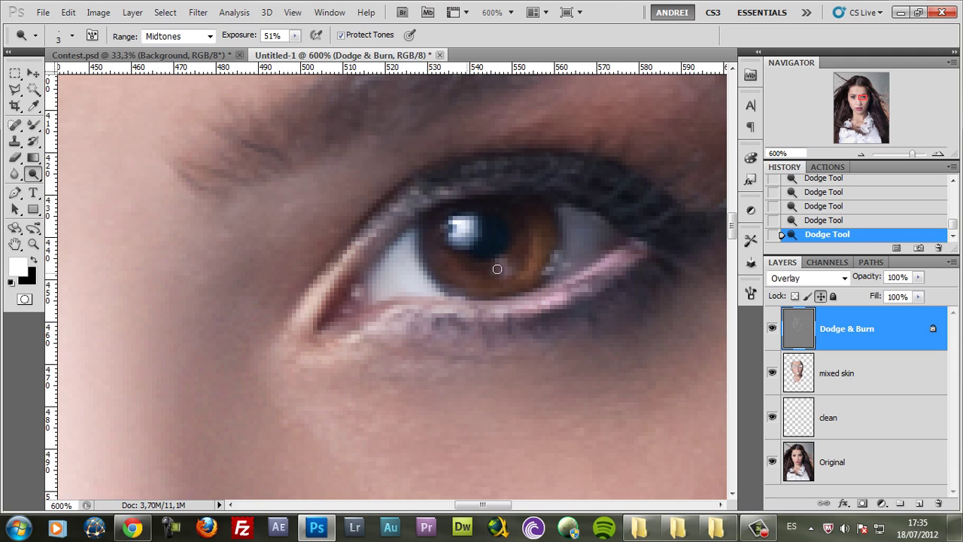
pyautogui.moveTo(463, 269); pyautogui.dragTo(531, 222)
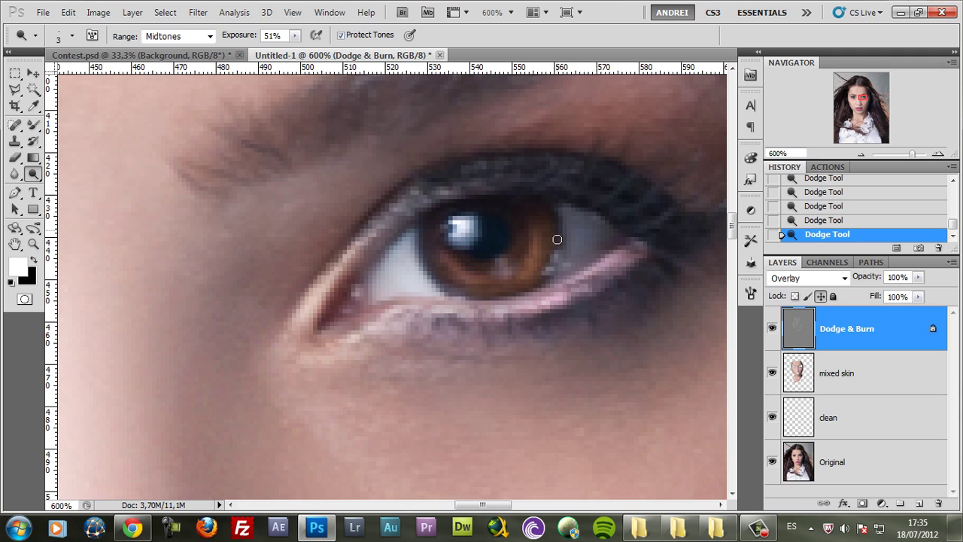
# Step: Darken the outer rims of the irises in both eyes with small Burn strokes at 51% exposure on the Dodge & Burn layer
pyautogui.moveTo(461, 292); pyautogui.dragTo(414, 240)
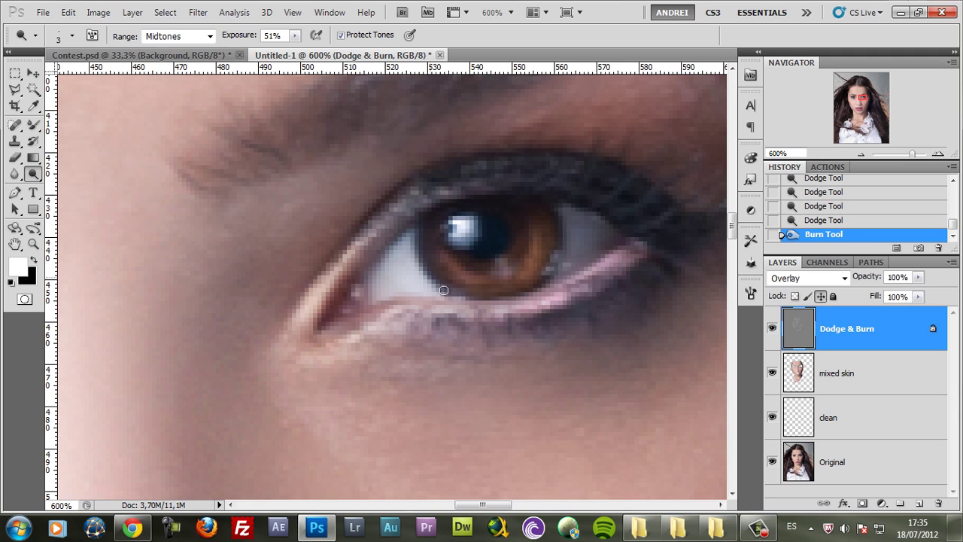
pyautogui.moveTo(444, 290)
pyautogui.mouseDown()
pyautogui.moveTo(513, 297)
pyautogui.moveTo(537, 279)
pyautogui.moveTo(542, 221)
pyautogui.moveTo(559, 216)
pyautogui.moveTo(553, 252)
pyautogui.moveTo(546, 207)
pyautogui.moveTo(553, 255)
pyautogui.moveTo(531, 279)
pyautogui.moveTo(495, 288)
pyautogui.moveTo(420, 270)
pyautogui.mouseUp()
pyautogui.hscroll(-10, 565, 279)
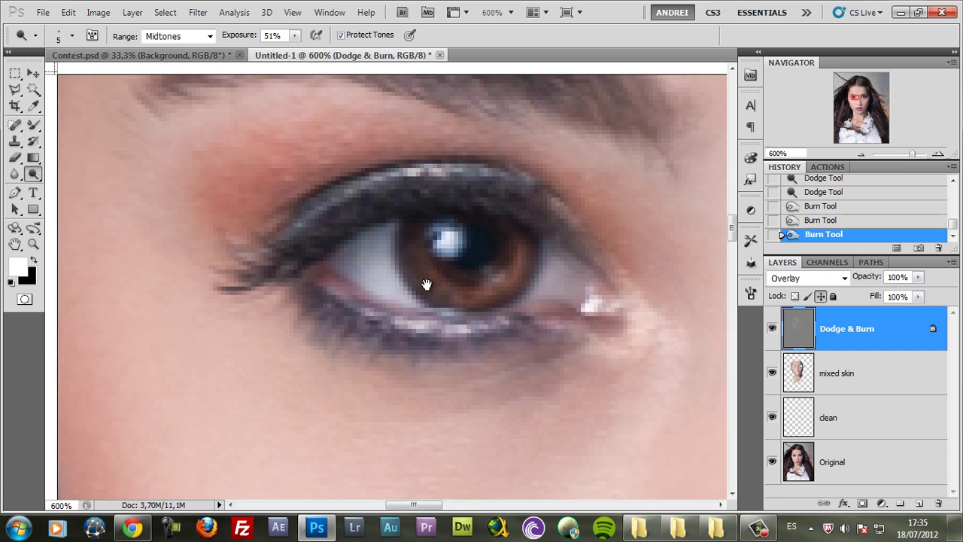
pyautogui.moveTo(425, 284)
pyautogui.mouseDown()
pyautogui.moveTo(529, 295)
pyautogui.moveTo(462, 314)
pyautogui.mouseUp()
pyautogui.hotkey('ctrl', 'r')
pyautogui.moveTo(416, 291); pyautogui.dragTo(474, 318)
# Step: Compare the eyes in the whole face with the Dodge & Burn layer hidden and shown
pyautogui.scroll(-5, 503, 287)
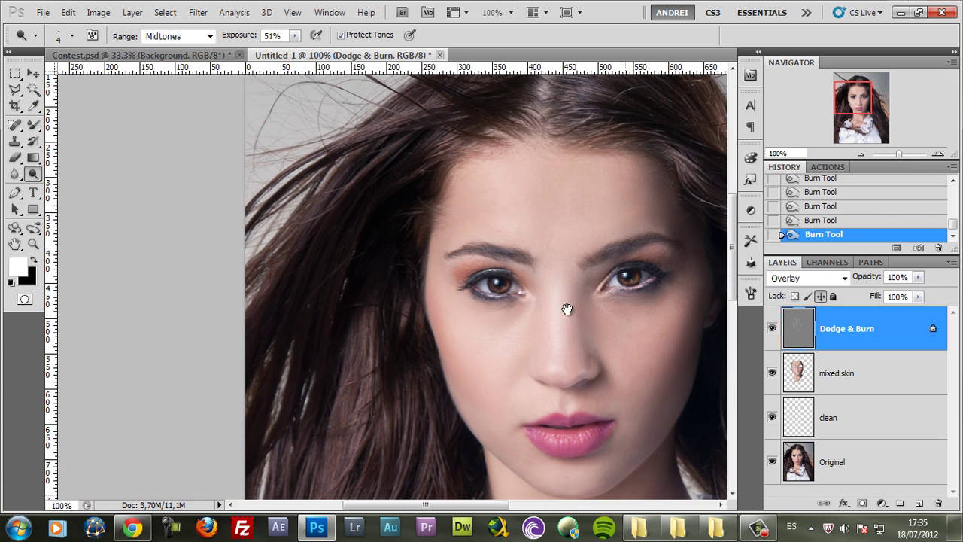
pyautogui.moveTo(567, 308); pyautogui.dragTo(410, 285)
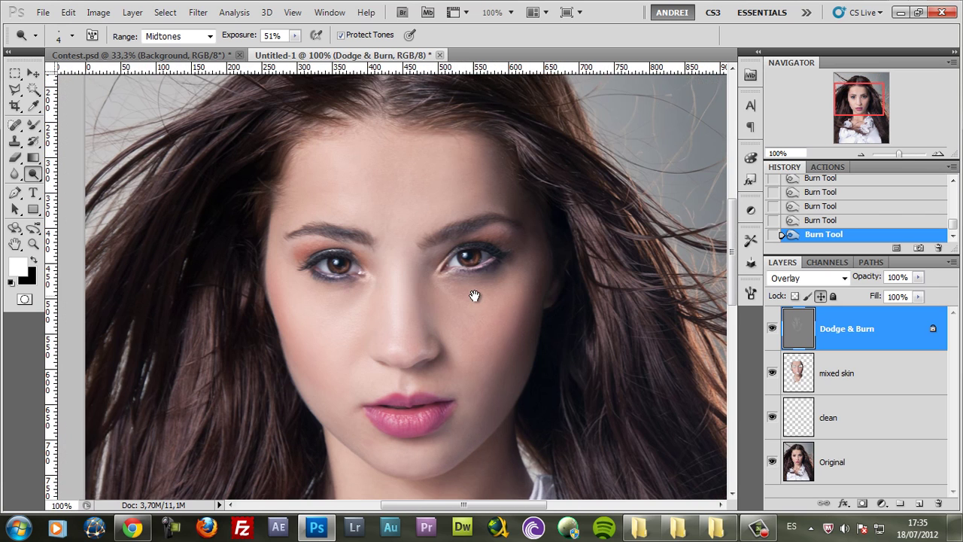
pyautogui.click(772, 328)
pyautogui.click(770, 329)
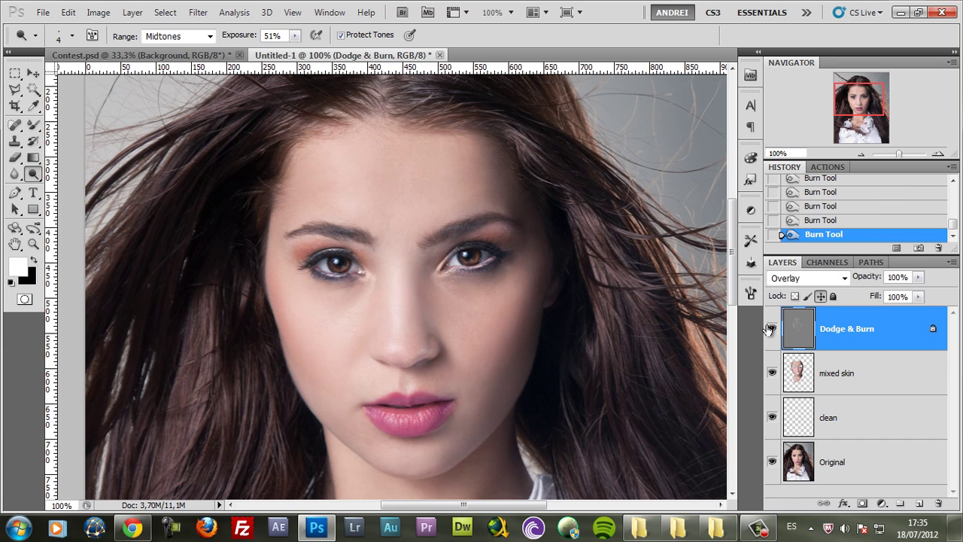
# Step: Refine the irises with a 4 px brush at 51% exposure, brightening the brown areas and darkening around the pupils
pyautogui.scroll(3, 342, 265)
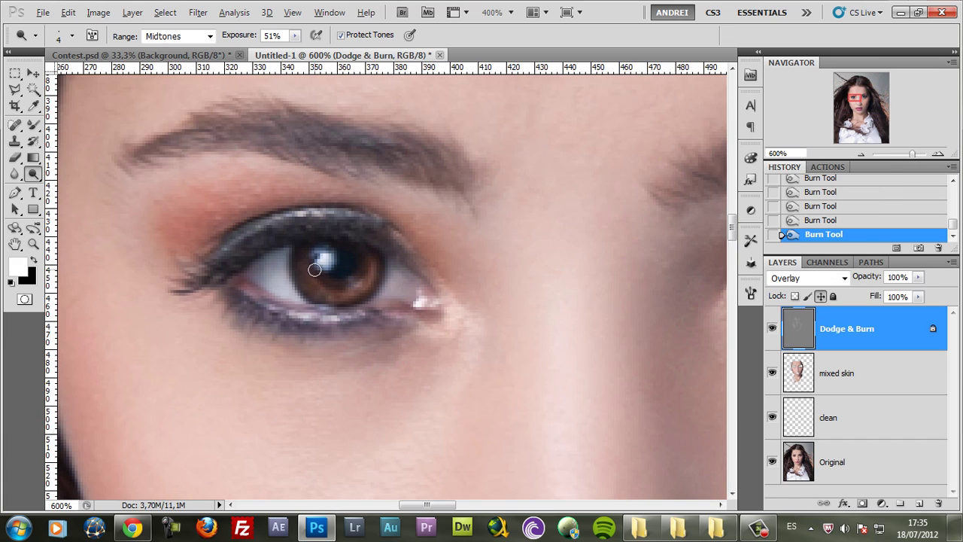
pyautogui.scroll(2, 312, 265)
pyautogui.moveTo(296, 268)
pyautogui.mouseDown()
pyautogui.moveTo(326, 302)
pyautogui.moveTo(317, 297)
pyautogui.moveTo(353, 303)
pyautogui.moveTo(393, 282)
pyautogui.moveTo(328, 304)
pyautogui.moveTo(361, 280)
pyautogui.moveTo(367, 254)
pyautogui.mouseUp()
pyautogui.keyDown('alt'); pyautogui.click(365, 269); pyautogui.keyUp('alt')
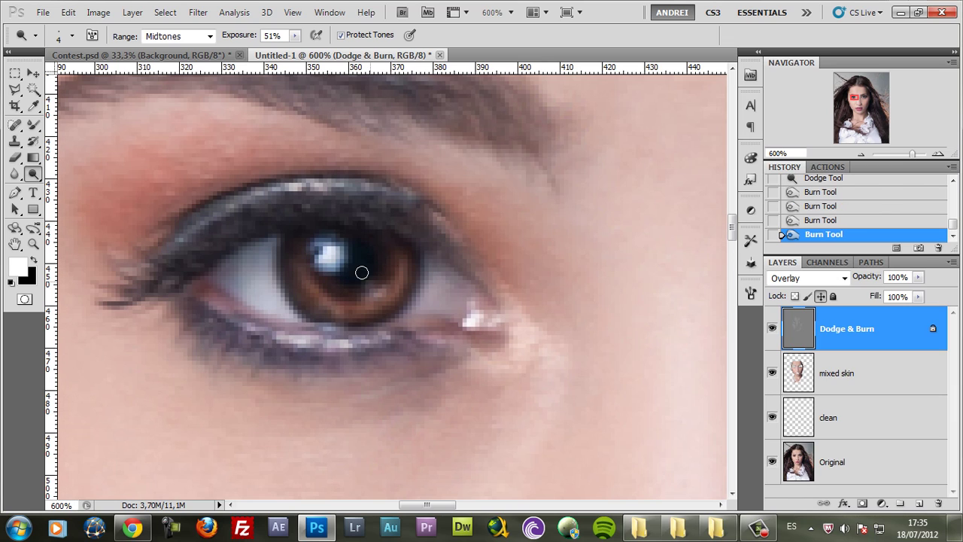
pyautogui.keyDown('alt'); pyautogui.click(361, 271); pyautogui.keyUp('alt')
pyautogui.click(863, 103)
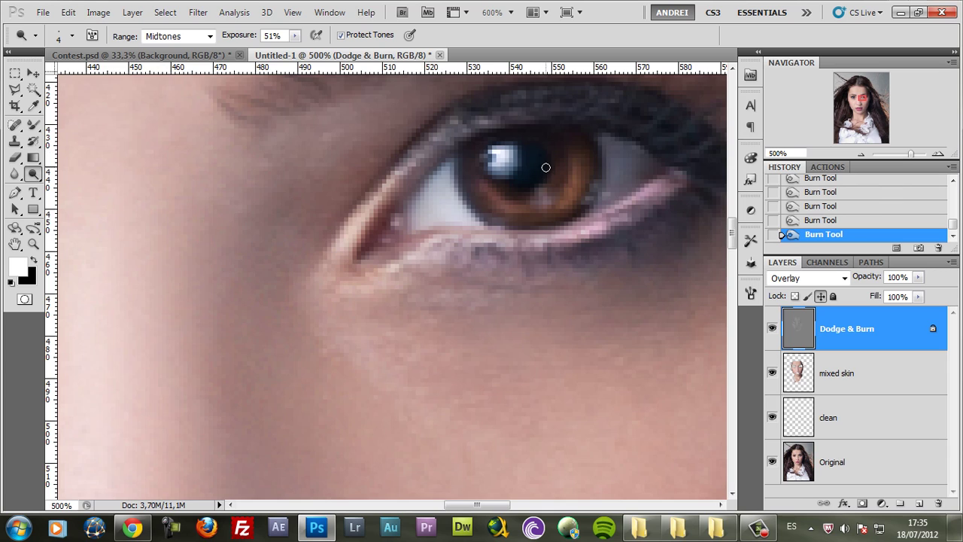
# Step: Check the full face and a close-up of the nose and mouth with the Dodge & Burn layer hidden and shown
pyautogui.scroll(-4, 545, 167)
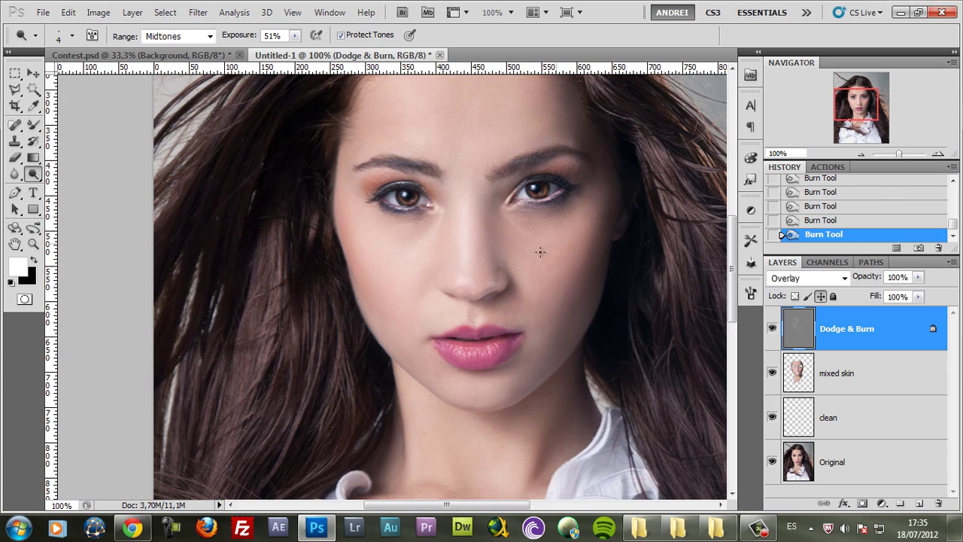
pyautogui.click(775, 327)
pyautogui.click(775, 328)
pyautogui.moveTo(563, 259); pyautogui.dragTo(500, 257)
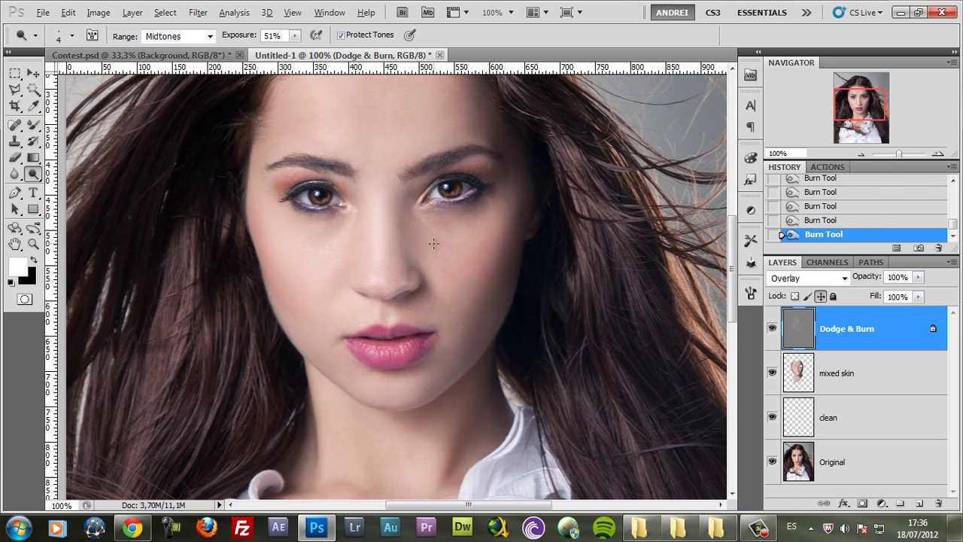
pyautogui.scroll(2, 433, 243)
pyautogui.click(772, 328)
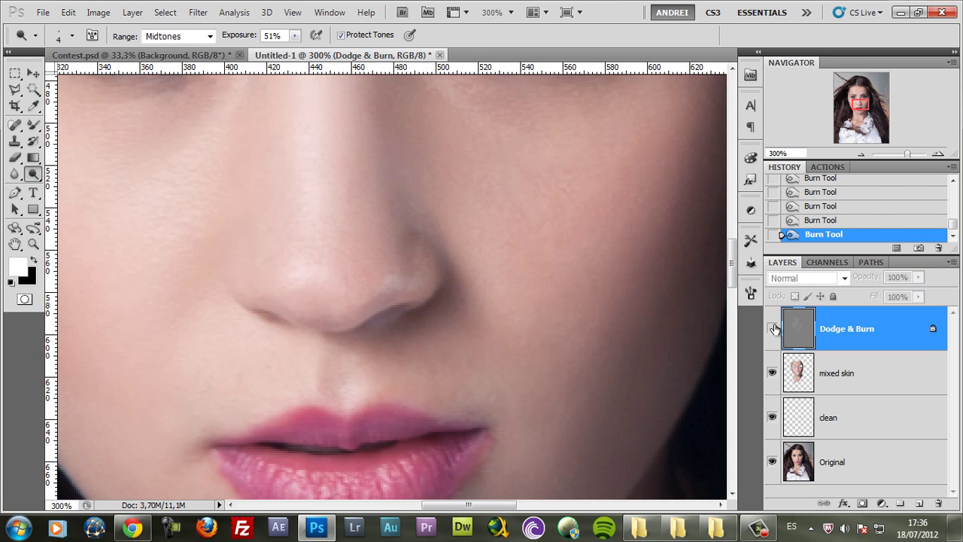
pyautogui.click(772, 328)
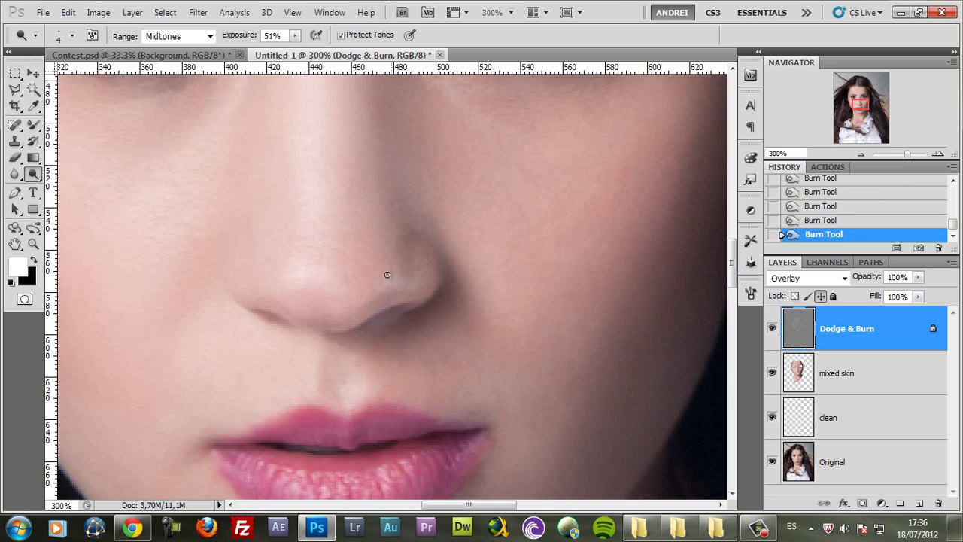
# Step: Set the Dodge exposure to 6%, and darken the bright spot by the shaded nostril with a 10 px Burn Tool at 4%
pyautogui.click(294, 36)
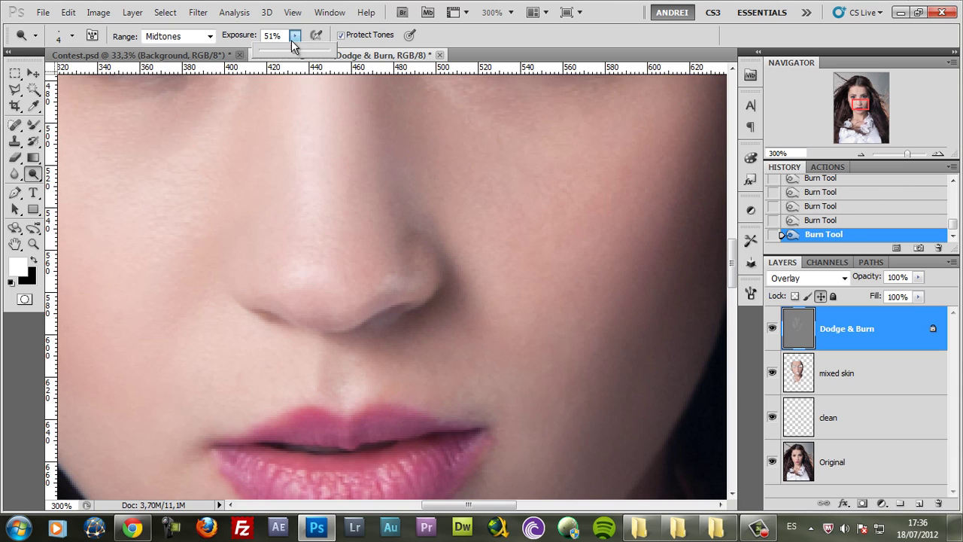
pyautogui.click(252, 38)
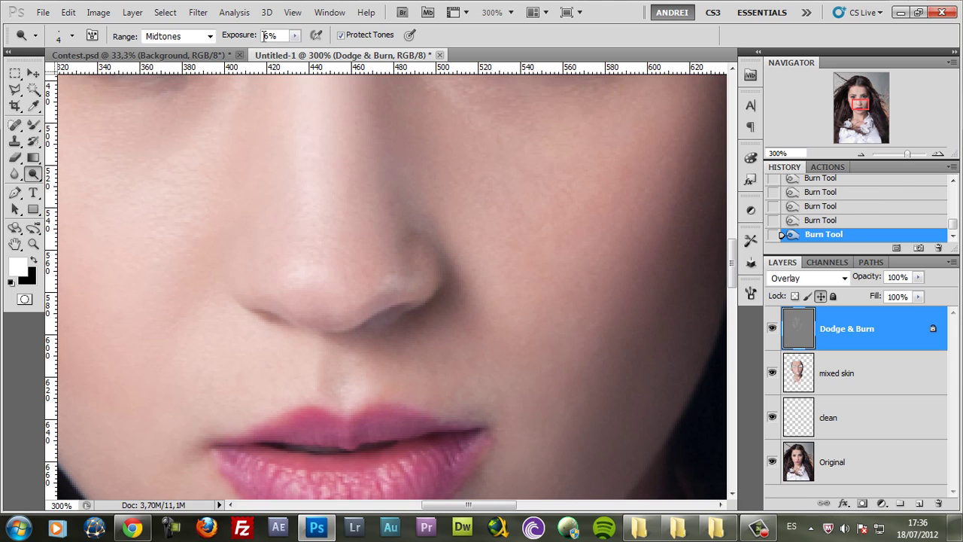
pyautogui.scroll(-1, 346, 176)
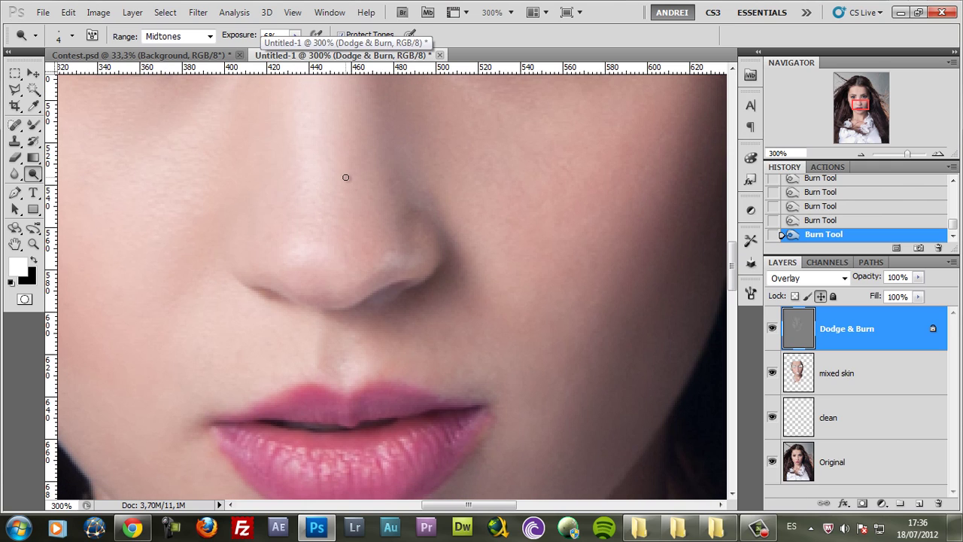
pyautogui.moveTo(33, 174); pyautogui.dragTo(83, 187)
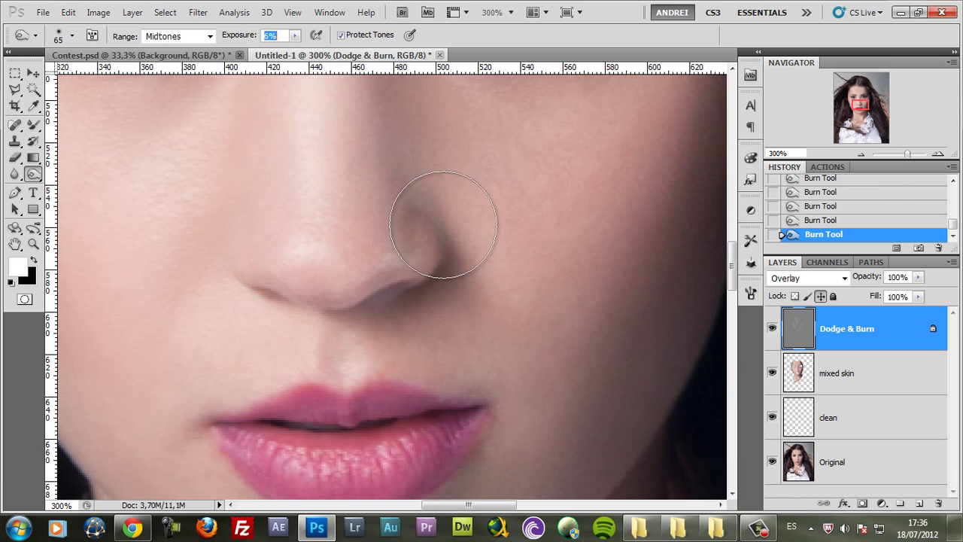
pyautogui.rightClick(577, 222)
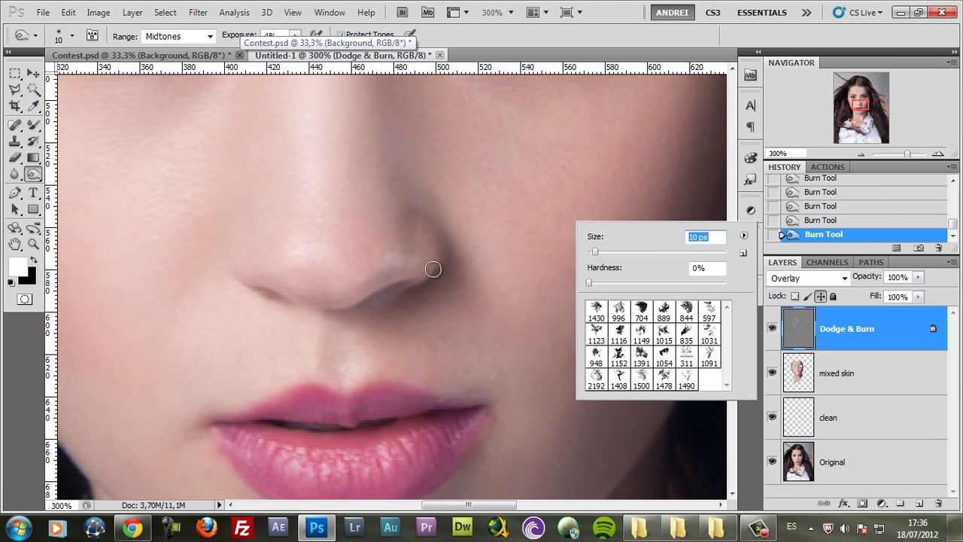
pyautogui.press('Return')
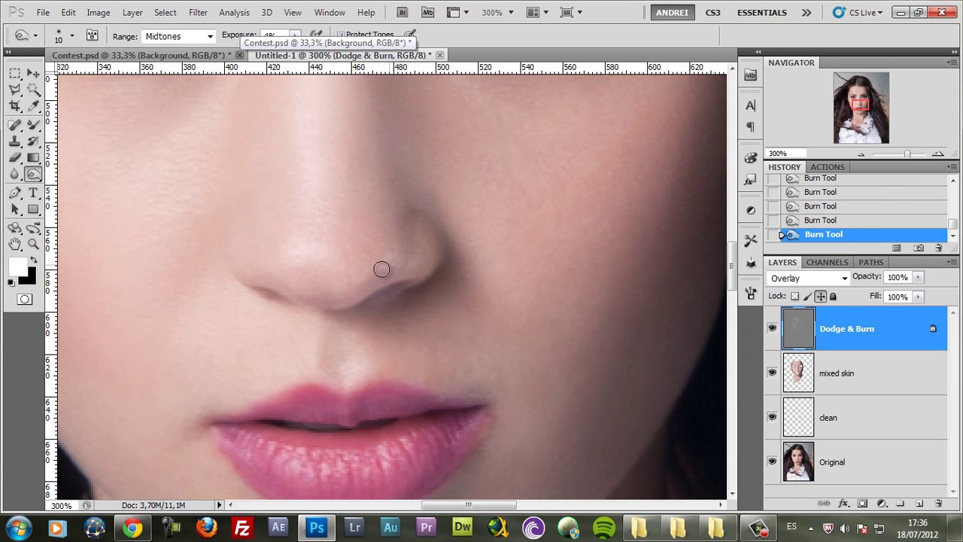
pyautogui.moveTo(397, 261); pyautogui.dragTo(414, 259)
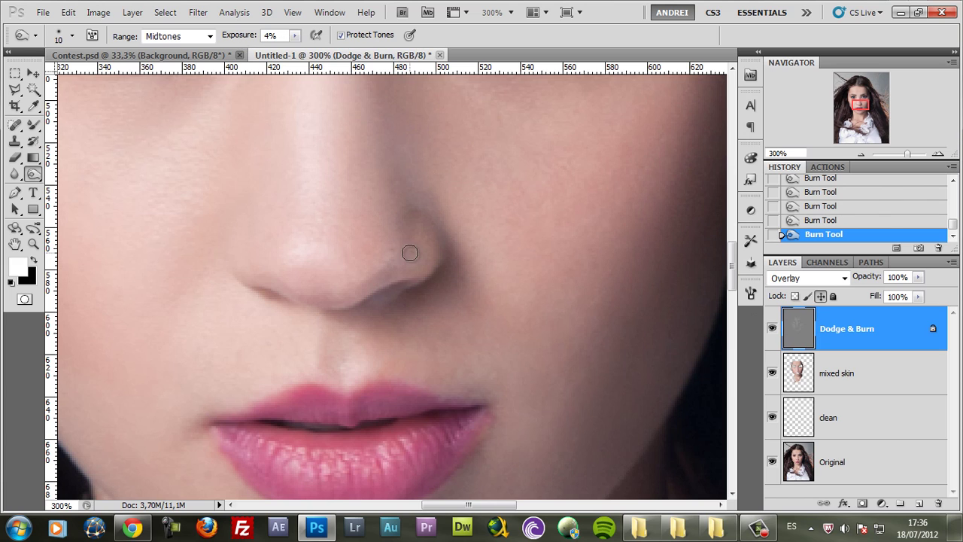
# Step: Examine the nose shading up close and in the full face, toggling the Dodge & Burn layer's visibility
pyautogui.scroll(-2, 510, 265)
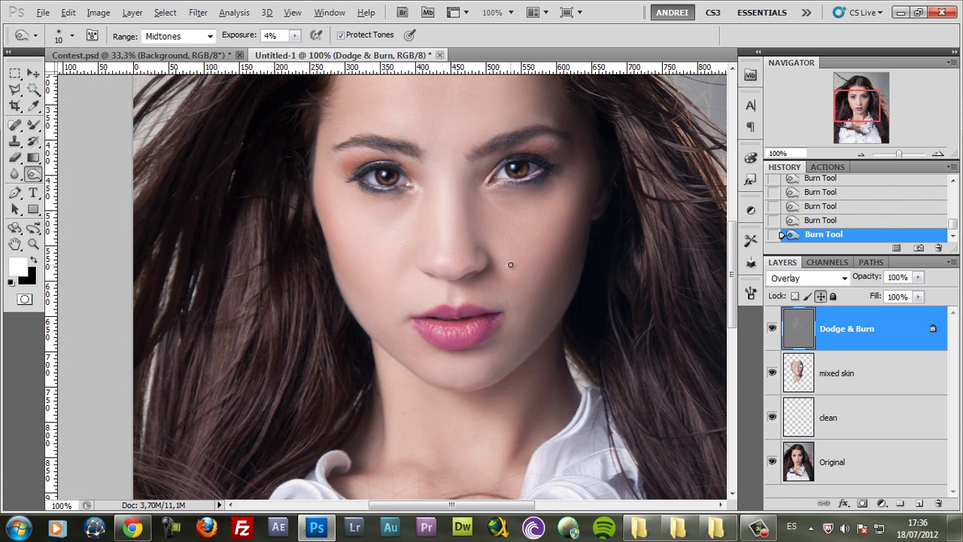
pyautogui.click(772, 328)
pyautogui.click(772, 328)
pyautogui.scroll(2, 534, 284)
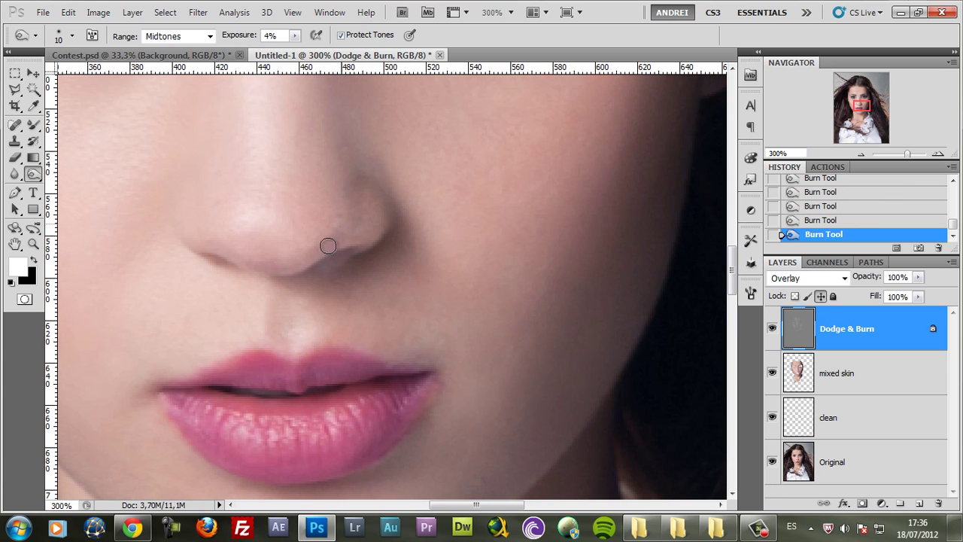
pyautogui.scroll(-3, 466, 246)
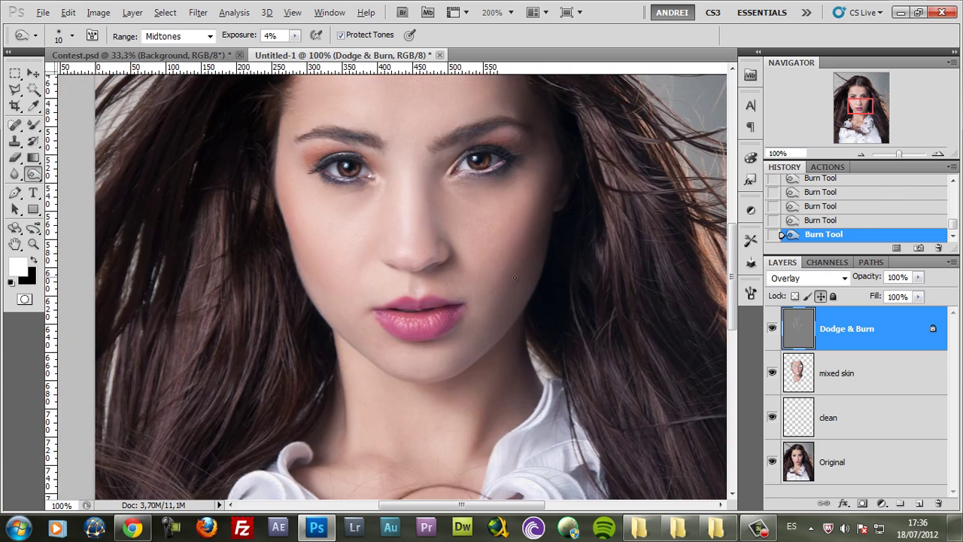
pyautogui.scroll(1, 545, 288)
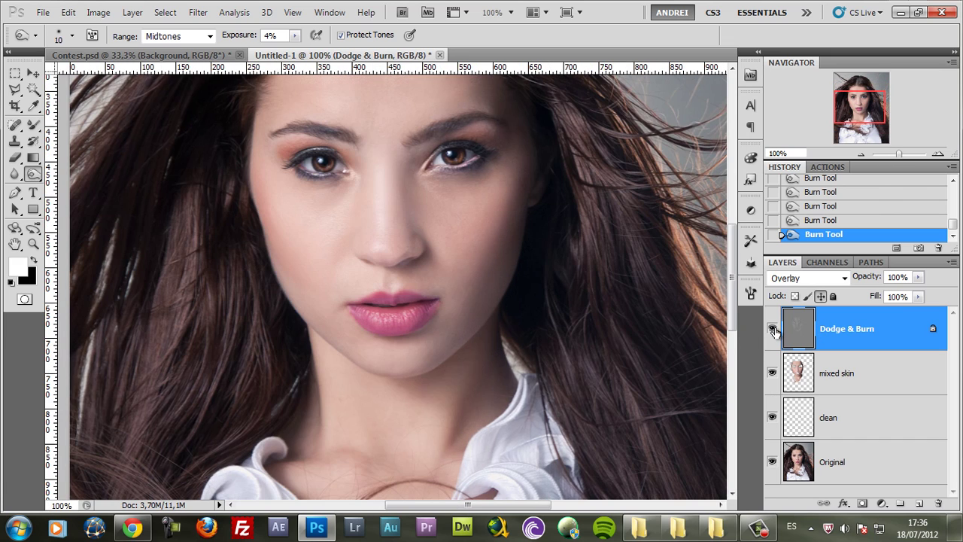
pyautogui.click(772, 331)
pyautogui.click(772, 331)
# Step: Lighten the shadow between the nose tip and the shaded nostril with a 7 px Dodge Tool at 6% exposure
pyautogui.scroll(1, 432, 265)
pyautogui.scroll(1, 369, 250)
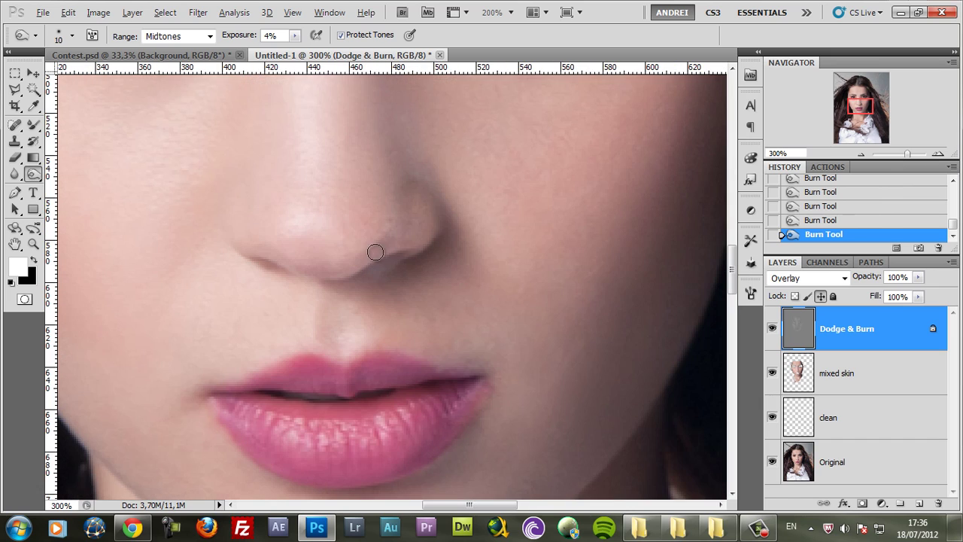
pyautogui.rightClick(35, 175)
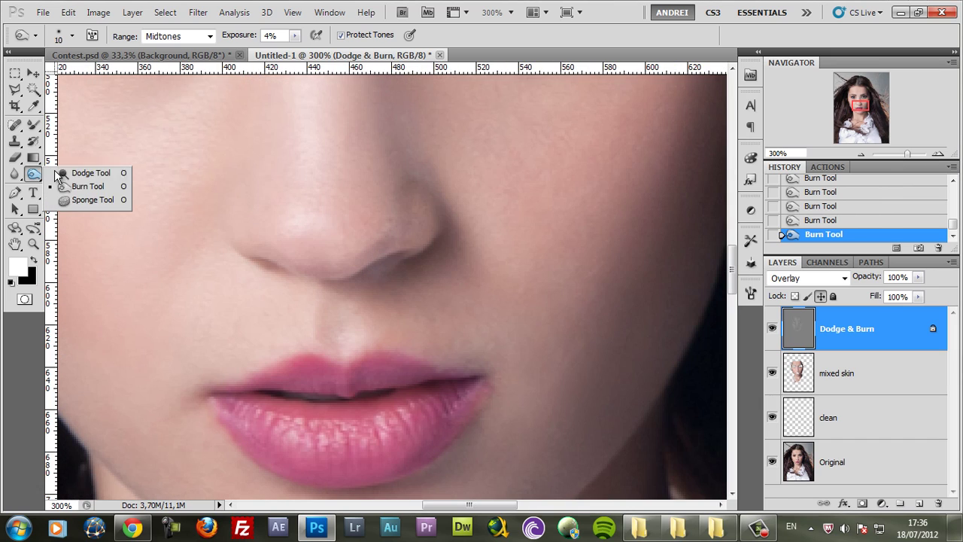
pyautogui.click(75, 173)
pyautogui.rightClick(396, 239)
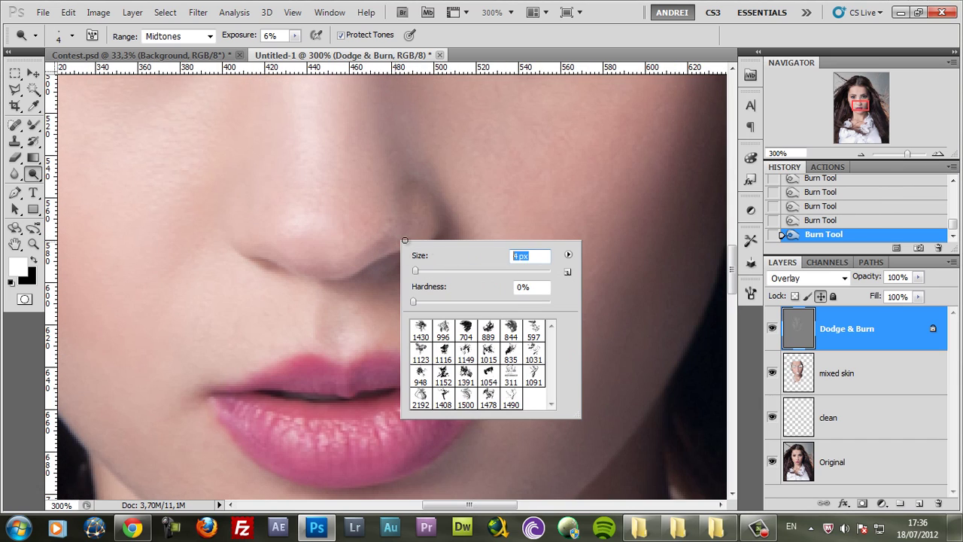
pyautogui.press('Return')
pyautogui.moveTo(387, 244); pyautogui.dragTo(379, 253)
pyautogui.moveTo(393, 254); pyautogui.dragTo(382, 260)
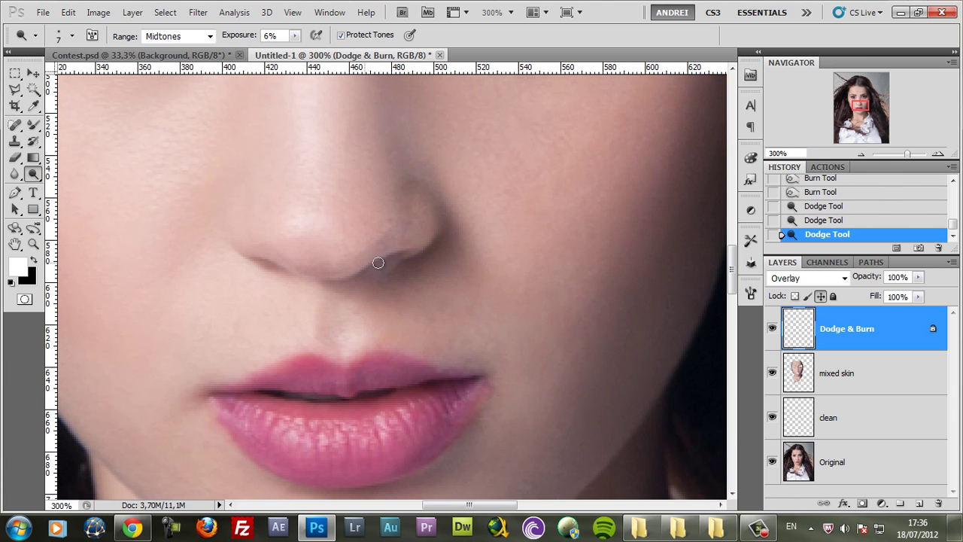
pyautogui.scroll(-2, 425, 241)
pyautogui.scroll(1, 424, 240)
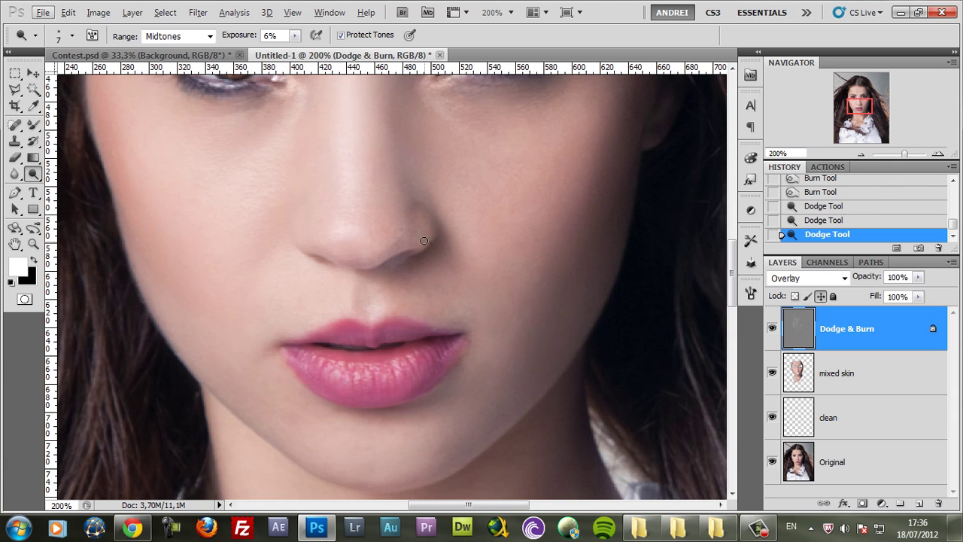
pyautogui.click(387, 256)
# Step: Compare the overall face before and after dodging and burning by repeatedly toggling the Dodge & Burn layer's visibility
pyautogui.scroll(-1, 387, 256)
pyautogui.click(772, 328)
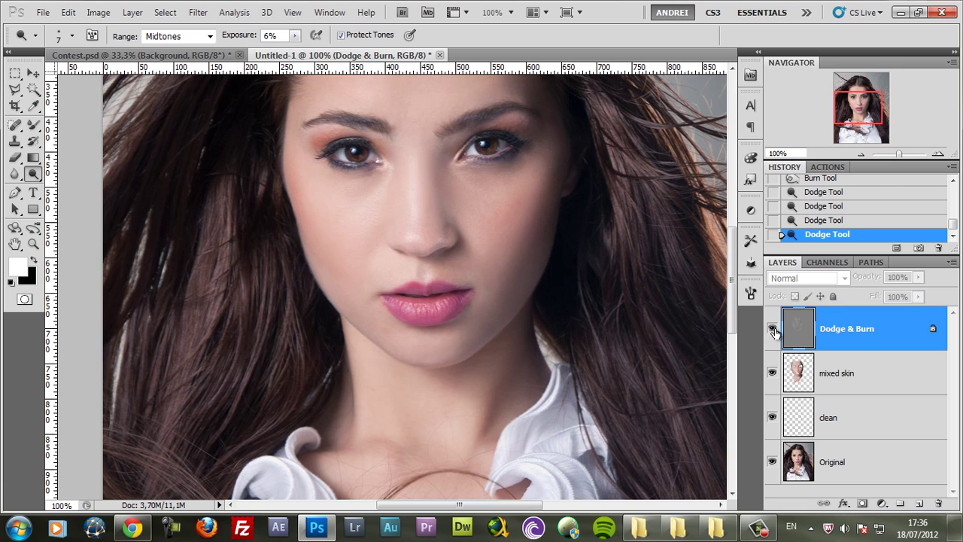
pyautogui.click(773, 328)
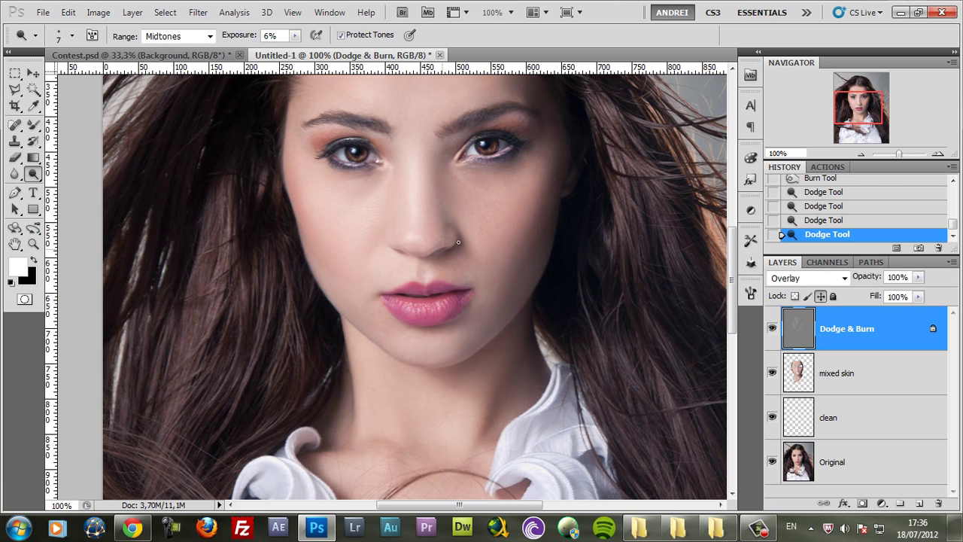
pyautogui.click(773, 328)
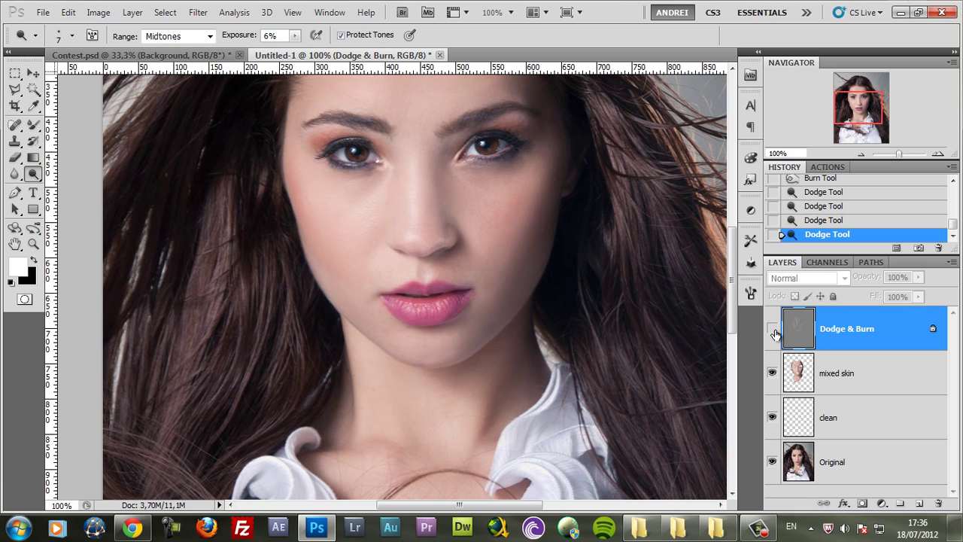
pyautogui.click(773, 328)
pyautogui.click(773, 329)
pyautogui.click(772, 329)
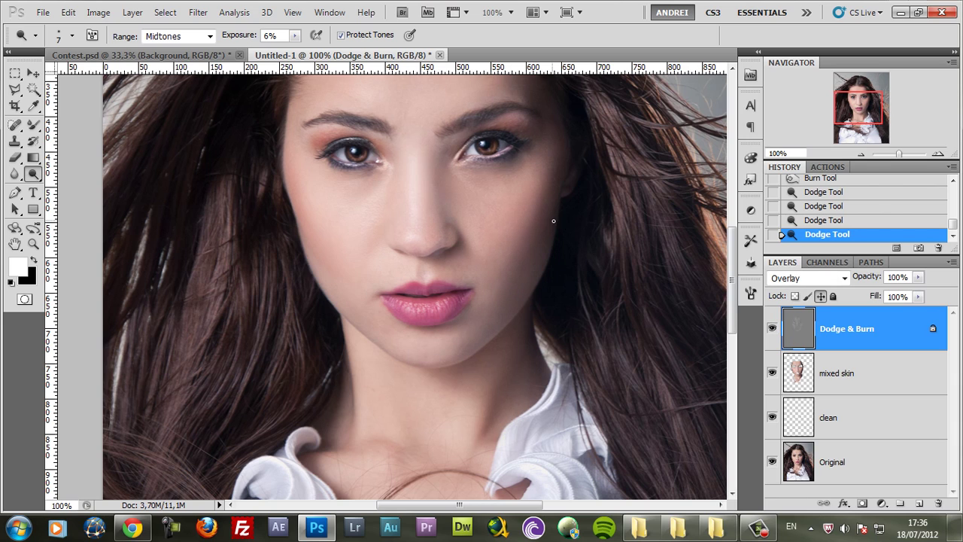
# Step: Create a new layer above Dodge & Burn, name it makeup, and set its blending mode to Soft Light
pyautogui.moveTo(552, 179); pyautogui.dragTo(514, 210)
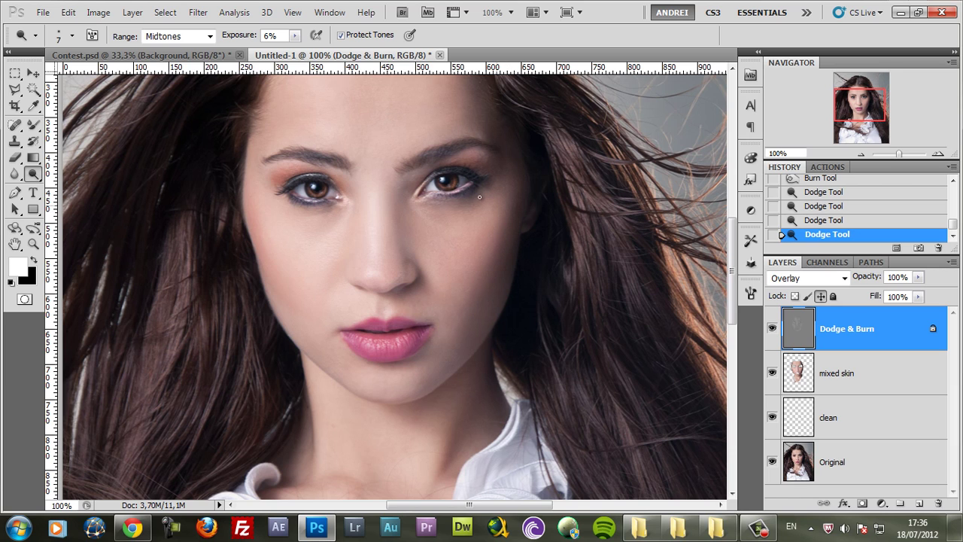
pyautogui.hotkey('ctrl', '-')
pyautogui.hotkey('ctrl', '-')
pyautogui.moveTo(468, 174); pyautogui.dragTo(455, 238)
pyautogui.hotkey('ctrl', '+')
pyautogui.hotkey('ctrl', '+')
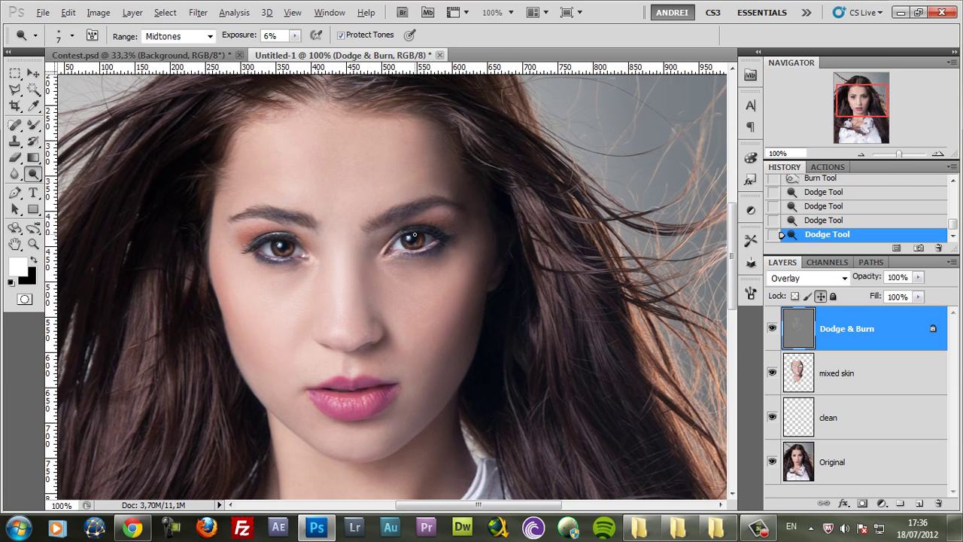
pyautogui.click(918, 504)
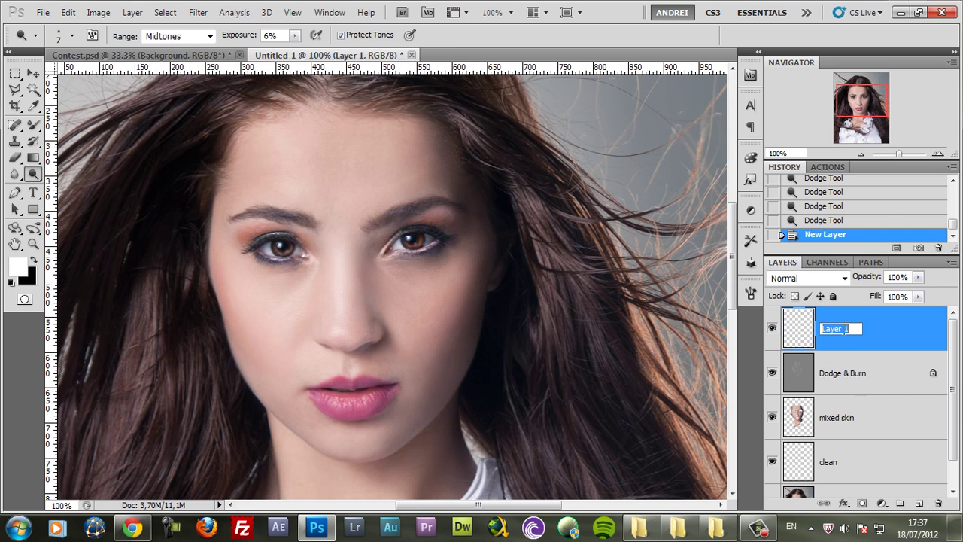
pyautogui.click(844, 329)
pyautogui.write('makeup')
pyautogui.press('Return')
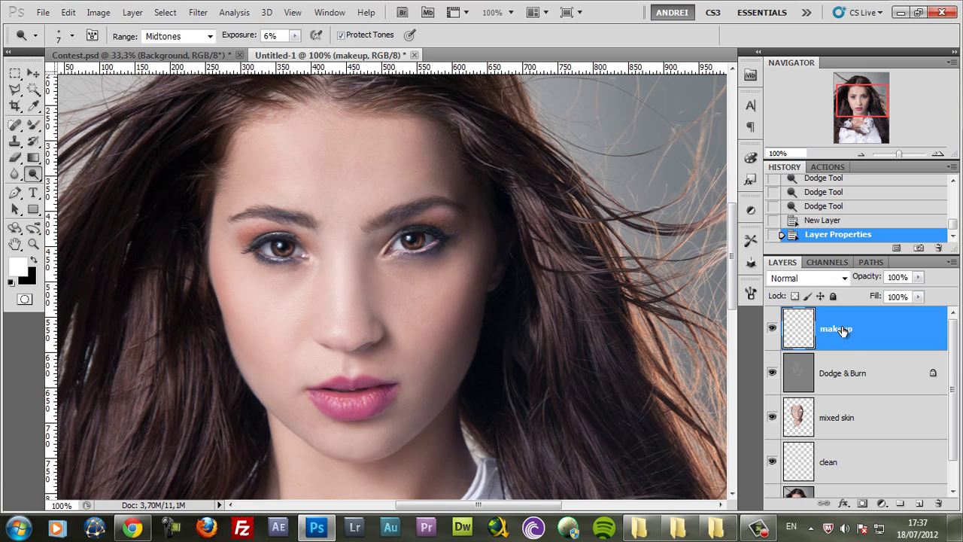
pyautogui.click(796, 279)
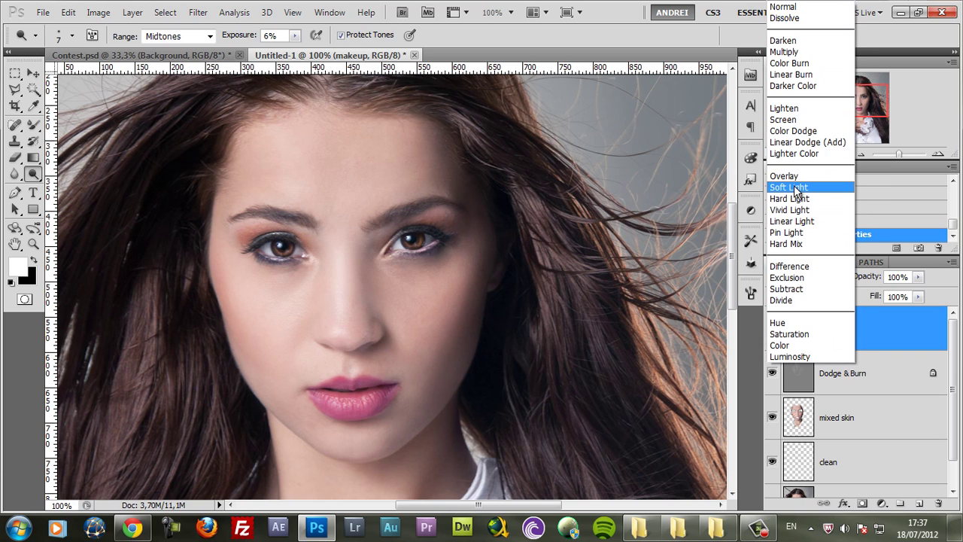
pyautogui.click(796, 188)
# Step: Reset the brush presets to the defaults and choose a soft round Brush at 42 px with 0% hardness
pyautogui.click(14, 73)
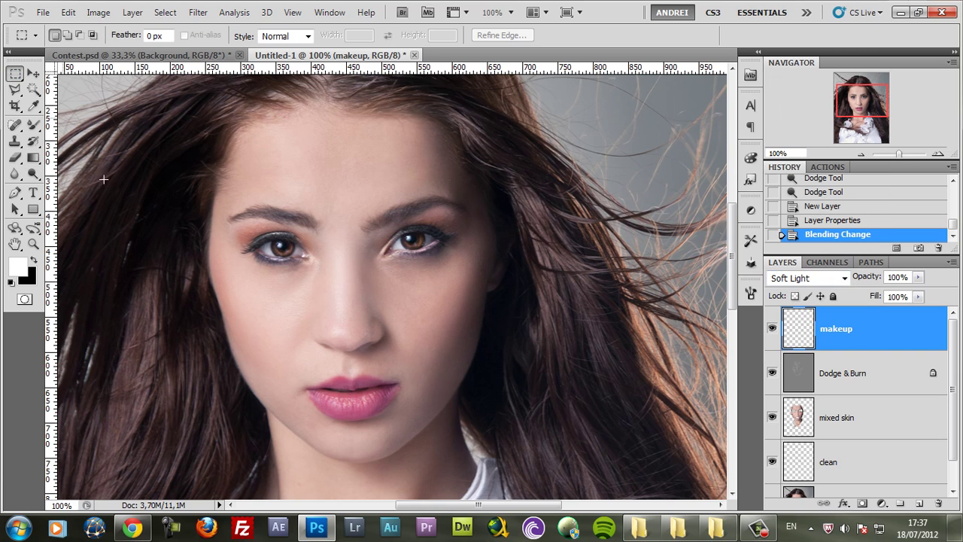
pyautogui.scroll(1, 238, 223)
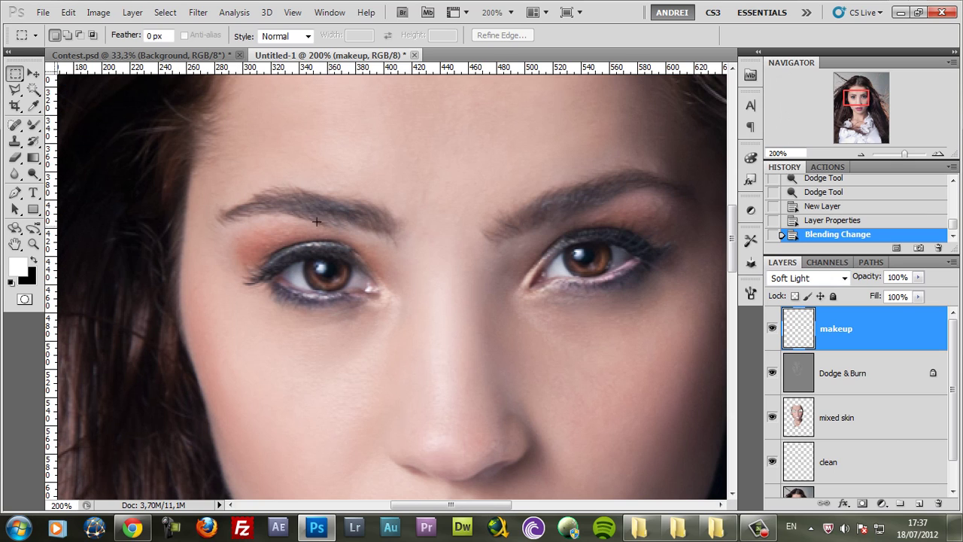
pyautogui.moveTo(426, 312); pyautogui.dragTo(357, 292)
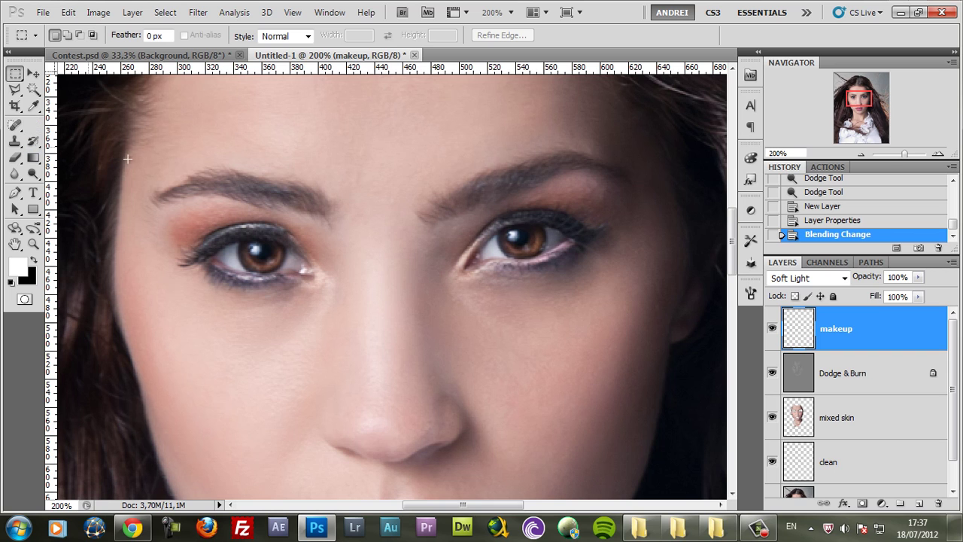
pyautogui.rightClick(35, 128)
pyautogui.click(75, 123)
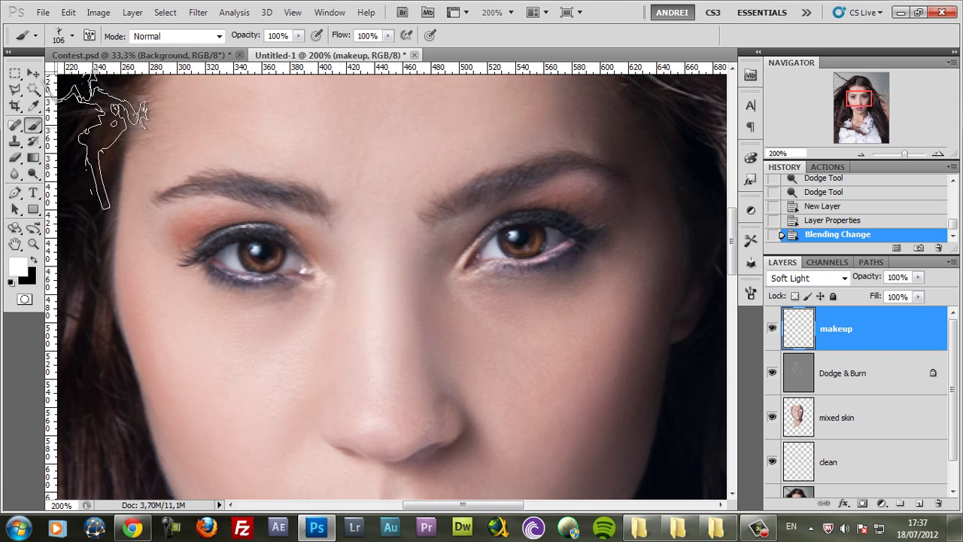
pyautogui.rightClick(386, 275)
pyautogui.click(471, 228)
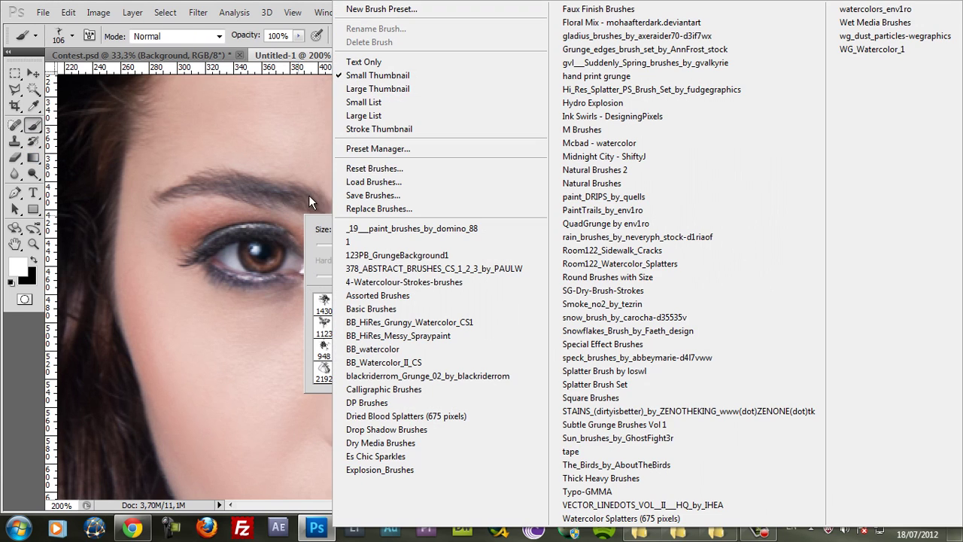
pyautogui.click(399, 166)
pyautogui.click(428, 209)
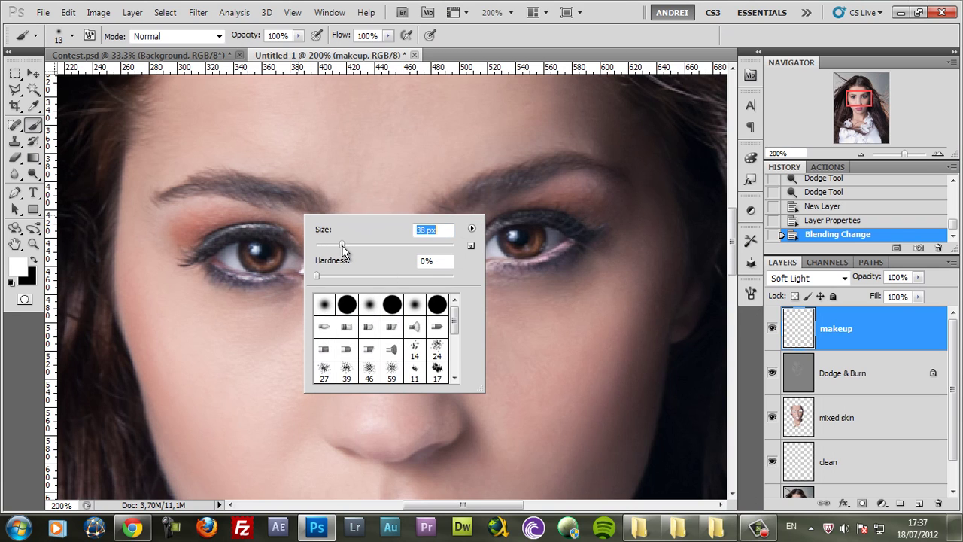
# Step: Sample the existing eyeshadow beside the brighter eye as the foreground colour and adjust it to #b77754
pyautogui.click(17, 268)
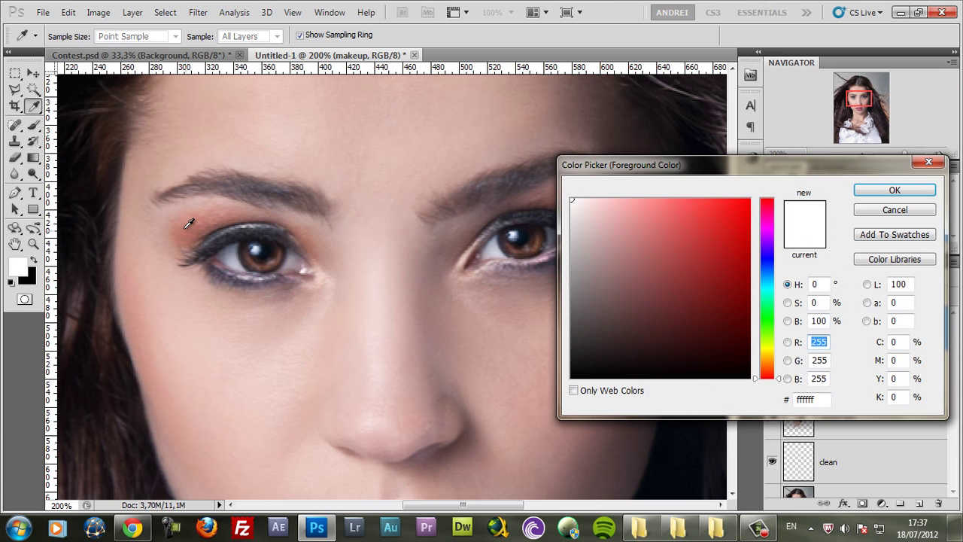
pyautogui.click(188, 225)
pyautogui.click(774, 367)
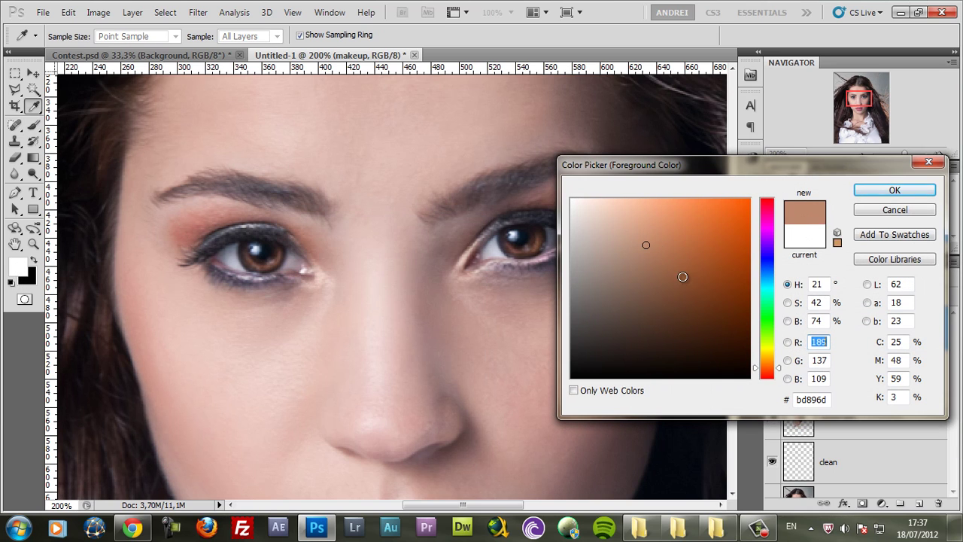
pyautogui.moveTo(666, 248)
pyautogui.mouseDown()
pyautogui.moveTo(676, 255)
pyautogui.moveTo(668, 249)
pyautogui.mouseUp()
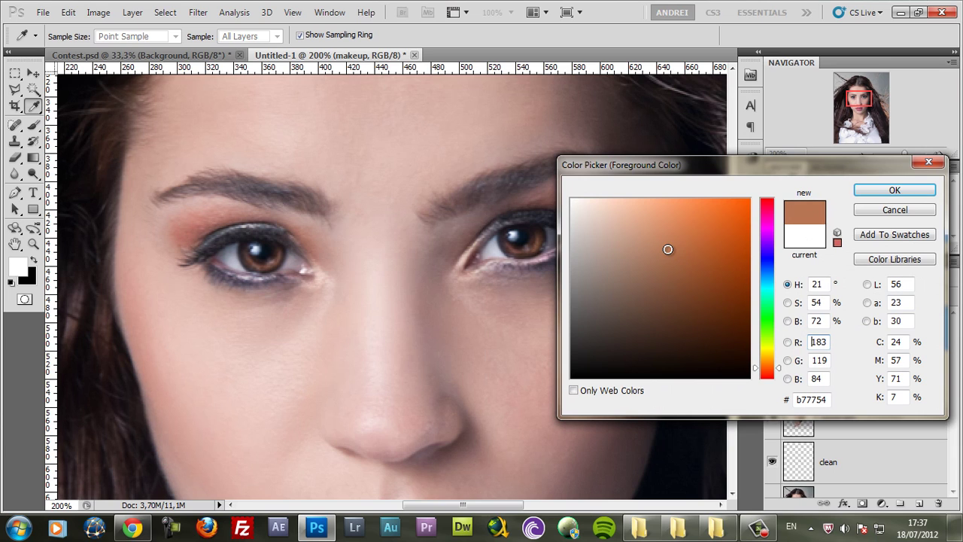
pyautogui.click(892, 194)
pyautogui.press('b')
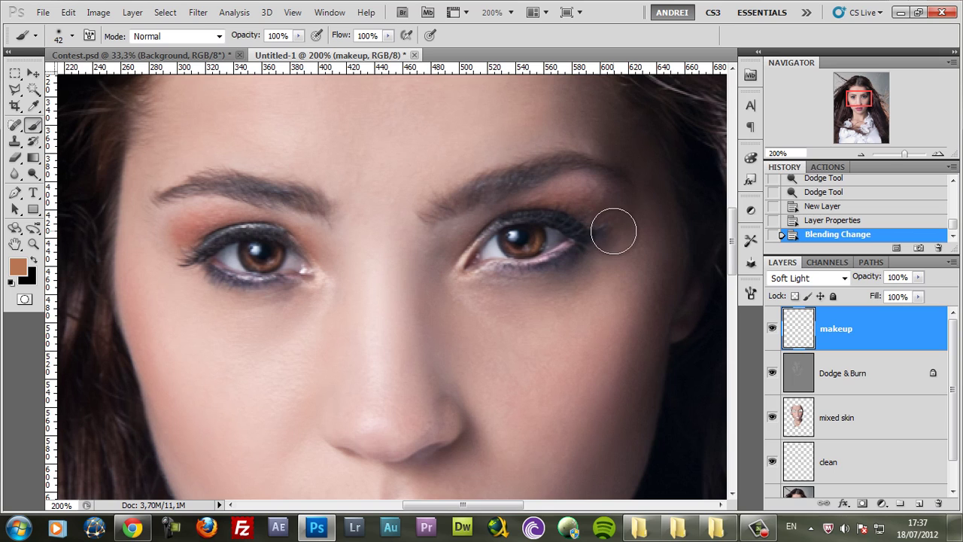
# Step: Try eyeshadow strokes around the shaded eye in #b77754 and in a lighter orange-brown with a 69 px brush, and undo them
pyautogui.moveTo(602, 204); pyautogui.dragTo(654, 215)
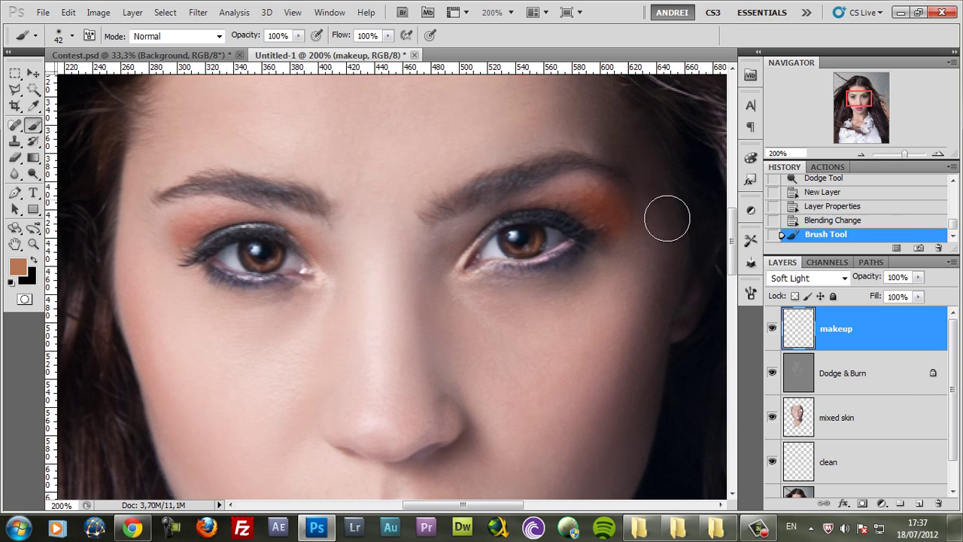
pyautogui.click(17, 267)
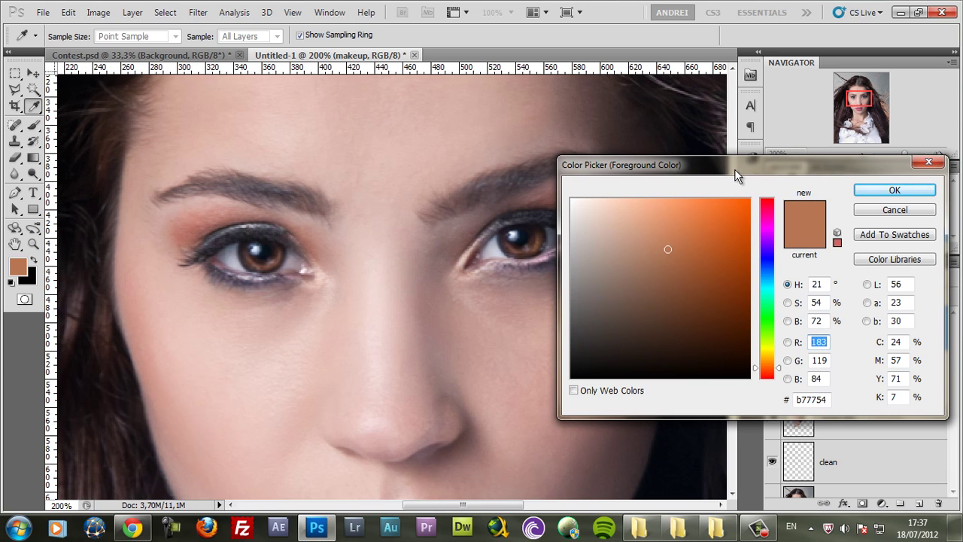
pyautogui.moveTo(735, 169); pyautogui.dragTo(707, 162)
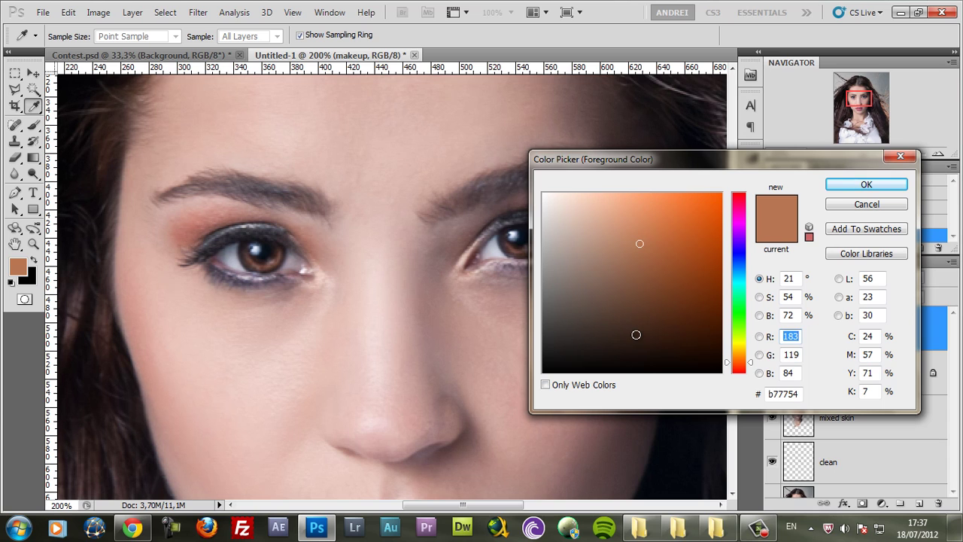
pyautogui.click(636, 336)
pyautogui.click(640, 213)
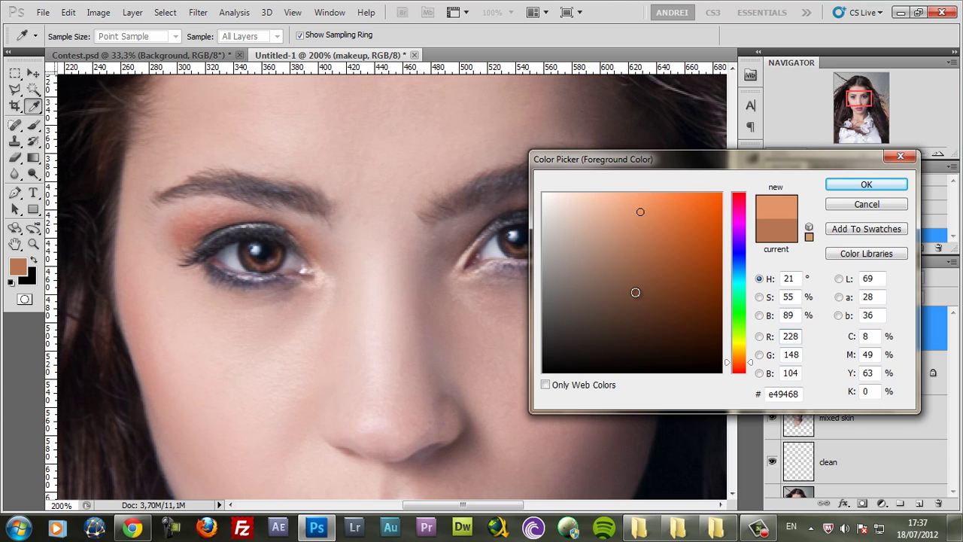
pyautogui.moveTo(591, 163); pyautogui.dragTo(117, 57)
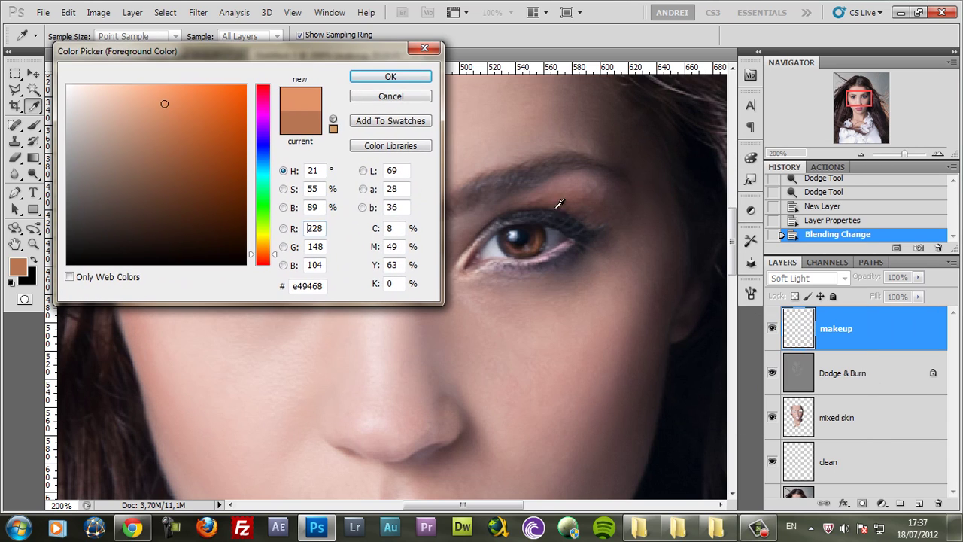
pyautogui.moveTo(383, 61); pyautogui.dragTo(421, 165)
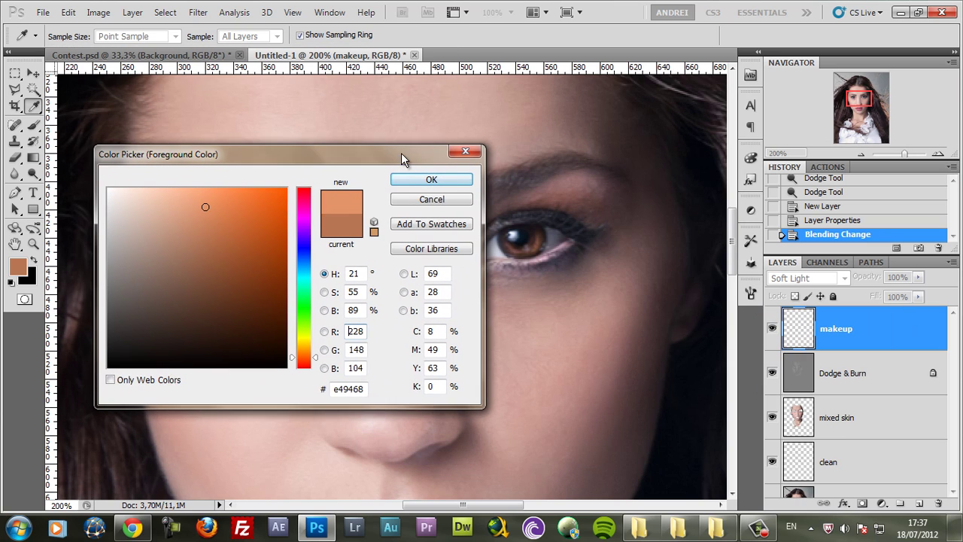
pyautogui.click(195, 286)
pyautogui.click(196, 288)
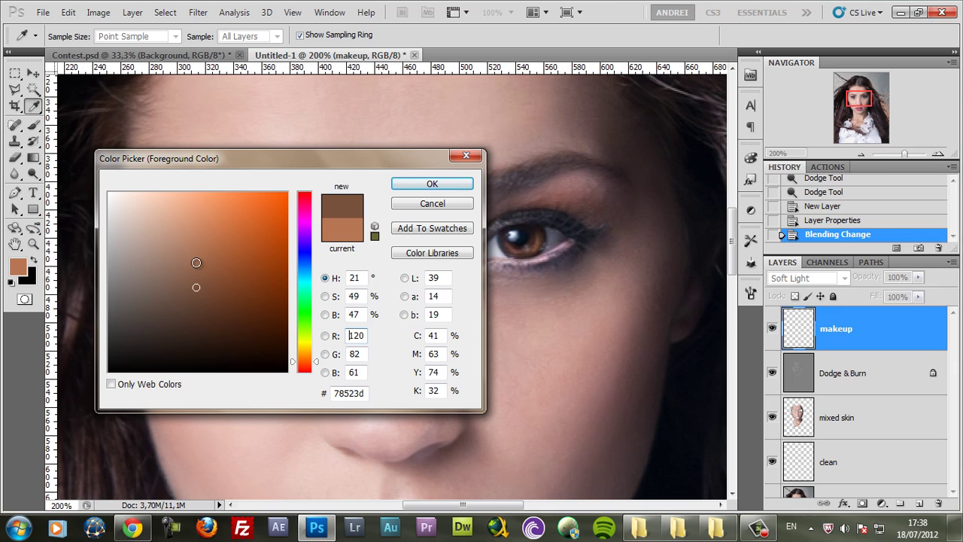
pyautogui.moveTo(203, 273); pyautogui.dragTo(206, 233)
pyautogui.click(431, 183)
pyautogui.press('b')
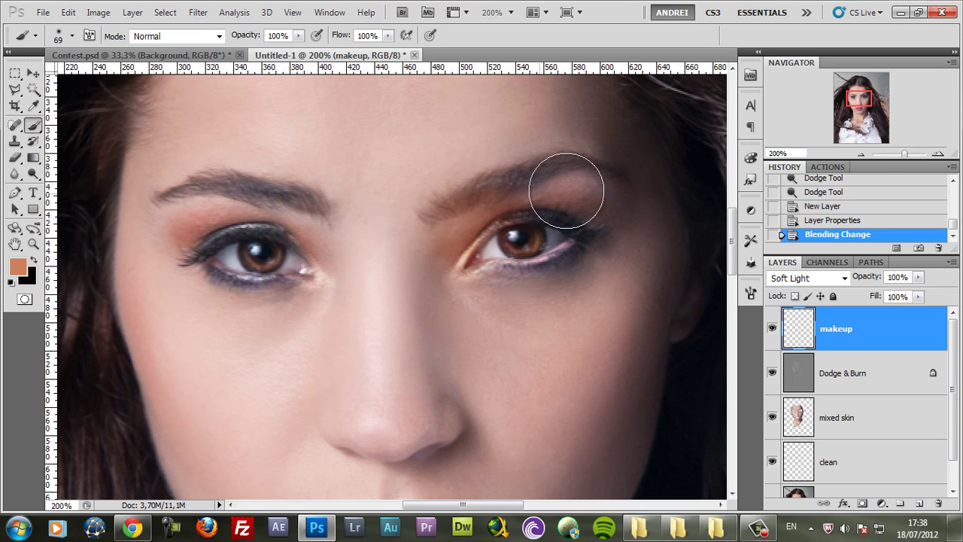
pyautogui.moveTo(563, 183); pyautogui.dragTo(607, 210)
pyautogui.hotkey('ctrl', 'z')
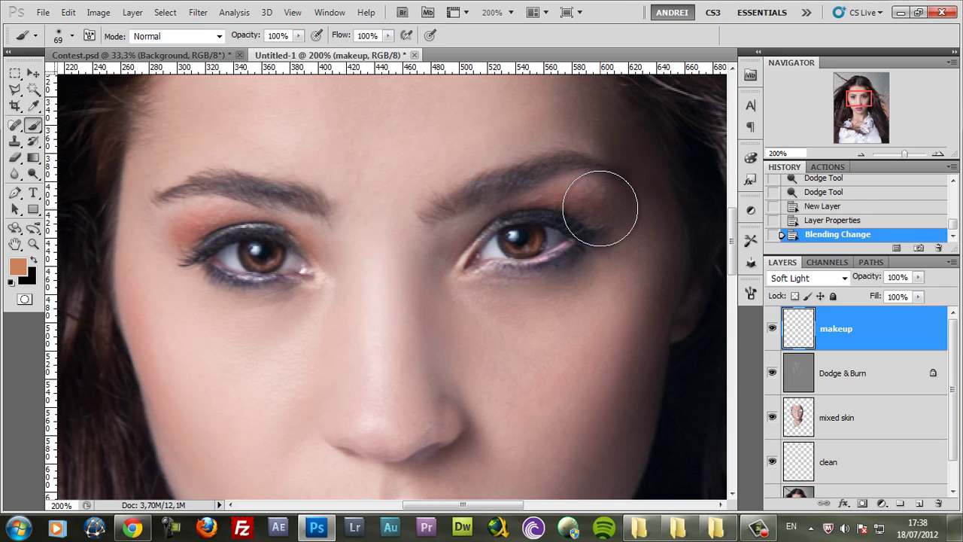
# Step: Paint orange eyeshadow around both eyes with a 64 px soft brush, using a more saturated foreground colour close to #c57346
pyautogui.rightClick(601, 209)
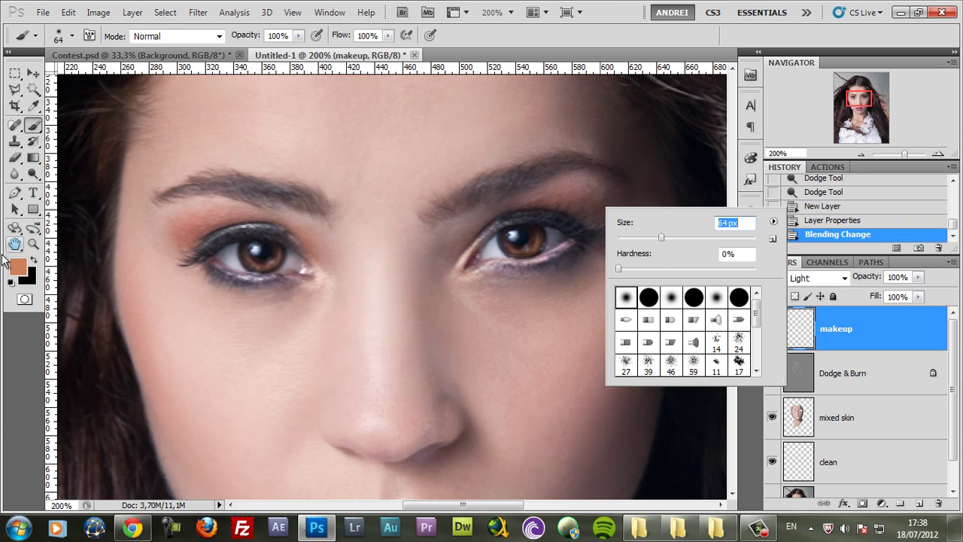
pyautogui.click(17, 266)
pyautogui.click(214, 223)
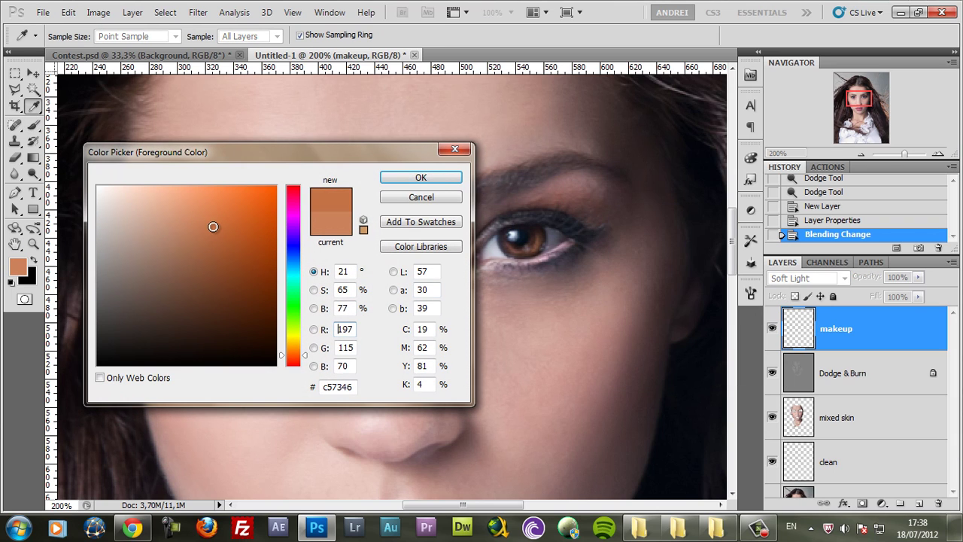
pyautogui.moveTo(213, 227)
pyautogui.mouseDown()
pyautogui.moveTo(214, 238)
pyautogui.moveTo(216, 224)
pyautogui.mouseUp()
pyautogui.click(442, 179)
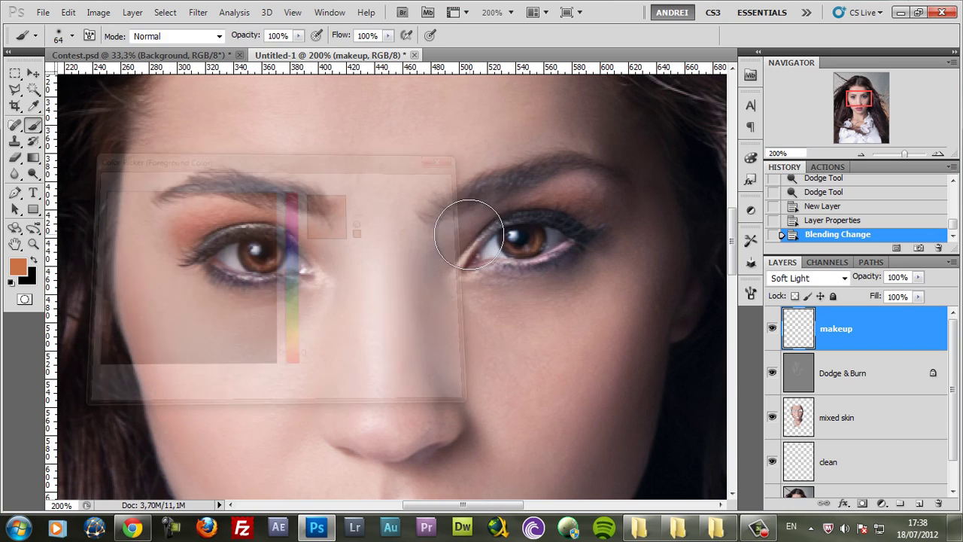
pyautogui.moveTo(468, 235)
pyautogui.mouseDown()
pyautogui.moveTo(461, 242)
pyautogui.moveTo(569, 194)
pyautogui.moveTo(606, 194)
pyautogui.moveTo(562, 188)
pyautogui.moveTo(447, 226)
pyautogui.moveTo(617, 223)
pyautogui.moveTo(474, 222)
pyautogui.moveTo(547, 213)
pyautogui.moveTo(473, 189)
pyautogui.mouseUp()
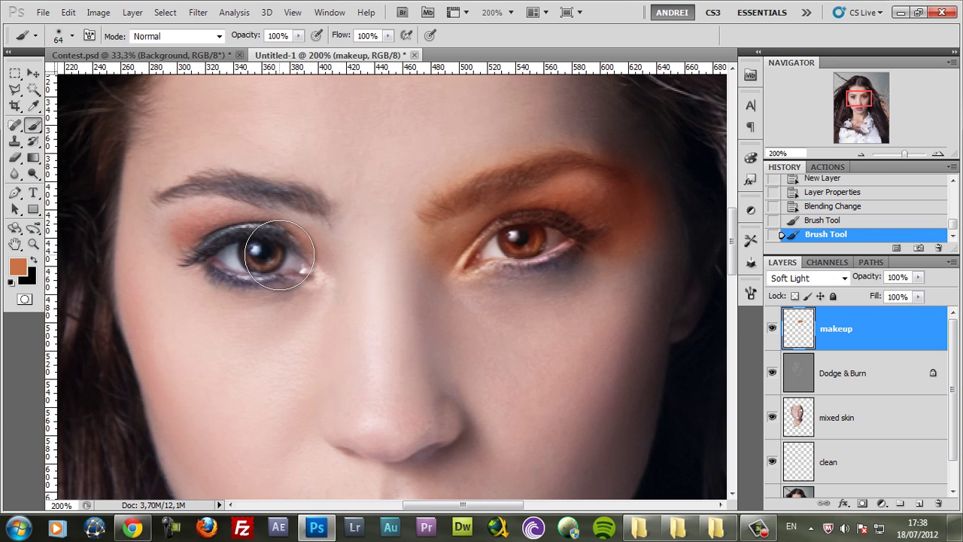
pyautogui.moveTo(279, 255)
pyautogui.mouseDown()
pyautogui.moveTo(306, 237)
pyautogui.moveTo(257, 214)
pyautogui.moveTo(204, 210)
pyautogui.moveTo(163, 236)
pyautogui.moveTo(260, 223)
pyautogui.moveTo(300, 254)
pyautogui.moveTo(307, 247)
pyautogui.moveTo(244, 206)
pyautogui.moveTo(159, 223)
pyautogui.moveTo(269, 218)
pyautogui.moveTo(305, 239)
pyautogui.mouseUp()
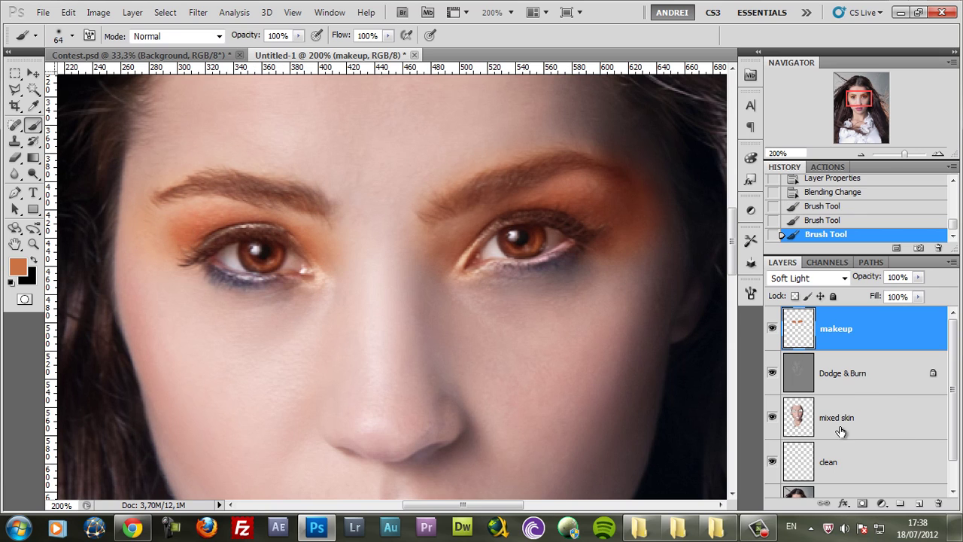
# Step: Add a layer mask to the makeup layer and mask the orange off the shaded eye and its lower lid with 64 px and 31 px black brushes
pyautogui.click(861, 505)
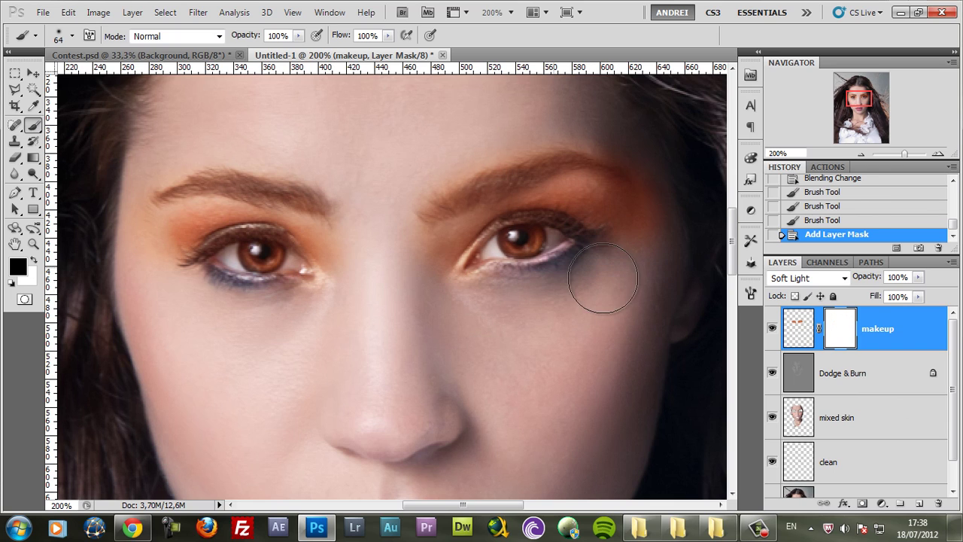
pyautogui.click(528, 275)
pyautogui.click(516, 280)
pyautogui.click(503, 286)
pyautogui.click(503, 286)
pyautogui.rightClick(537, 277)
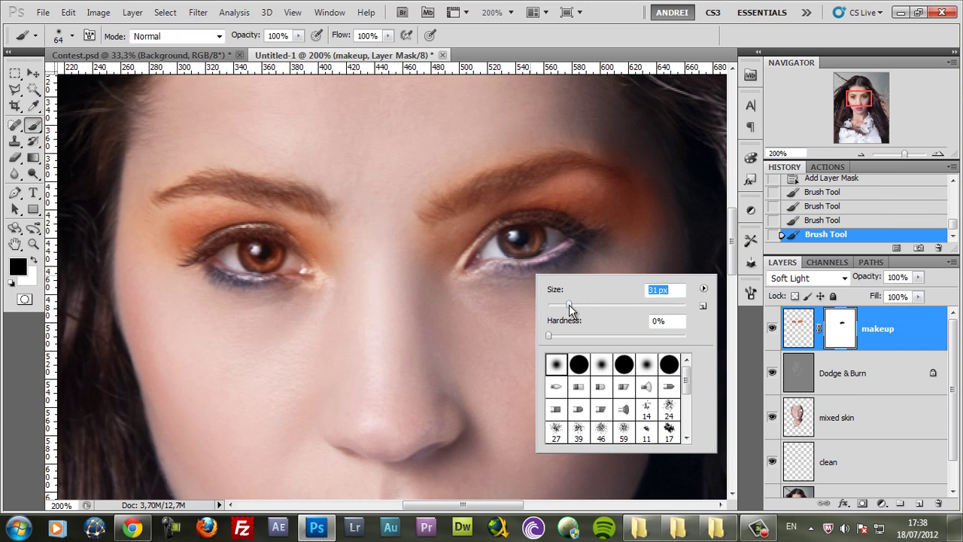
pyautogui.click(562, 247)
pyautogui.click(515, 258)
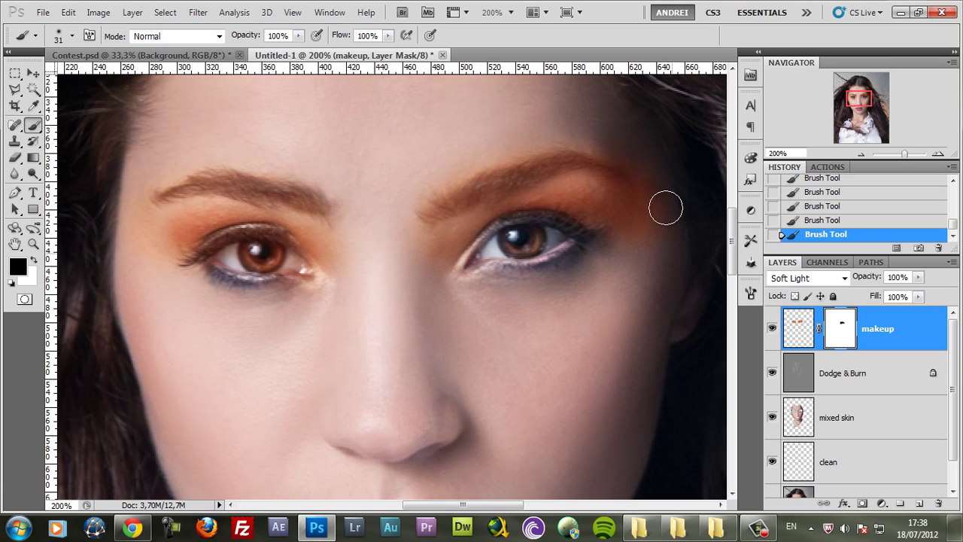
# Step: Mask the orange off the shaded eye's eyebrow and soften its edges with a 58 px black brush at 38% opacity
pyautogui.click(299, 35)
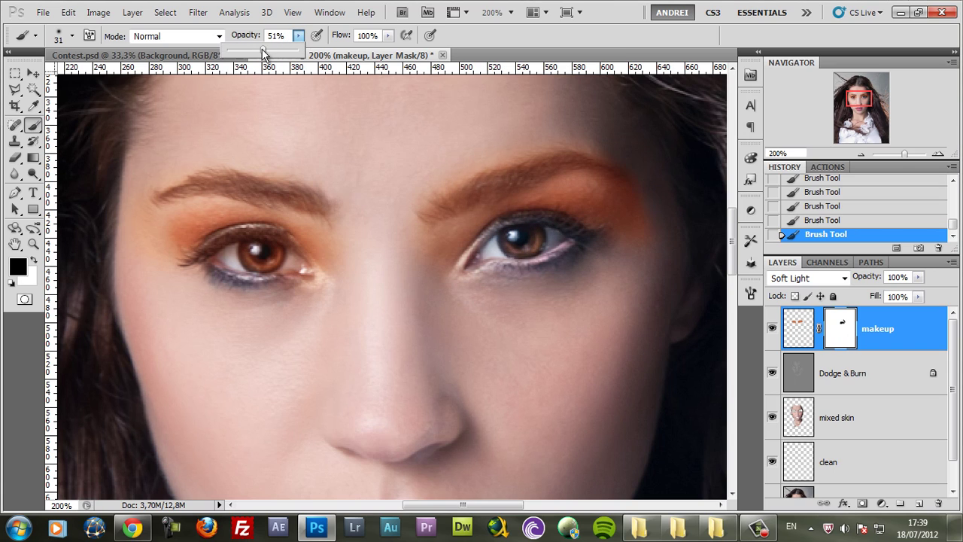
pyautogui.click(527, 135)
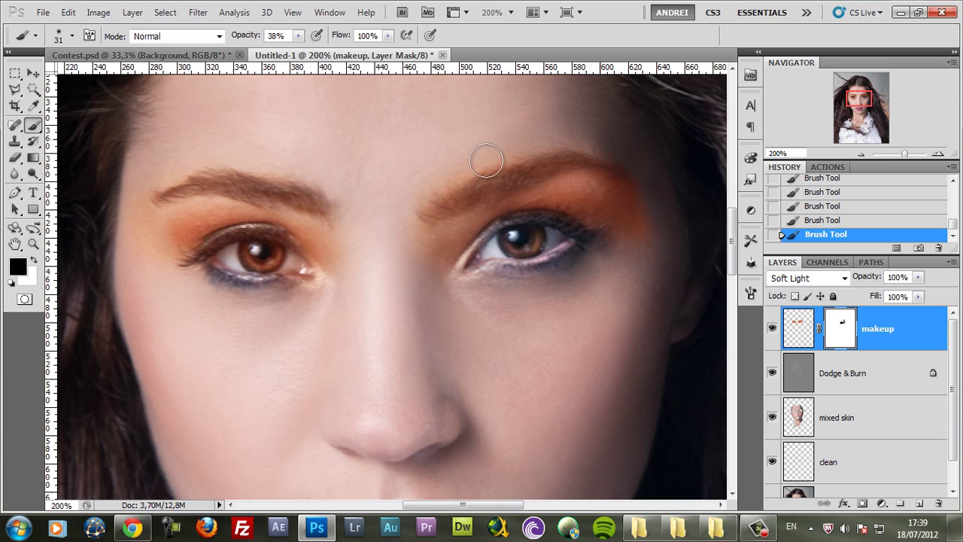
pyautogui.rightClick(452, 178)
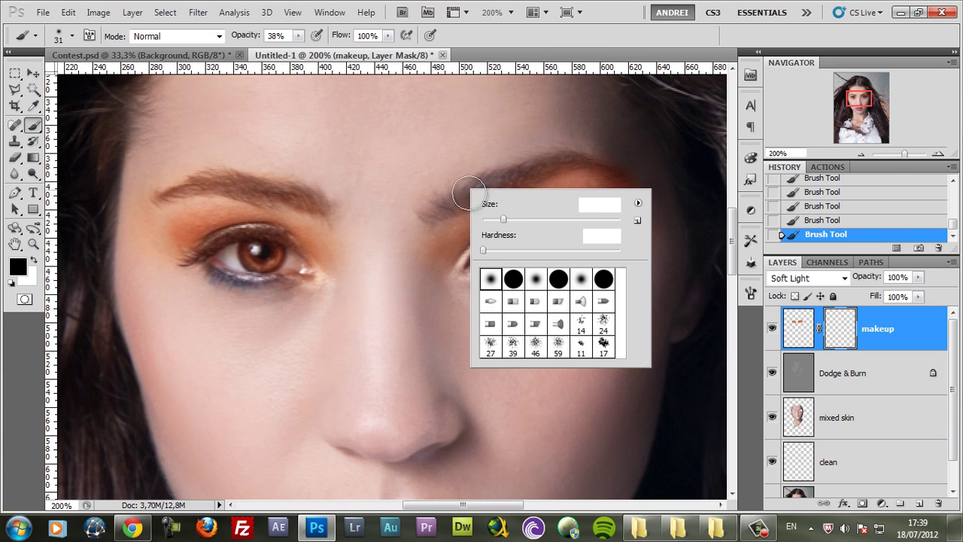
pyautogui.moveTo(513, 216); pyautogui.dragTo(522, 220)
pyautogui.click(429, 218)
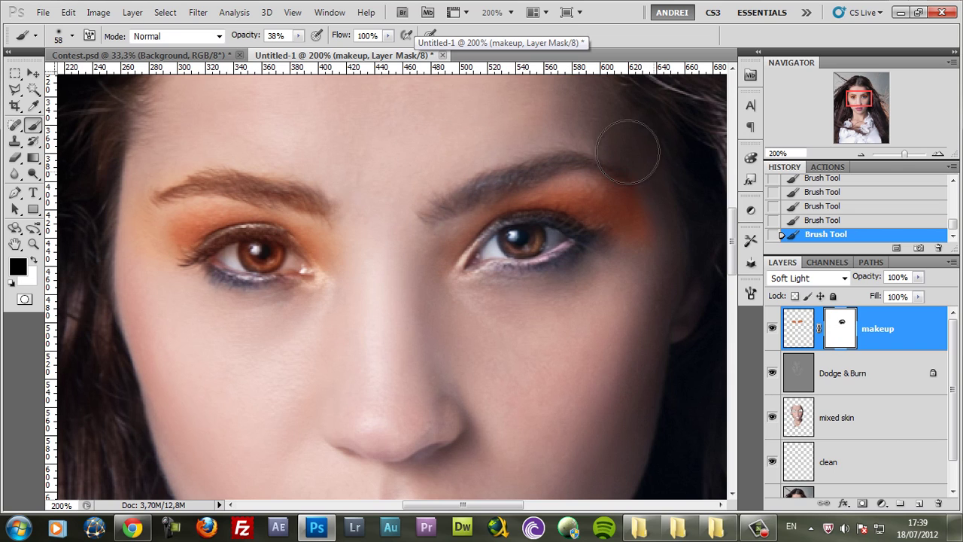
pyautogui.moveTo(602, 275)
pyautogui.mouseDown()
pyautogui.moveTo(575, 263)
pyautogui.moveTo(499, 286)
pyautogui.mouseUp()
# Step: Refine the eyeshadow edges around the shaded eye on the mask with white and black strokes, setting the brush flow to 45%
pyautogui.press('x')
pyautogui.moveTo(487, 241); pyautogui.dragTo(450, 242)
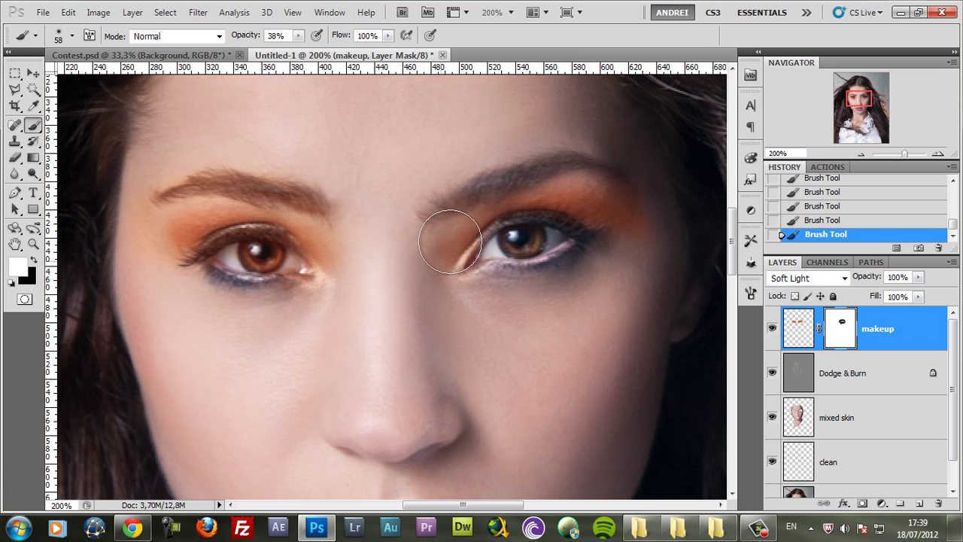
pyautogui.press('x')
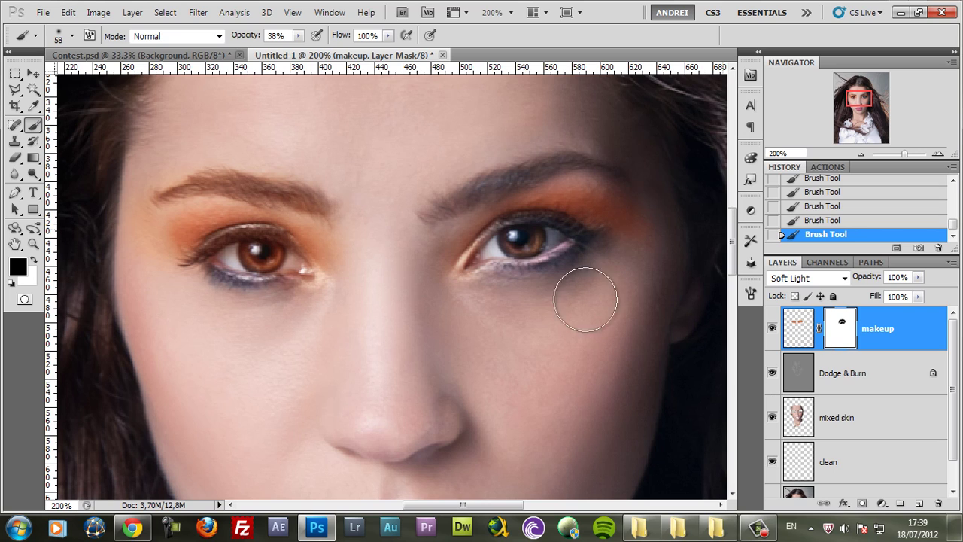
pyautogui.moveTo(387, 39); pyautogui.dragTo(348, 47)
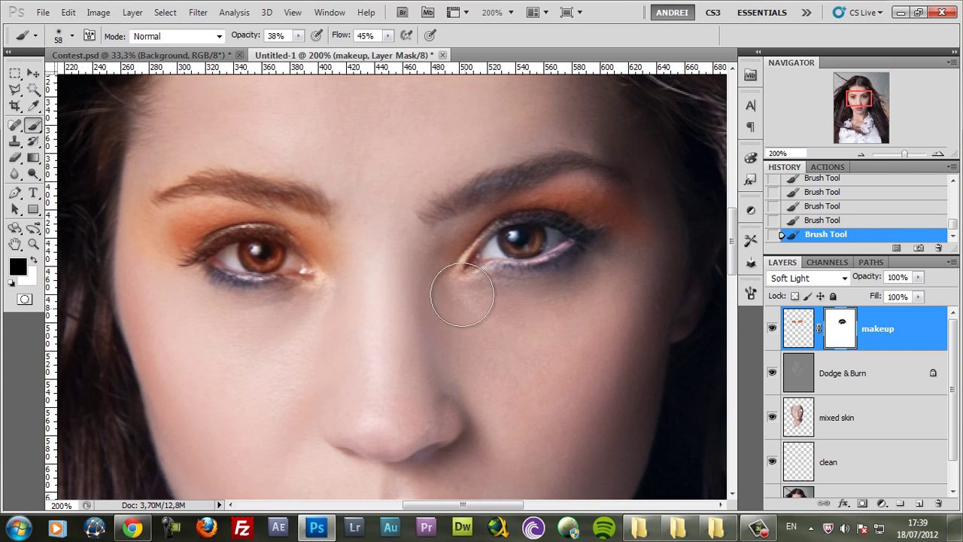
pyautogui.press('x')
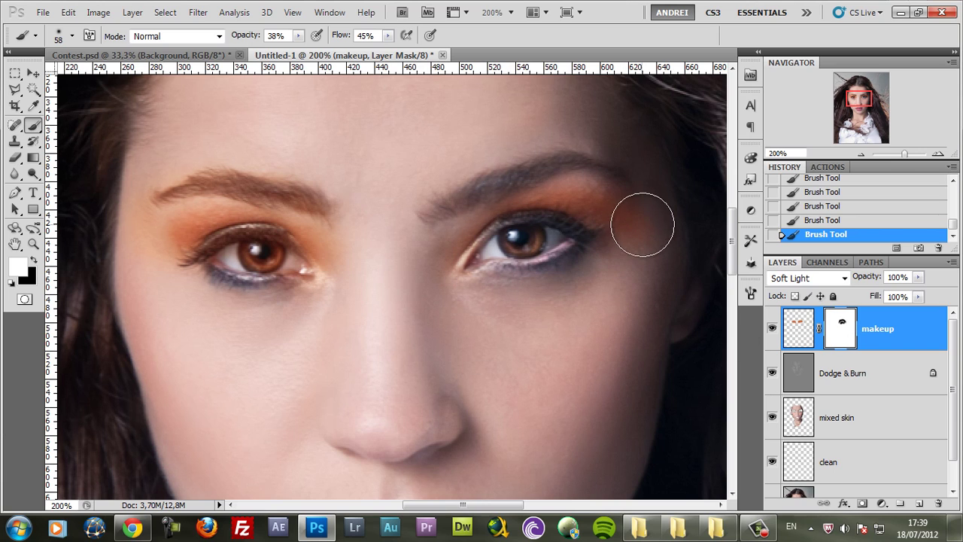
pyautogui.press('x')
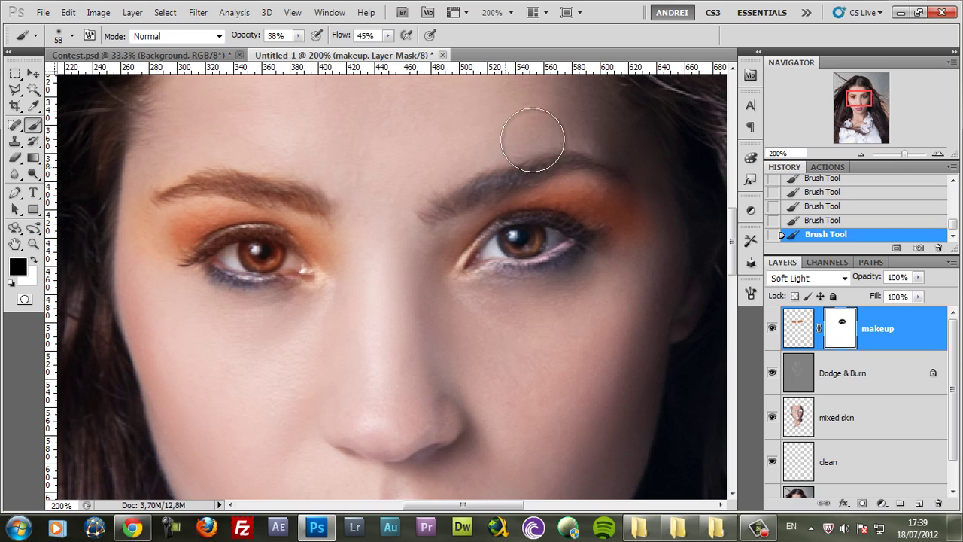
# Step: Mask the orange off the brighter eye's eyebrow with a 46 px black brush
pyautogui.rightClick(602, 170)
pyautogui.moveTo(606, 173); pyautogui.dragTo(601, 173)
pyautogui.press('Return')
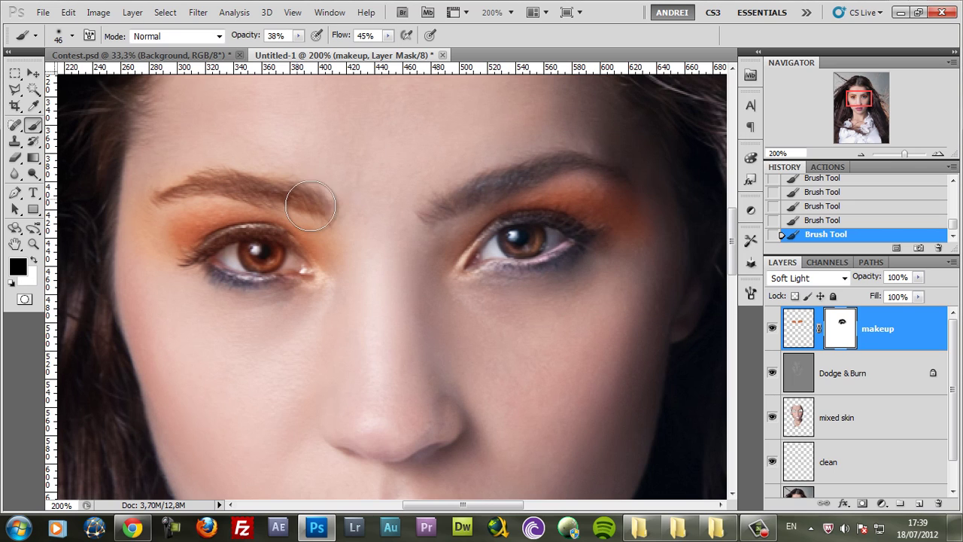
pyautogui.moveTo(247, 161); pyautogui.dragTo(133, 204)
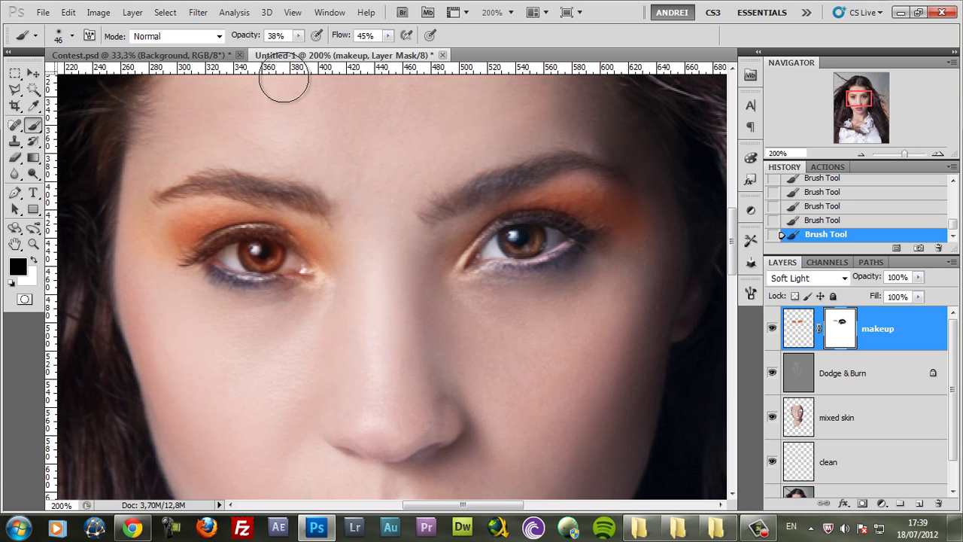
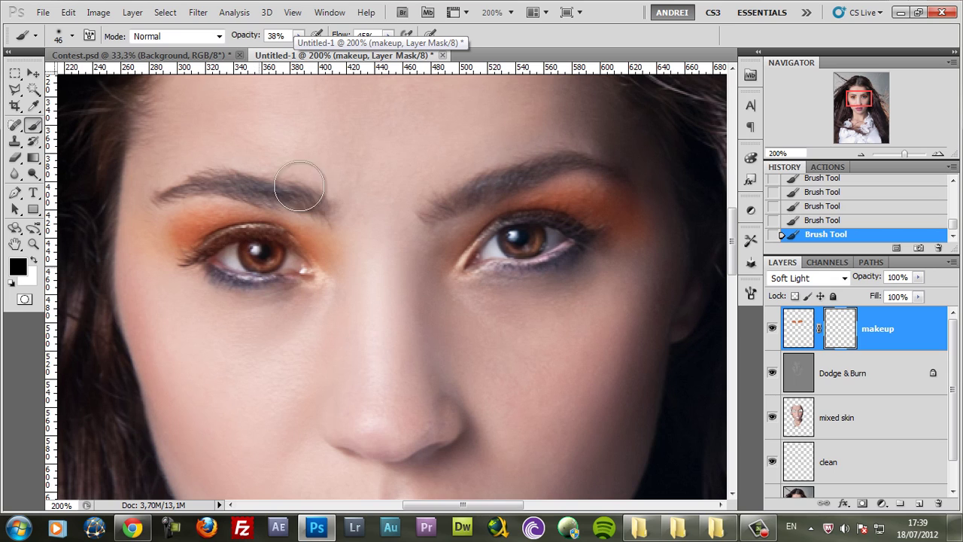
# Step: Mask the orange off the brighter eye's iris and inner corner with 31 px and 25 px black brushes at 46% opacity
pyautogui.click(299, 36)
pyautogui.click(304, 50)
pyautogui.rightClick(290, 269)
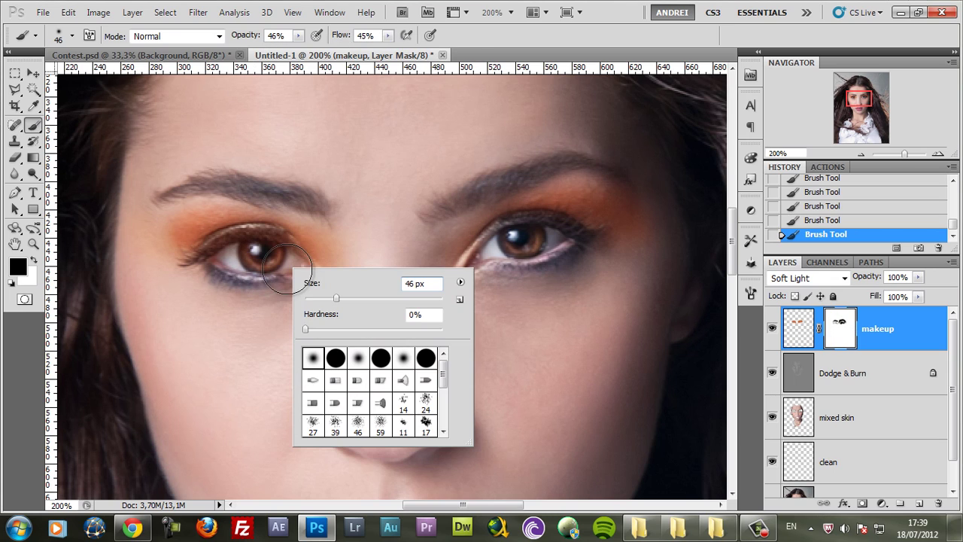
pyautogui.click(327, 295)
pyautogui.click(261, 257)
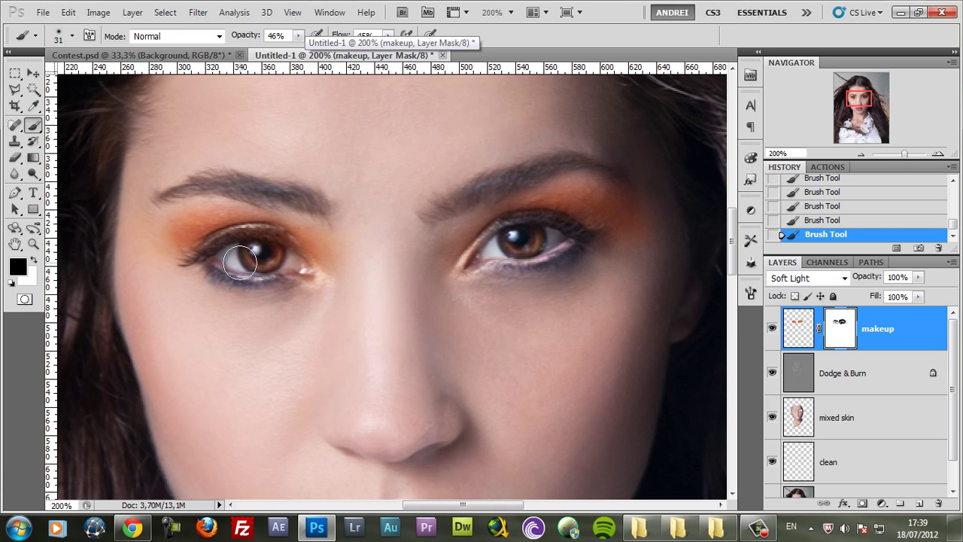
pyautogui.press('[')
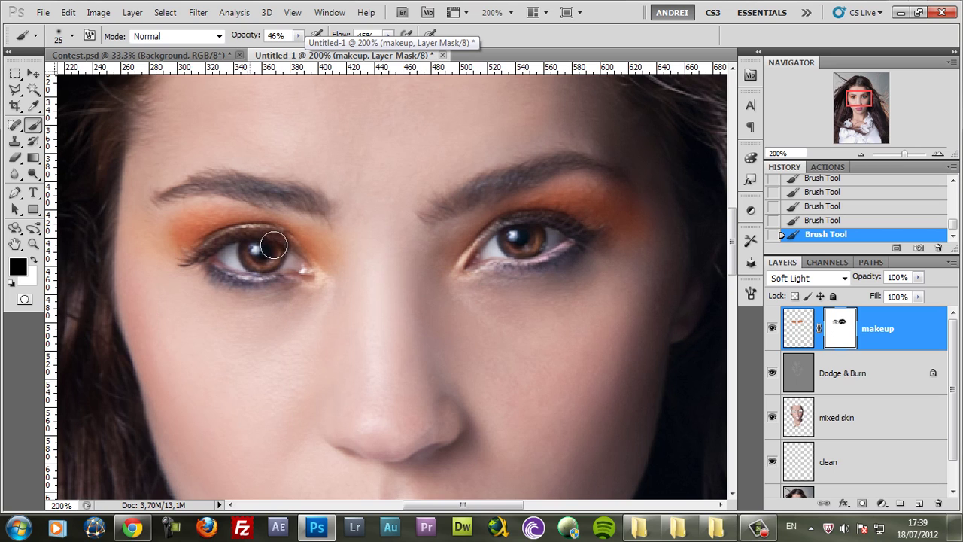
pyautogui.moveTo(273, 245); pyautogui.dragTo(302, 267)
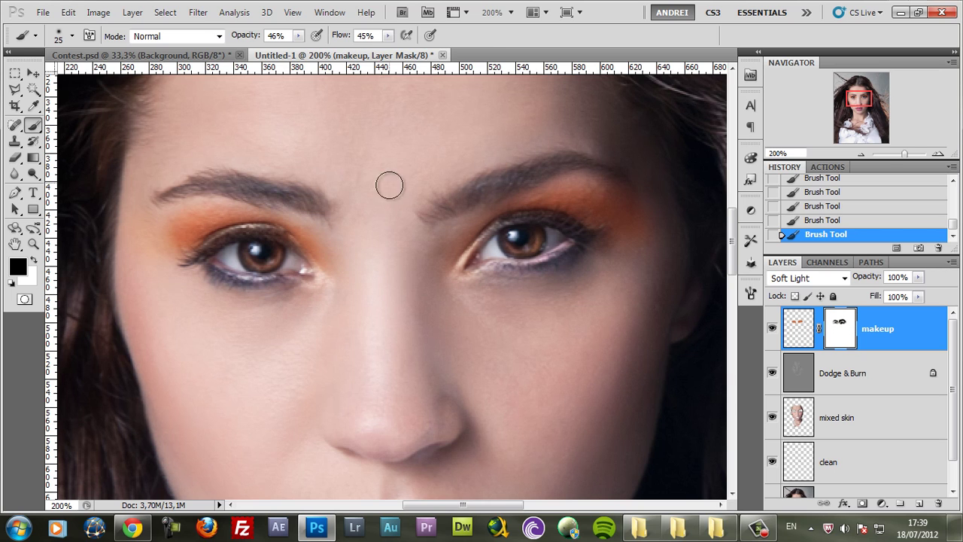
# Step: Restore eyeshadow above the brighter eye on the mask with a 25 px white brush, and compare the makeup with the mask off and on
pyautogui.scroll(-3, 441, 208)
pyautogui.scroll(3, 452, 207)
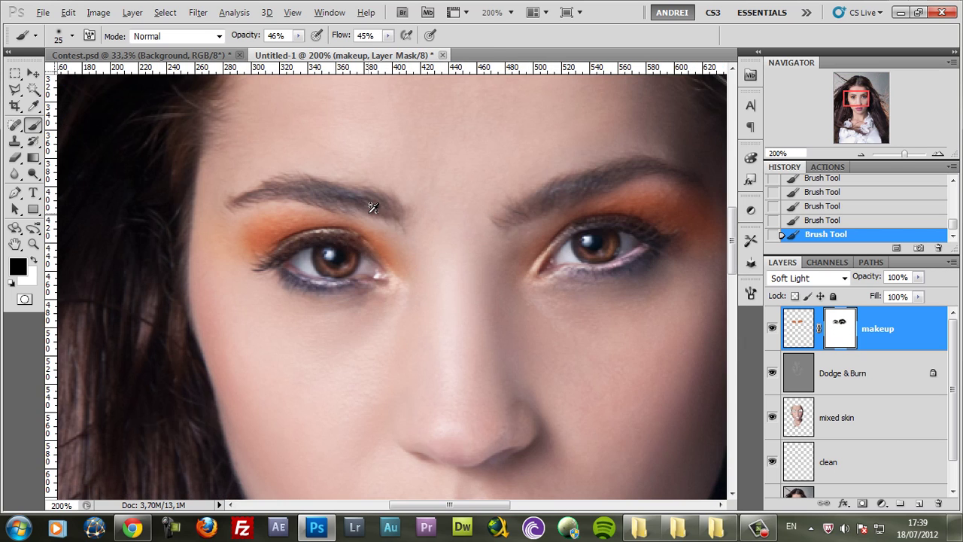
pyautogui.press('x')
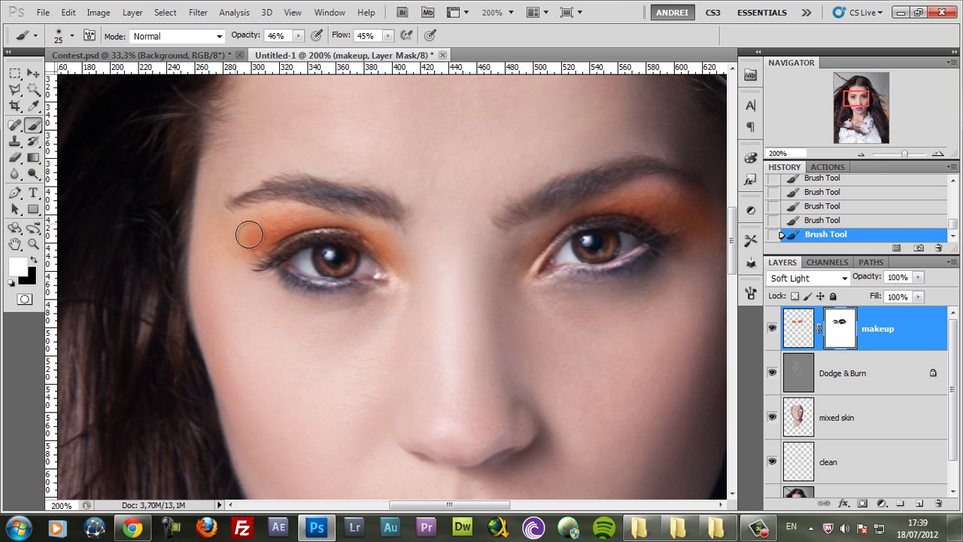
pyautogui.moveTo(221, 229)
pyautogui.mouseDown()
pyautogui.moveTo(279, 250)
pyautogui.moveTo(305, 210)
pyautogui.mouseUp()
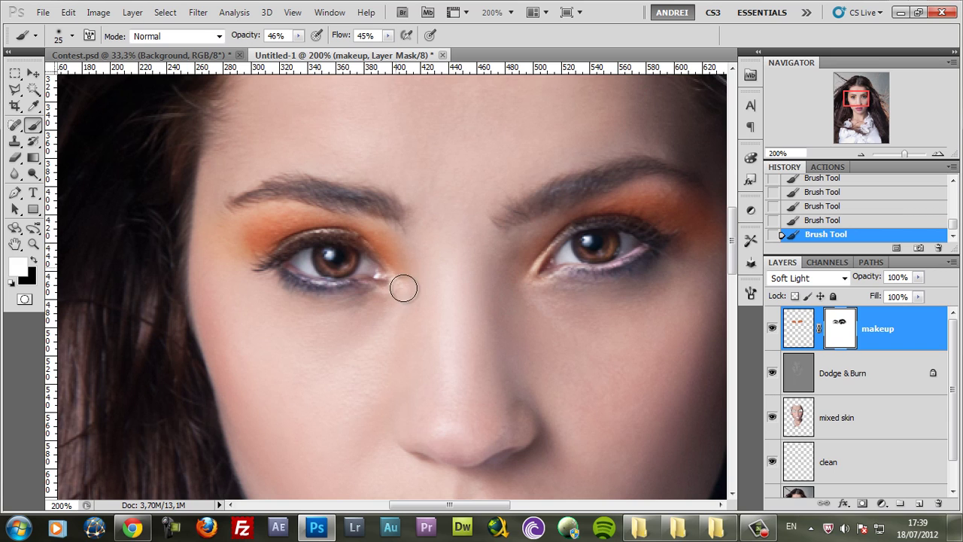
pyautogui.scroll(-1, 408, 275)
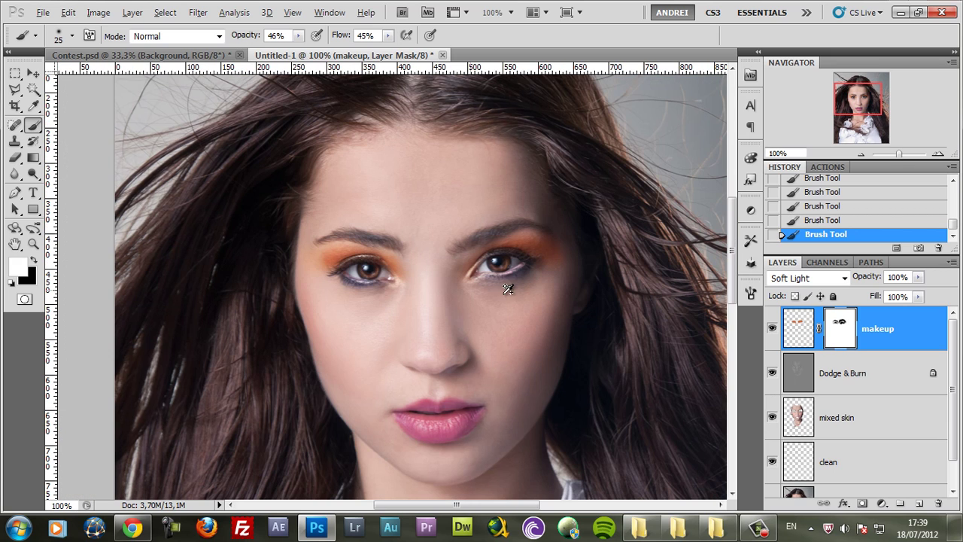
pyautogui.keyDown('shift'); pyautogui.click(847, 333); pyautogui.keyUp('shift')
pyautogui.keyDown('shift'); pyautogui.click(847, 334); pyautogui.keyUp('shift')
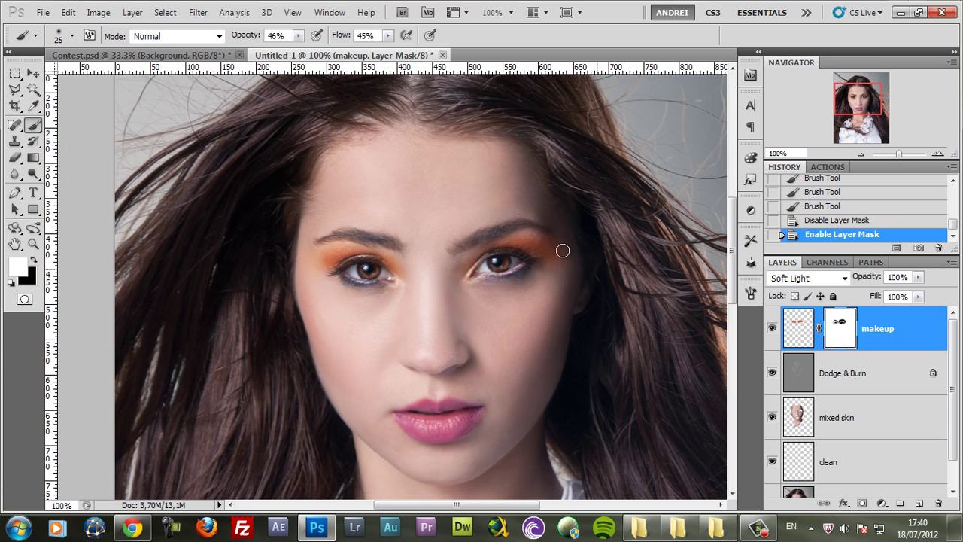
# Step: Bring back orange along the shaded eye's upper lid in white and clean the inner edges in black on the mask with the 25 px brush
pyautogui.scroll(2, 539, 247)
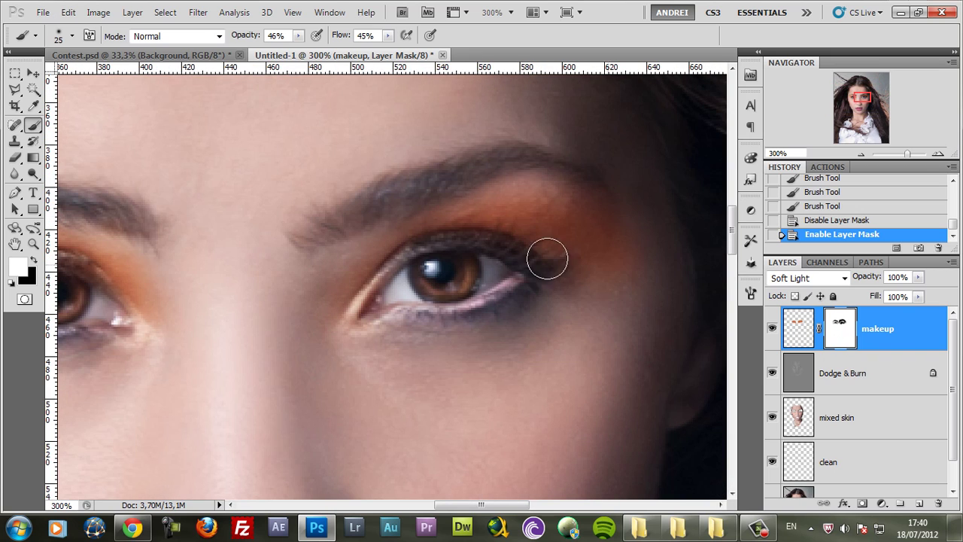
pyautogui.moveTo(354, 264)
pyautogui.mouseDown()
pyautogui.moveTo(339, 263)
pyautogui.moveTo(351, 275)
pyautogui.moveTo(333, 348)
pyautogui.moveTo(391, 271)
pyautogui.mouseUp()
pyautogui.click(416, 228)
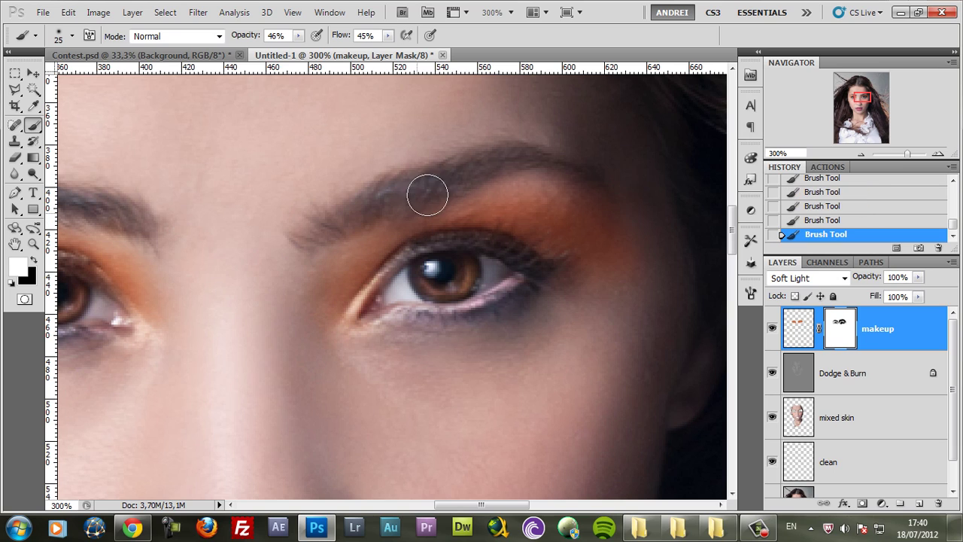
pyautogui.press('x')
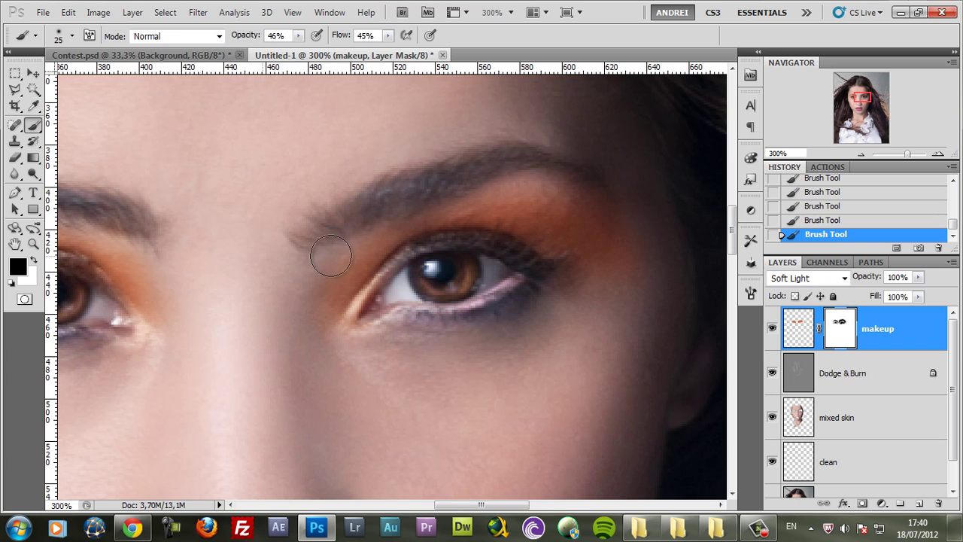
pyautogui.moveTo(197, 350); pyautogui.dragTo(355, 336)
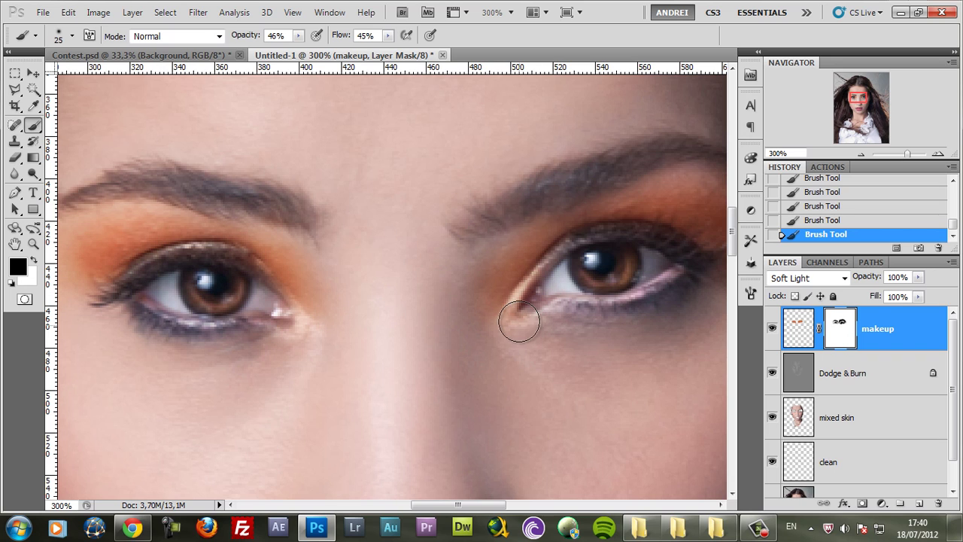
pyautogui.scroll(-3, 432, 253)
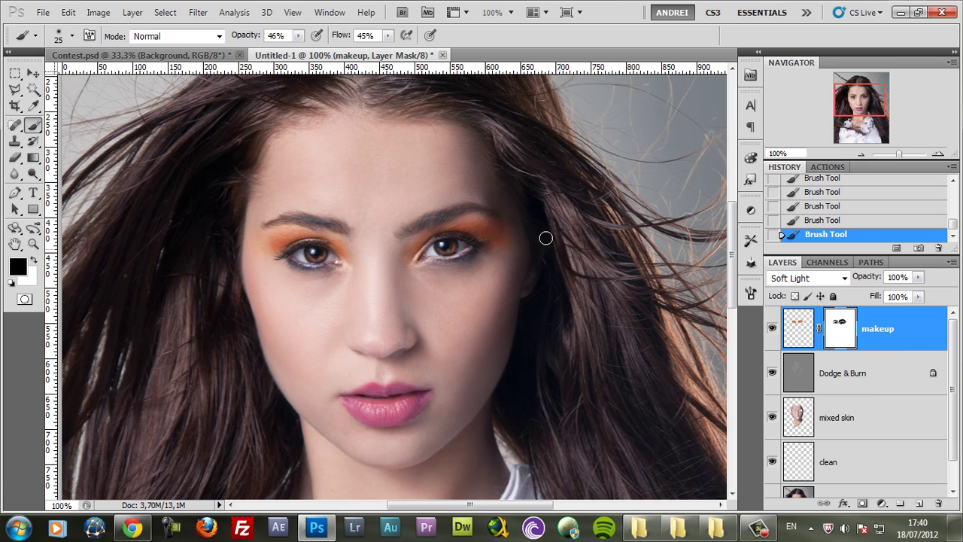
# Step: Add a Hue/Saturation adjustment layer above the makeup layer and clip it to that layer
pyautogui.click(881, 508)
pyautogui.click(887, 345)
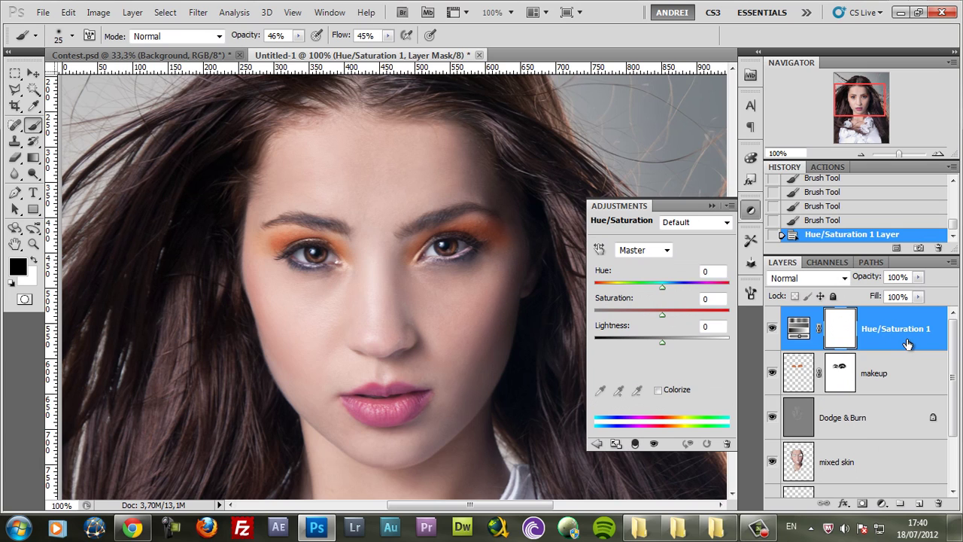
pyautogui.rightClick(907, 343)
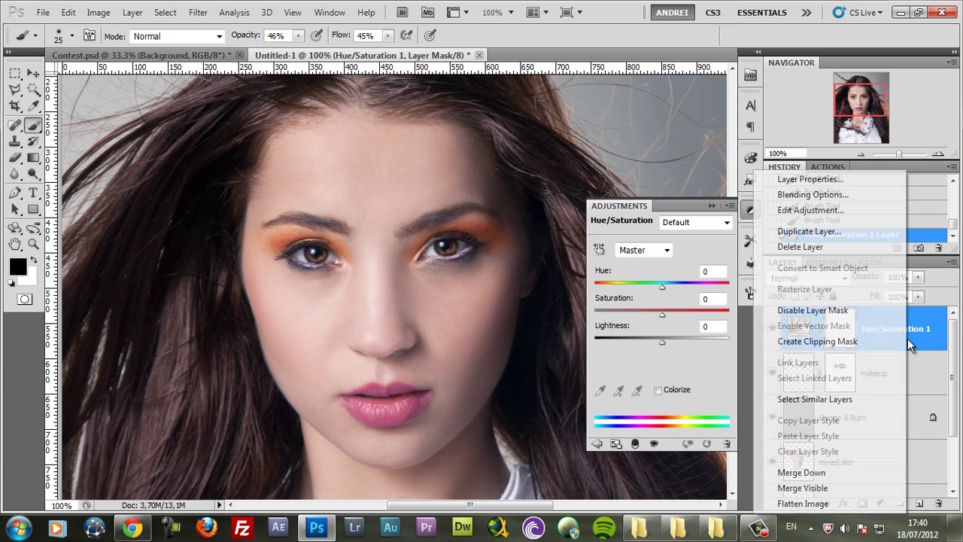
pyautogui.click(817, 343)
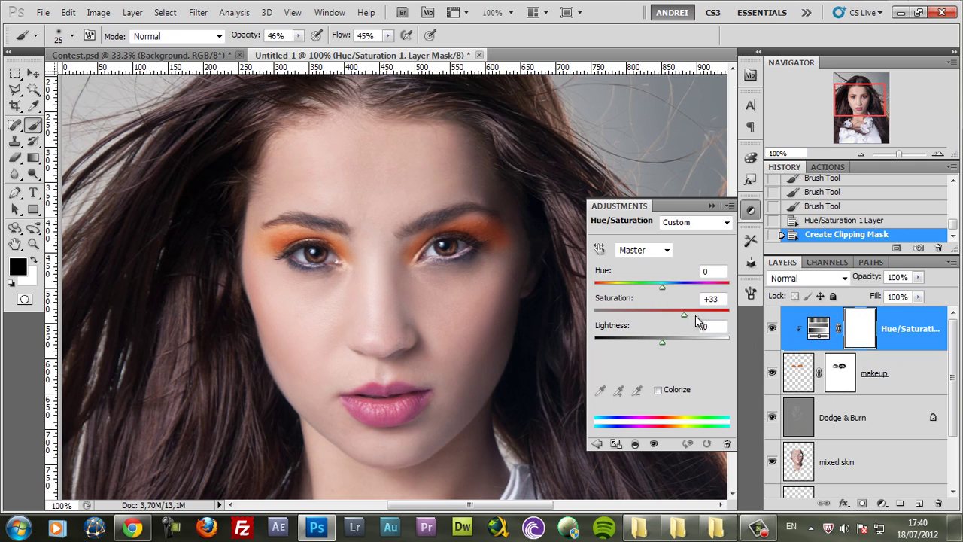
# Step: Try a magenta eyeshadow with hue -85, saturation +26 and lightness -36, and a muted red with -25, -56 and -26
pyautogui.moveTo(685, 315); pyautogui.dragTo(621, 293)
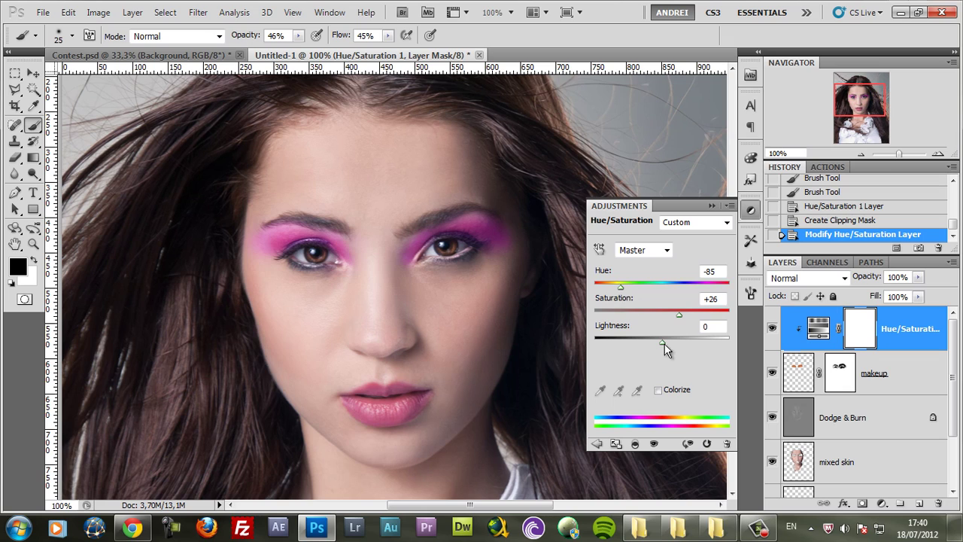
pyautogui.moveTo(663, 343)
pyautogui.mouseDown()
pyautogui.moveTo(637, 343)
pyautogui.moveTo(645, 342)
pyautogui.mouseUp()
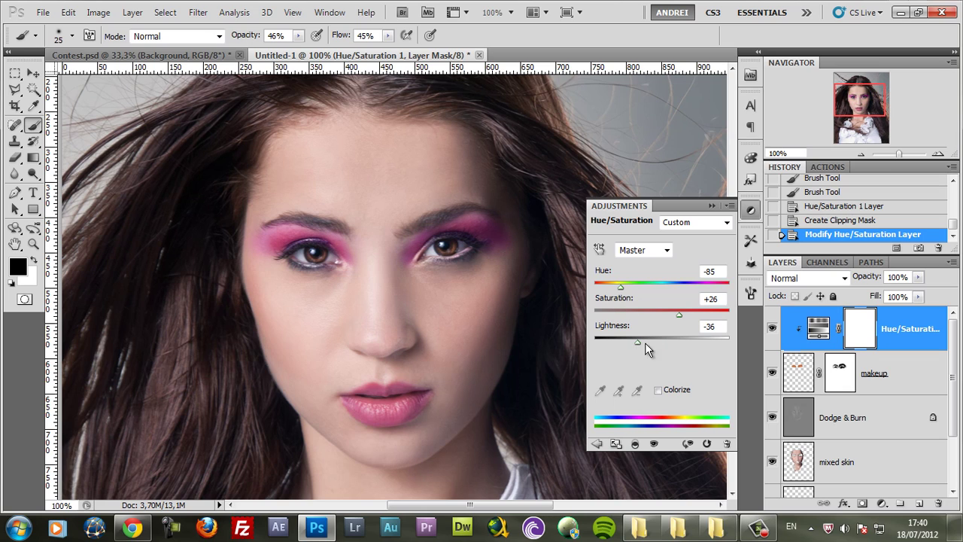
pyautogui.moveTo(680, 313); pyautogui.dragTo(639, 299)
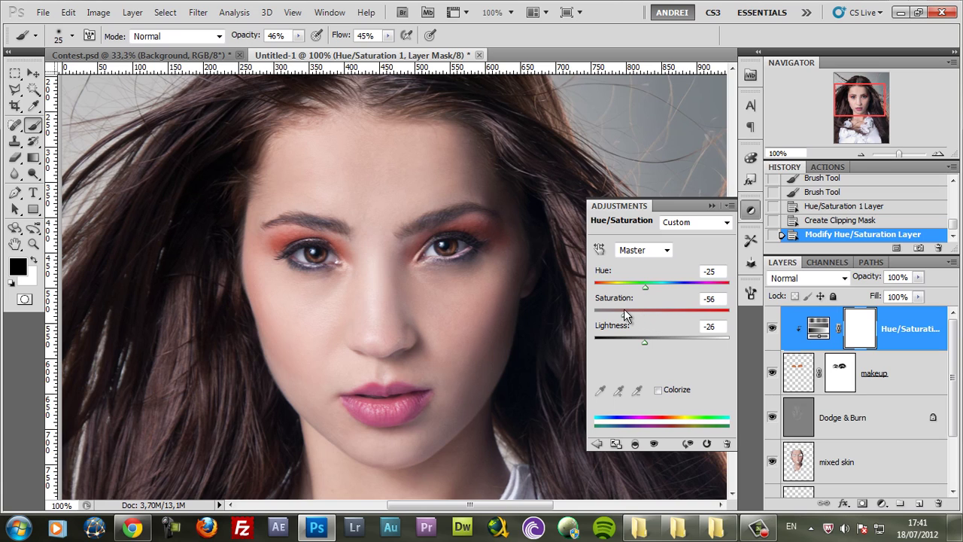
# Step: Set the makeup's hue to -15, saturation to -48 and lightness to +11, and compare the image with the adjustment off and on
pyautogui.moveTo(630, 308); pyautogui.dragTo(636, 310)
pyautogui.moveTo(645, 343); pyautogui.dragTo(669, 347)
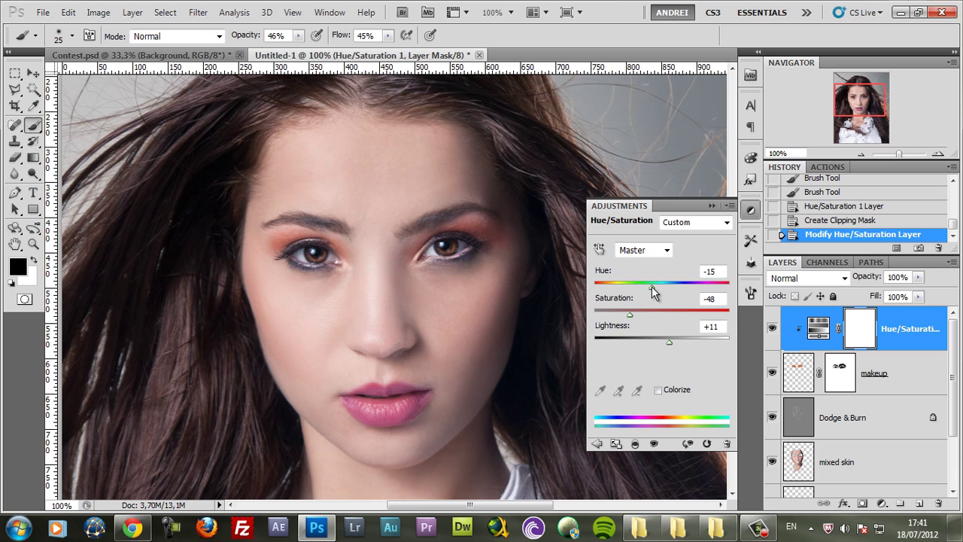
pyautogui.click(712, 205)
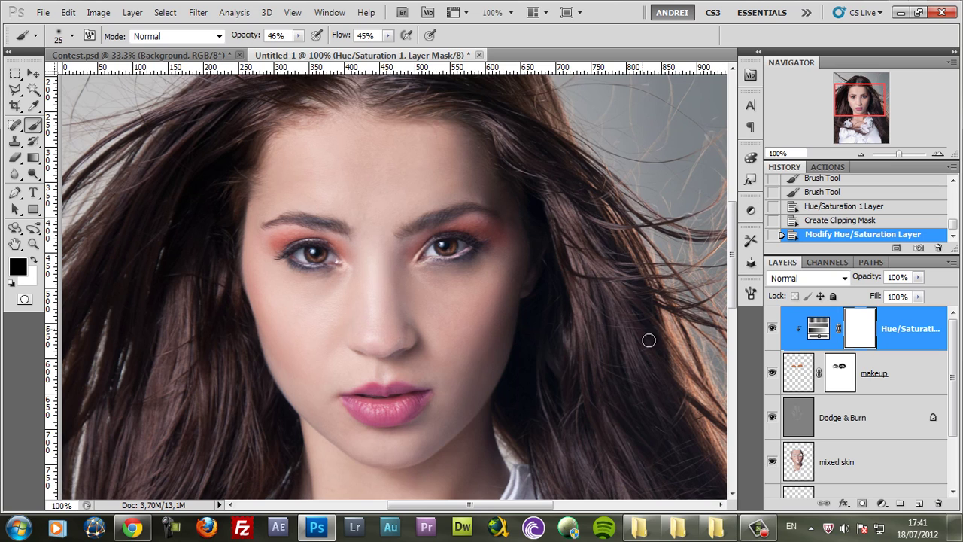
pyautogui.click(771, 337)
pyautogui.click(770, 337)
# Step: Add a new layer named makeup 2 above the Hue/Saturation adjustment and choose a purple foreground color
pyautogui.click(919, 504)
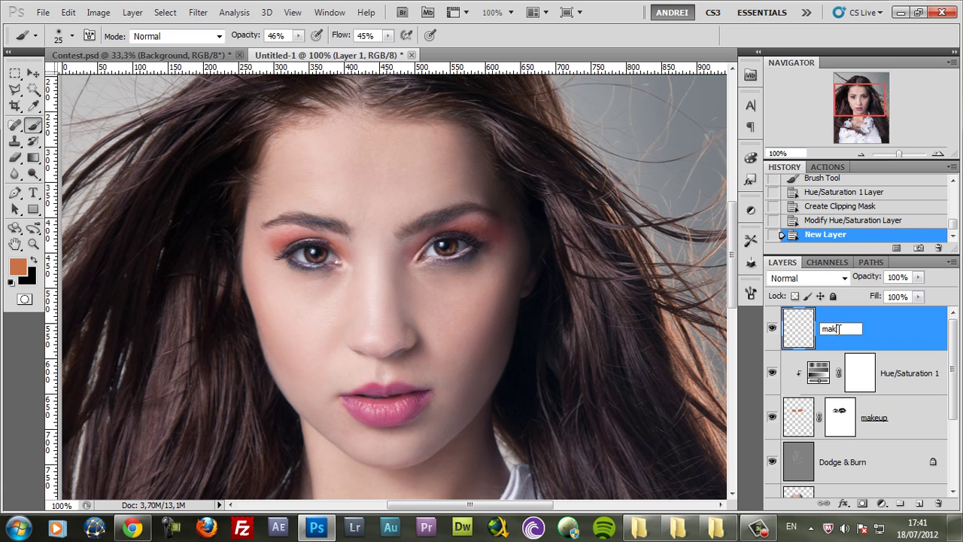
pyautogui.press('Return')
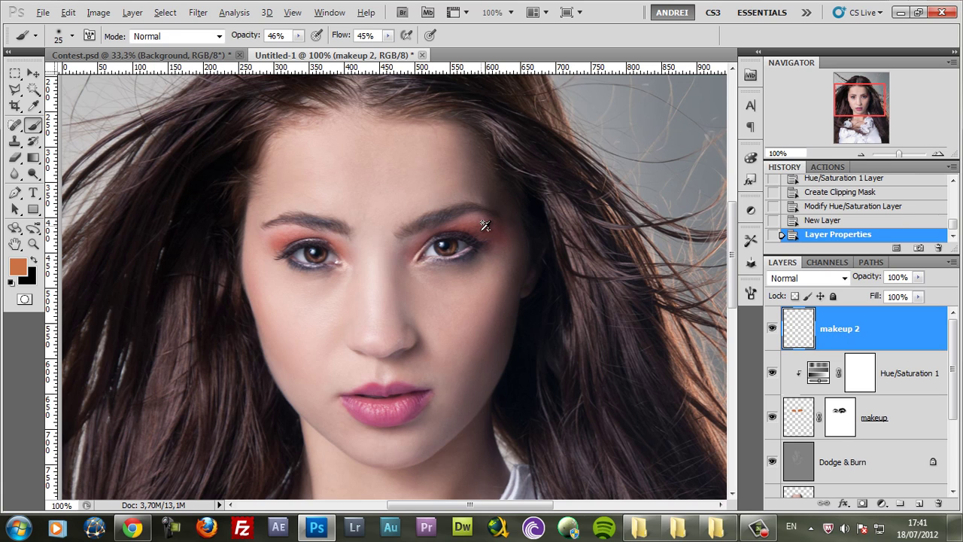
pyautogui.scroll(2, 484, 225)
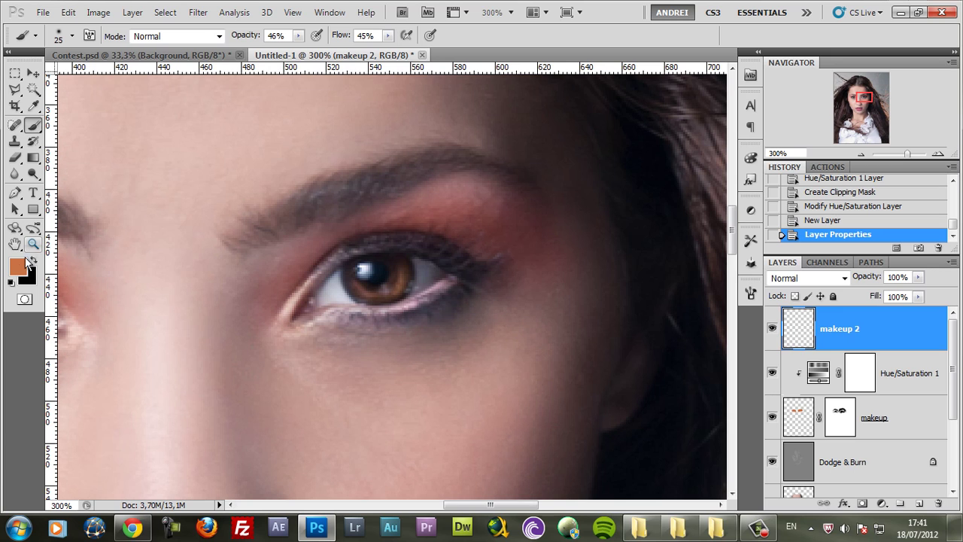
pyautogui.click(29, 263)
pyautogui.moveTo(382, 154); pyautogui.dragTo(835, 154)
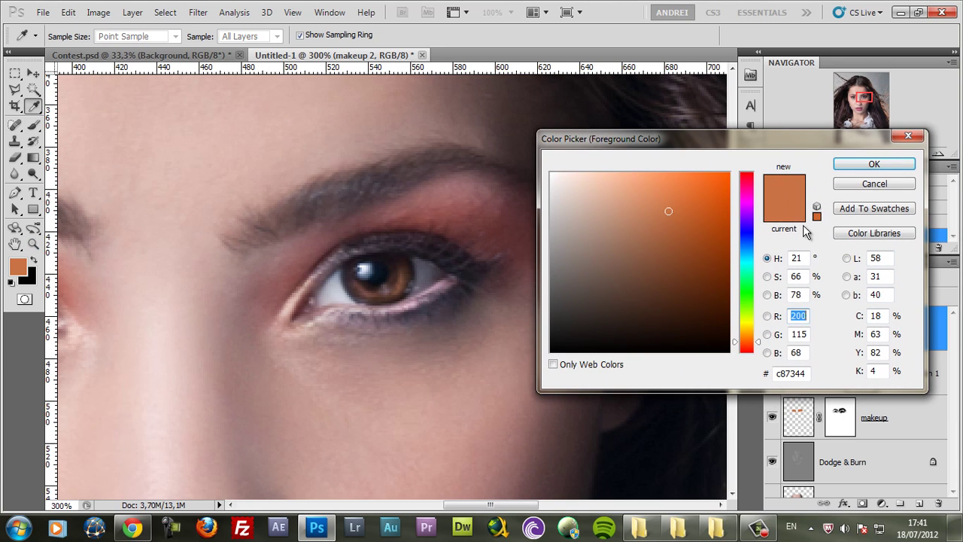
pyautogui.click(746, 211)
pyautogui.click(870, 168)
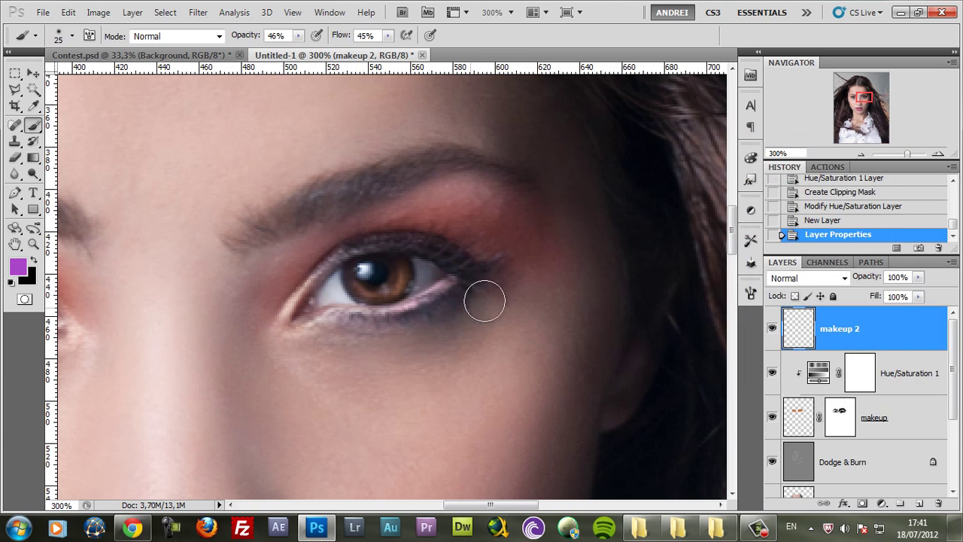
# Step: Set the makeup 2 layer to Soft Light and paint purple under both eyes with a soft 46 px brush
pyautogui.click(807, 279)
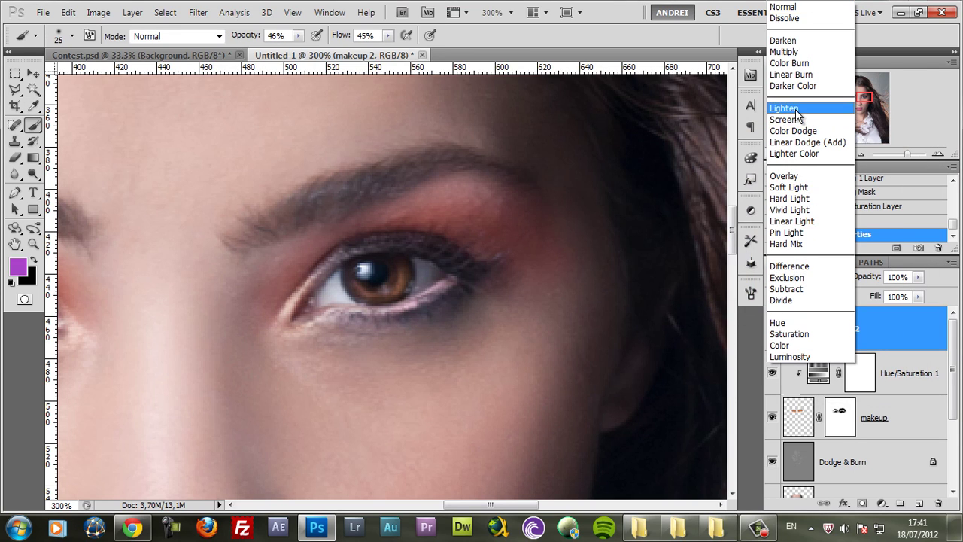
pyautogui.click(788, 188)
pyautogui.rightClick(489, 293)
pyautogui.moveTo(546, 314); pyautogui.dragTo(537, 320)
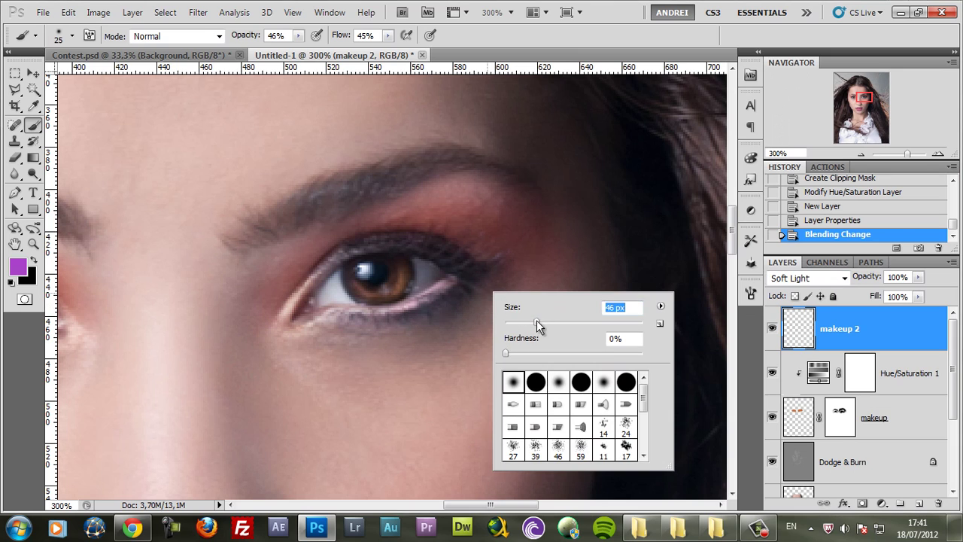
pyautogui.click(484, 269)
pyautogui.moveTo(459, 300)
pyautogui.mouseDown()
pyautogui.moveTo(358, 360)
pyautogui.moveTo(431, 332)
pyautogui.moveTo(287, 344)
pyautogui.moveTo(352, 341)
pyautogui.moveTo(516, 301)
pyautogui.mouseUp()
pyautogui.moveTo(270, 351); pyautogui.dragTo(264, 351)
pyautogui.moveTo(327, 368); pyautogui.dragTo(746, 370)
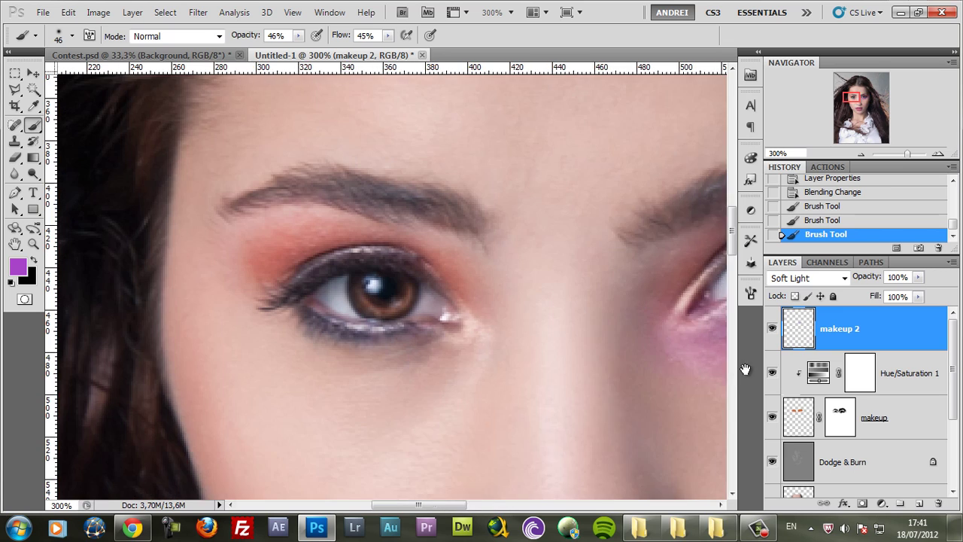
pyautogui.moveTo(559, 359)
pyautogui.mouseDown()
pyautogui.moveTo(425, 363)
pyautogui.moveTo(345, 305)
pyautogui.moveTo(434, 351)
pyautogui.moveTo(499, 352)
pyautogui.moveTo(509, 327)
pyautogui.mouseUp()
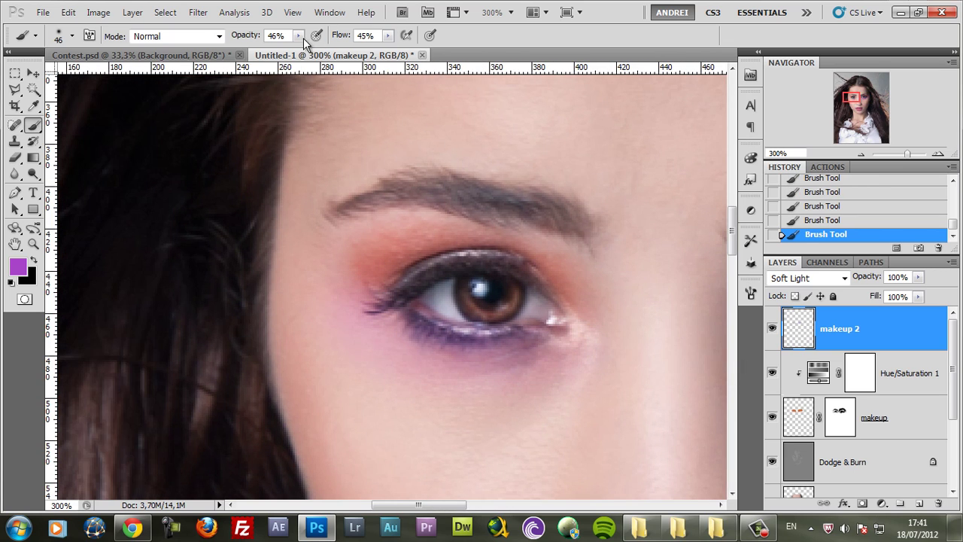
# Step: Intensify the purple under both eyes with the brush at 100% opacity and 100% flow
pyautogui.moveTo(299, 35)
pyautogui.mouseDown()
pyautogui.moveTo(339, 51)
pyautogui.moveTo(427, 51)
pyautogui.mouseUp()
pyautogui.click(388, 36)
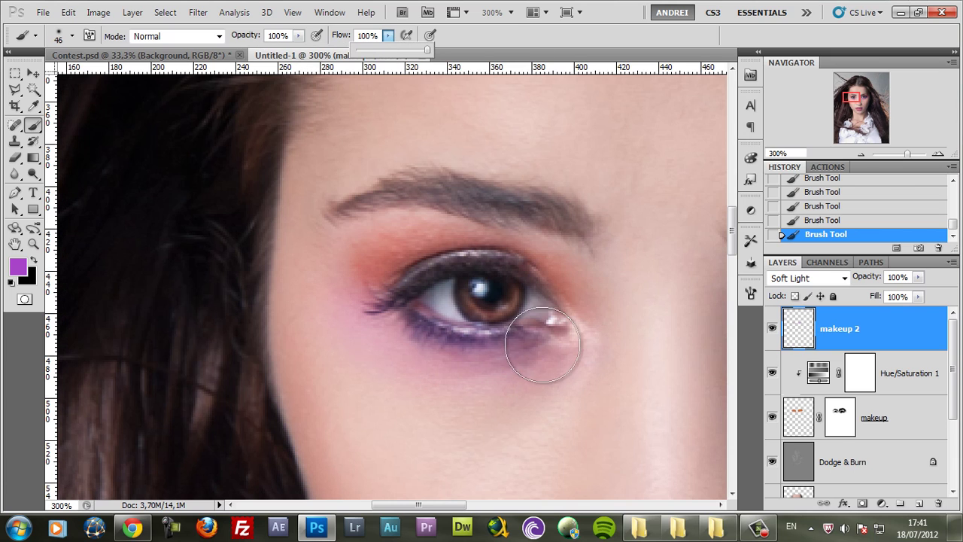
pyautogui.moveTo(543, 345)
pyautogui.mouseDown()
pyautogui.moveTo(497, 367)
pyautogui.moveTo(386, 335)
pyautogui.moveTo(355, 297)
pyautogui.moveTo(454, 351)
pyautogui.moveTo(556, 361)
pyautogui.moveTo(586, 346)
pyautogui.moveTo(540, 360)
pyautogui.moveTo(189, 348)
pyautogui.mouseUp()
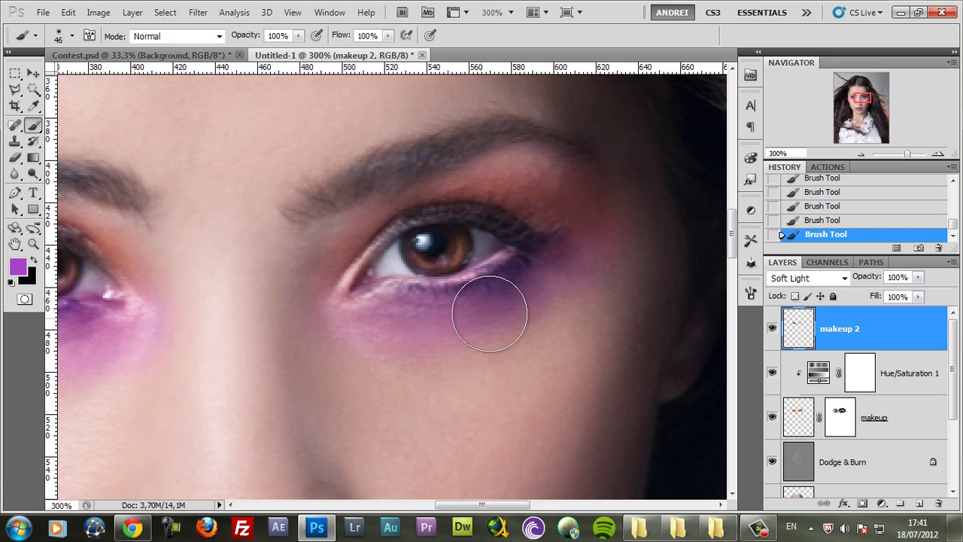
pyautogui.moveTo(489, 314)
pyautogui.mouseDown()
pyautogui.moveTo(550, 281)
pyautogui.moveTo(489, 309)
pyautogui.moveTo(337, 303)
pyautogui.moveTo(486, 308)
pyautogui.moveTo(549, 282)
pyautogui.moveTo(580, 282)
pyautogui.mouseUp()
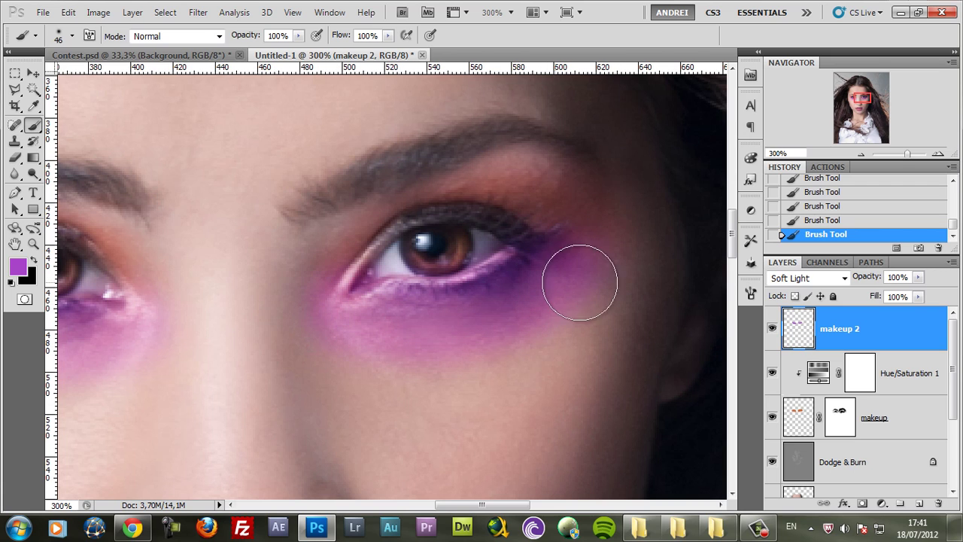
pyautogui.moveTo(249, 380); pyautogui.dragTo(501, 380)
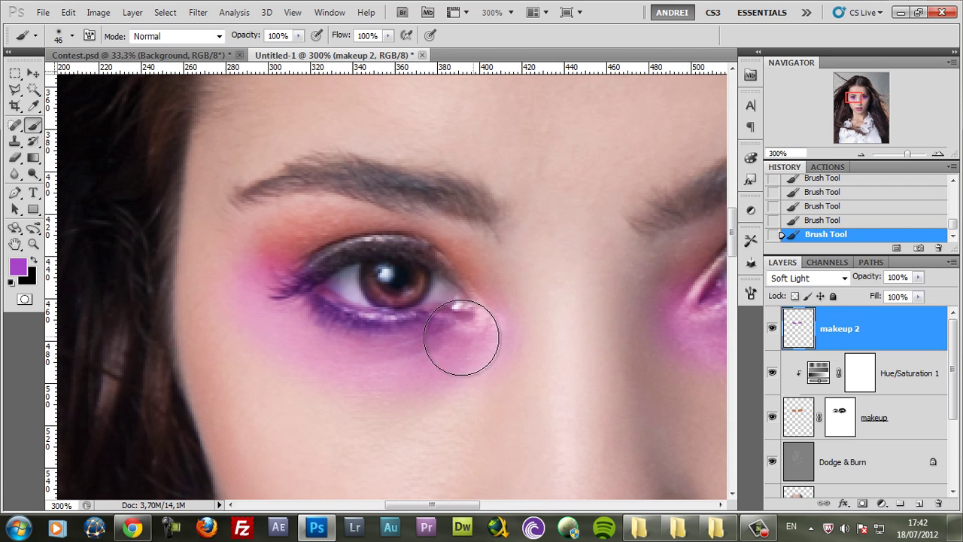
pyautogui.scroll(-2, 361, 322)
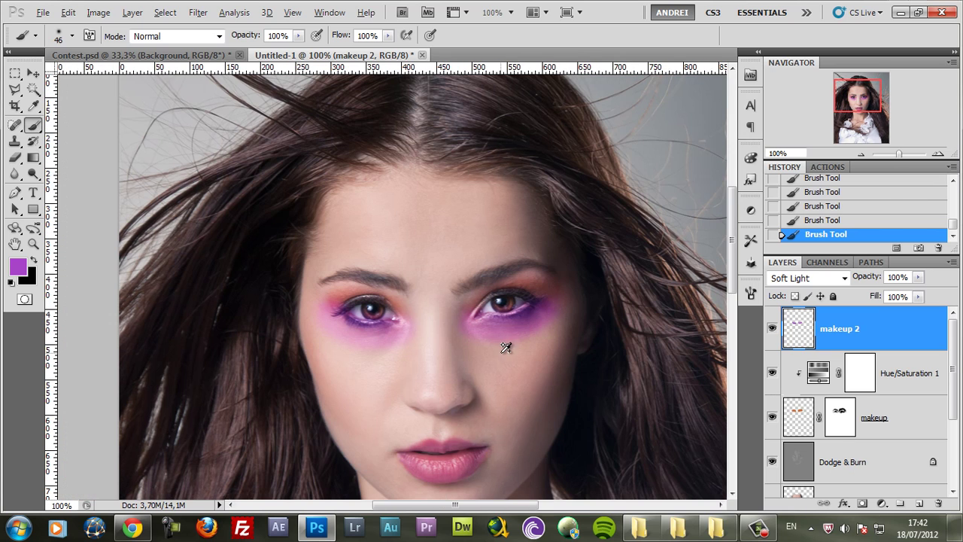
# Step: Add a layer mask to makeup 2 and paint black with a 24 px brush to clear purple from the shaded eye's iris and white
pyautogui.scroll(1, 524, 377)
pyautogui.click(863, 503)
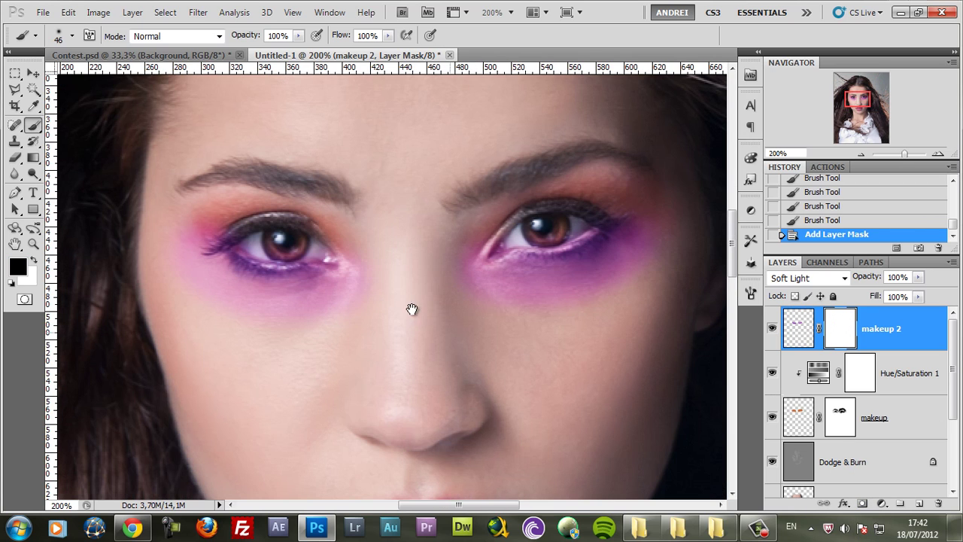
pyautogui.scroll(-1, 323, 290)
pyautogui.scroll(2, 532, 221)
pyautogui.rightClick(533, 221)
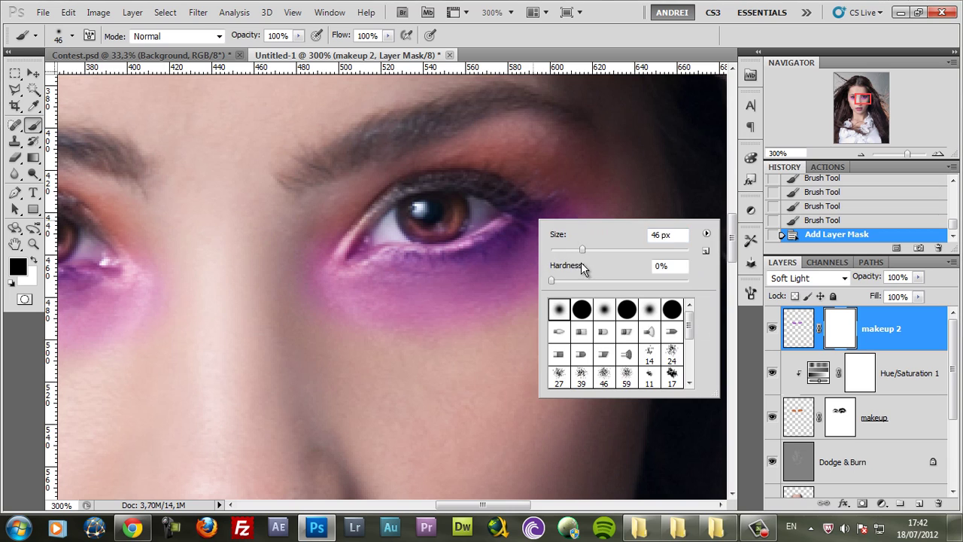
pyautogui.moveTo(571, 249); pyautogui.dragTo(566, 250)
pyautogui.click(400, 205)
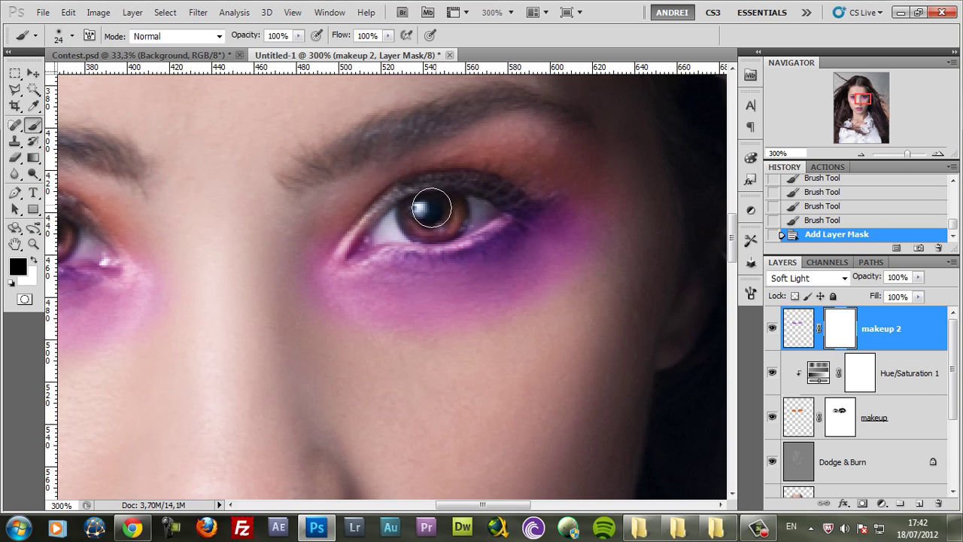
pyautogui.click(415, 212)
pyautogui.click(421, 216)
pyautogui.click(410, 226)
pyautogui.click(350, 243)
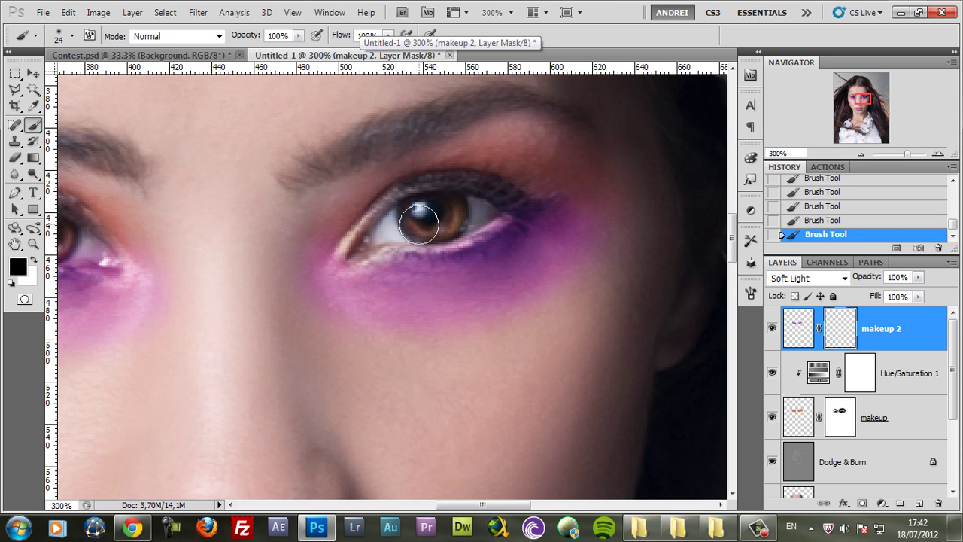
pyautogui.click(481, 211)
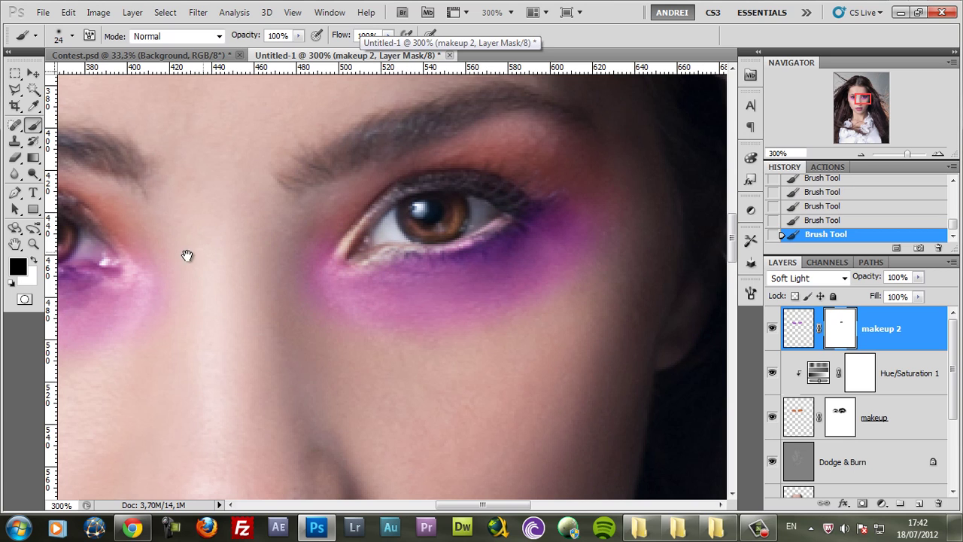
# Step: Clear purple from the brighter eye on the mask, undo the last stroke and refine the outer lash corner with a 9–10 px brush
pyautogui.moveTo(188, 256); pyautogui.dragTo(595, 252)
pyautogui.click(468, 246)
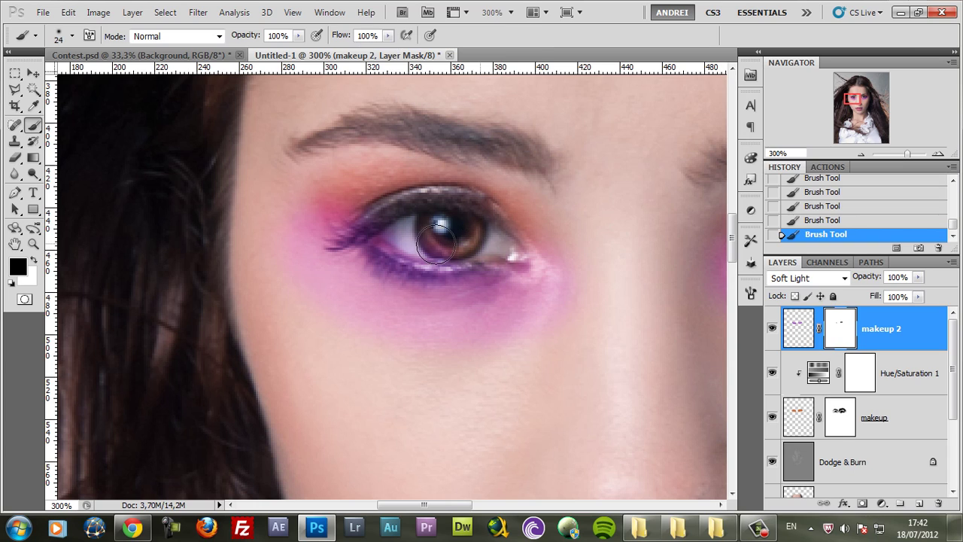
pyautogui.click(426, 255)
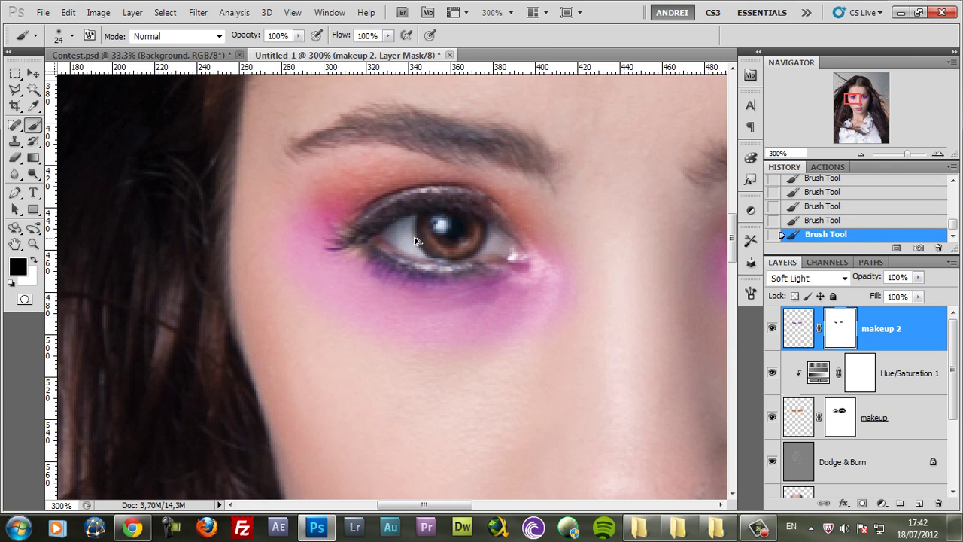
pyautogui.hotkey('ctrl', 'z')
pyautogui.press('[')
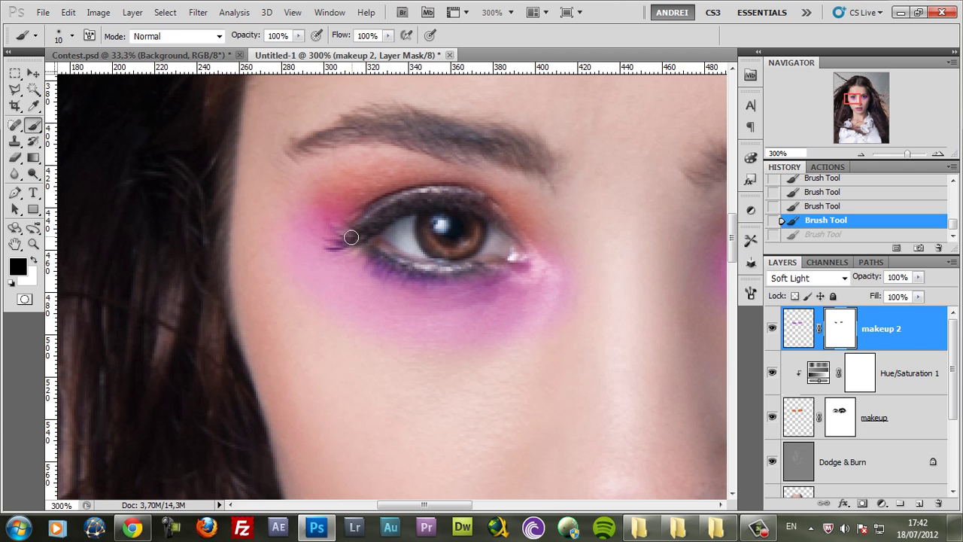
pyautogui.click(362, 237)
pyautogui.press('x')
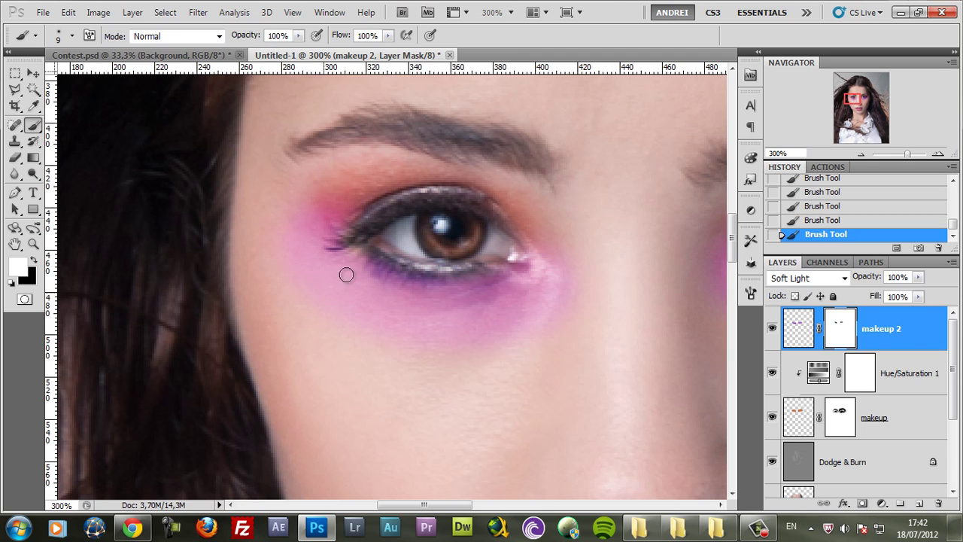
# Step: Refine the mask along the shaded eye's lower lid with the 9 px brush, alternating between white and black
pyautogui.moveTo(589, 293); pyautogui.dragTo(258, 300)
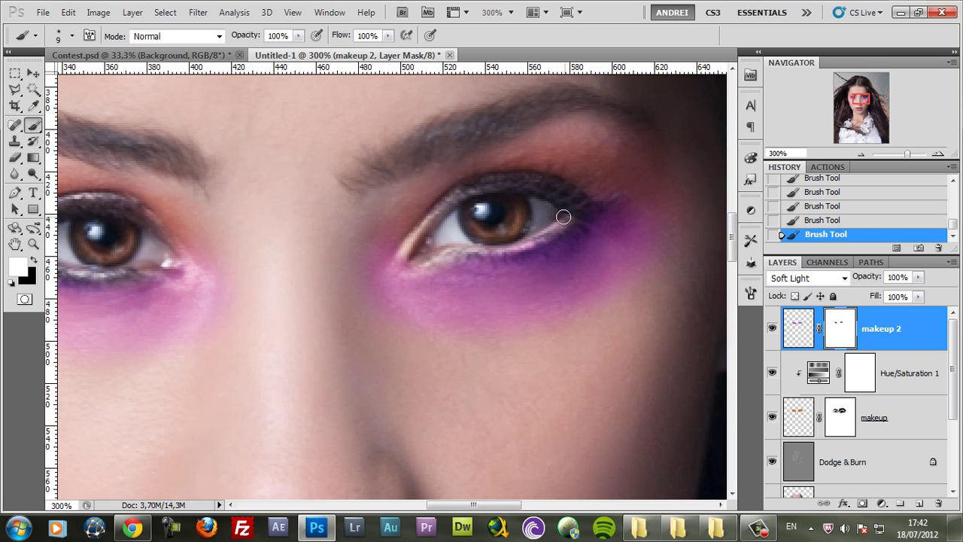
pyautogui.press('x')
pyautogui.press('x')
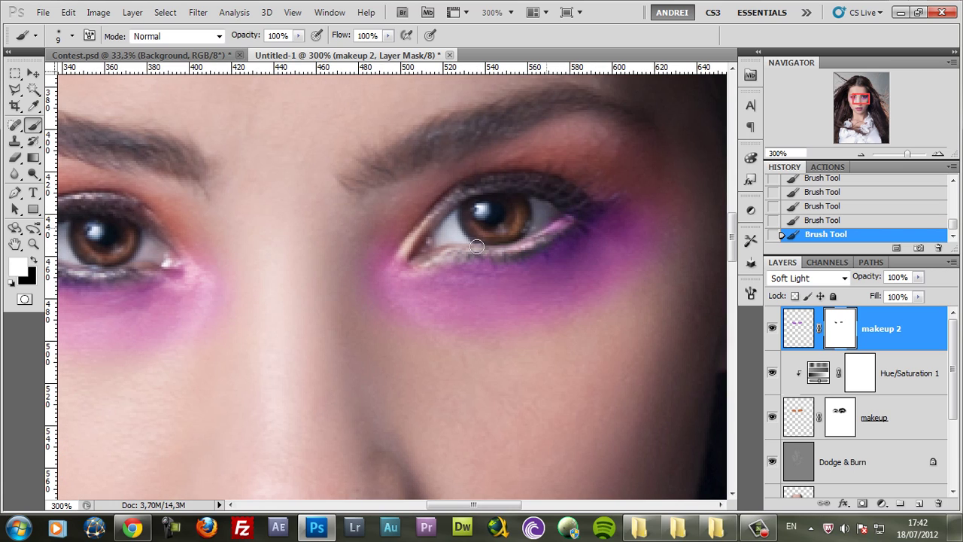
pyautogui.press('x')
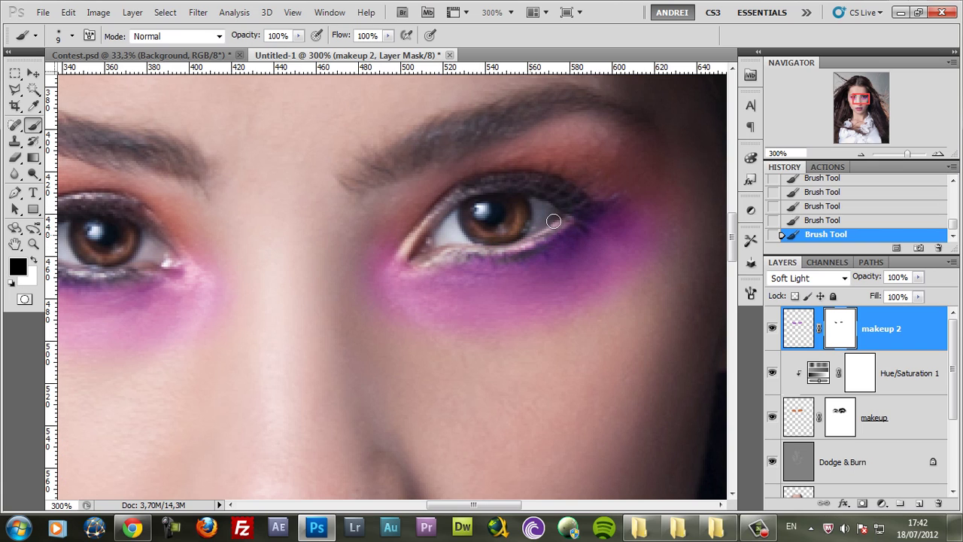
# Step: Spread purple softly around the shaded eye's outer corner on the layer itself, using a 69 px brush at 26% opacity and 31% flow
pyautogui.click(298, 36)
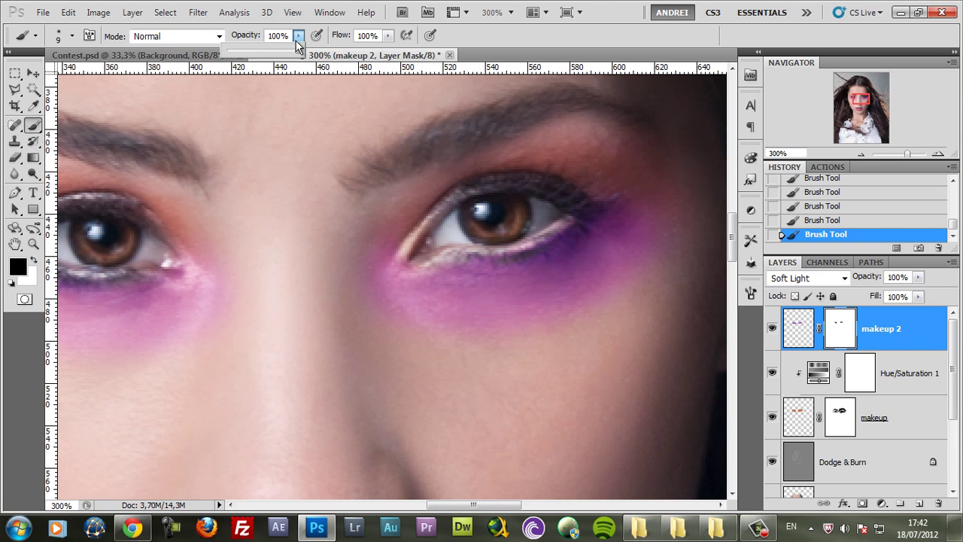
pyautogui.click(388, 36)
pyautogui.rightClick(550, 216)
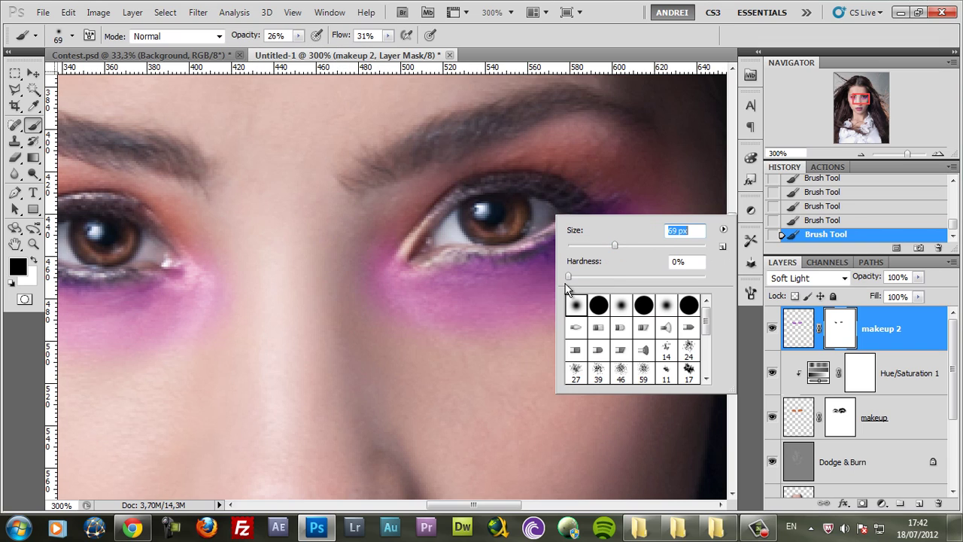
pyautogui.click(799, 329)
pyautogui.hscroll(1, 545, 318)
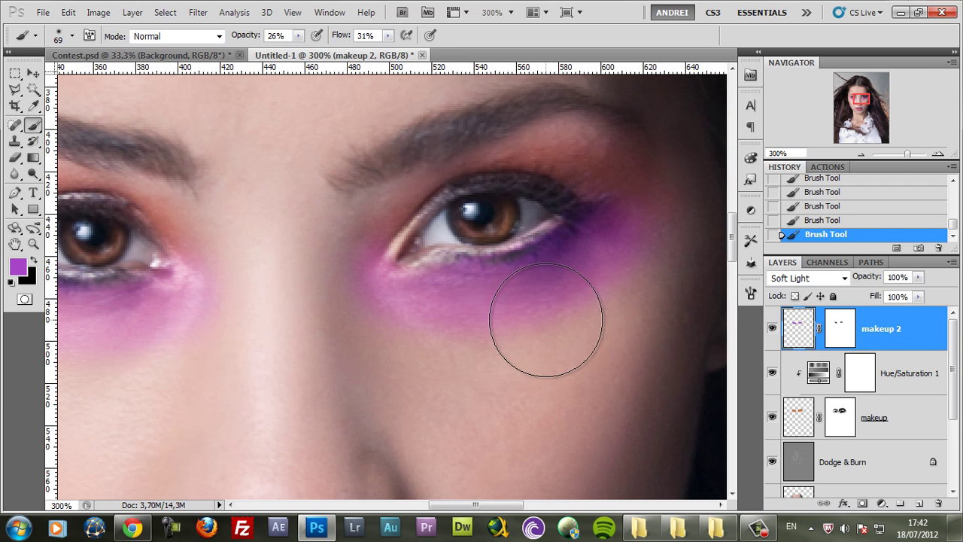
pyautogui.scroll(-1, 551, 313)
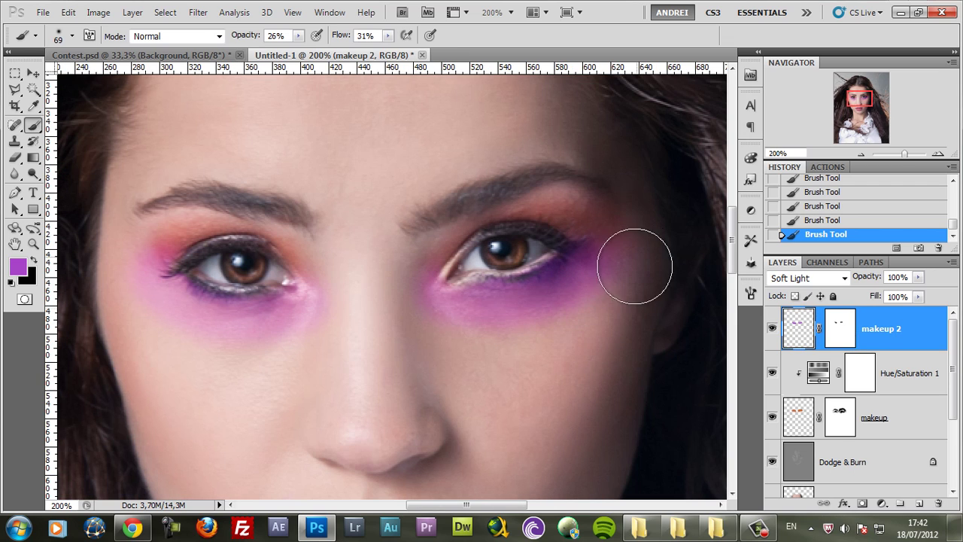
# Step: Fade the purple's edges around the shaded eye in black on the mask, using 69 px at 26% opacity and 55 px at 45%
pyautogui.click(840, 329)
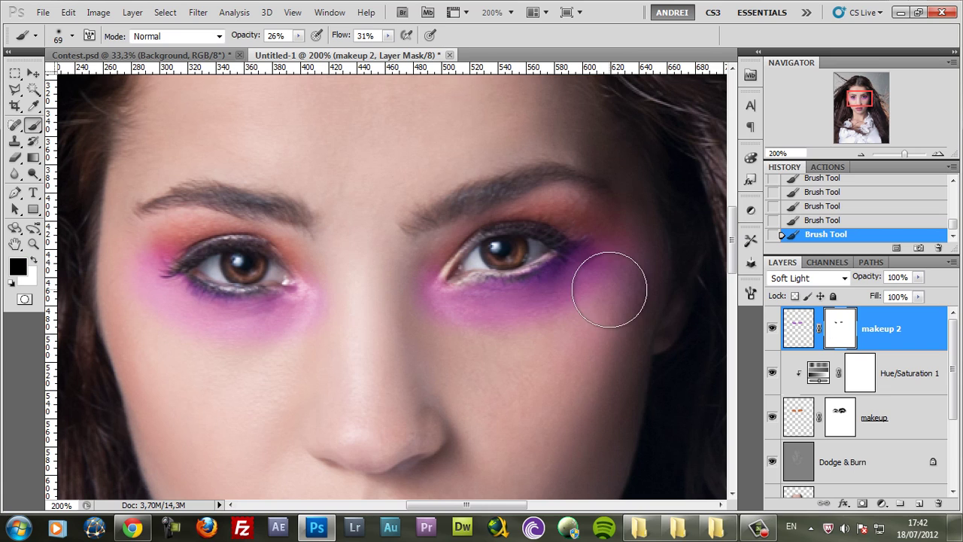
pyautogui.moveTo(595, 278)
pyautogui.mouseDown()
pyautogui.moveTo(571, 335)
pyautogui.moveTo(639, 271)
pyautogui.moveTo(550, 339)
pyautogui.moveTo(606, 308)
pyautogui.moveTo(617, 267)
pyautogui.moveTo(569, 312)
pyautogui.moveTo(632, 270)
pyautogui.moveTo(560, 310)
pyautogui.moveTo(563, 232)
pyautogui.mouseUp()
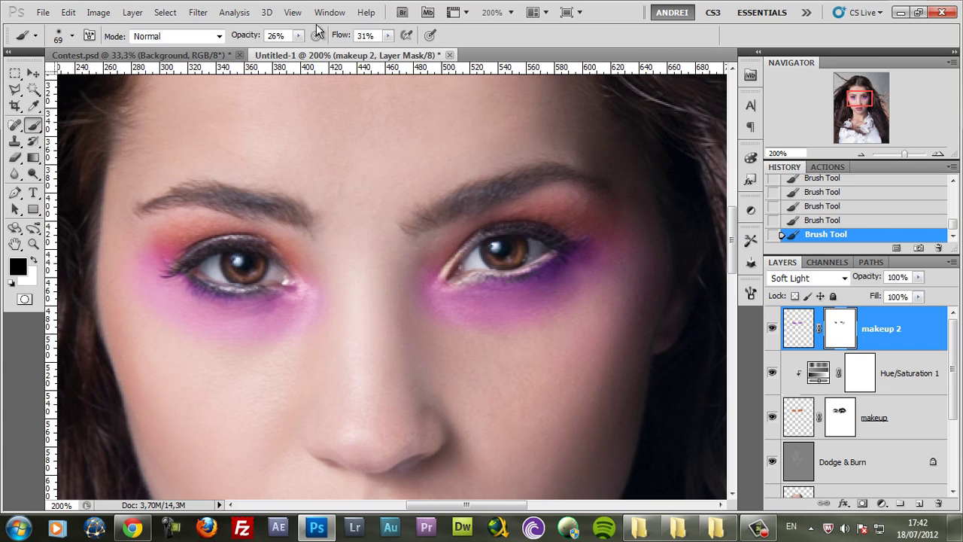
pyautogui.click(298, 35)
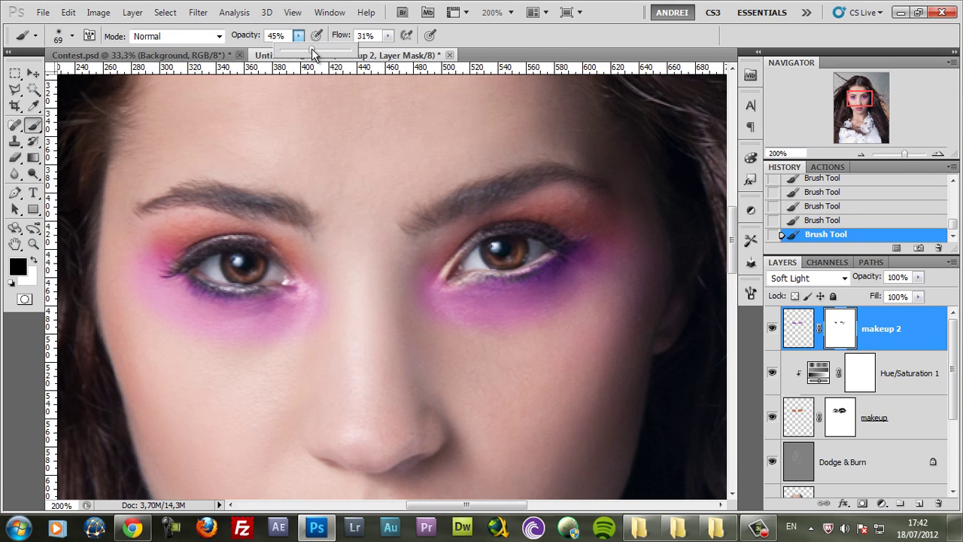
pyautogui.rightClick(566, 294)
pyautogui.moveTo(617, 317); pyautogui.dragTo(609, 316)
pyautogui.press('Return')
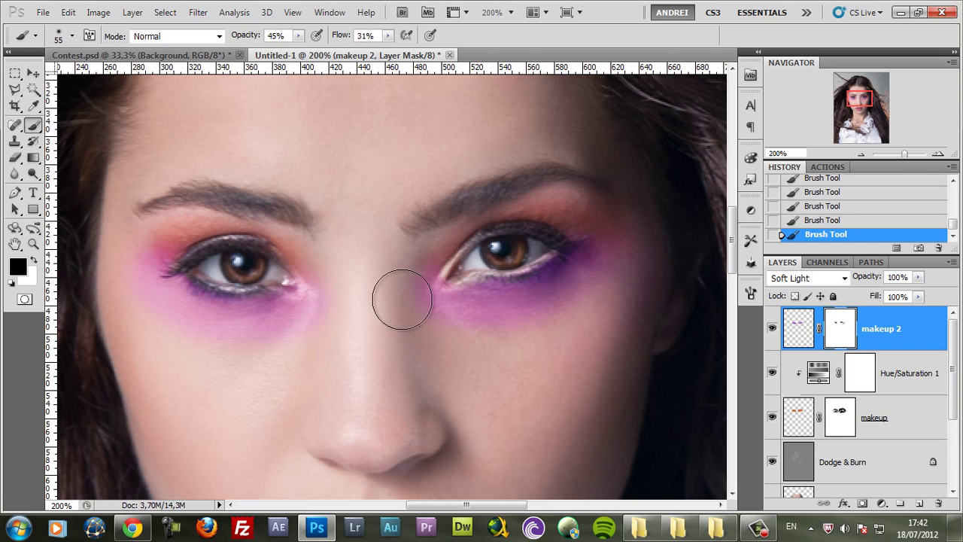
pyautogui.moveTo(402, 299)
pyautogui.mouseDown()
pyautogui.moveTo(408, 276)
pyautogui.moveTo(482, 327)
pyautogui.mouseUp()
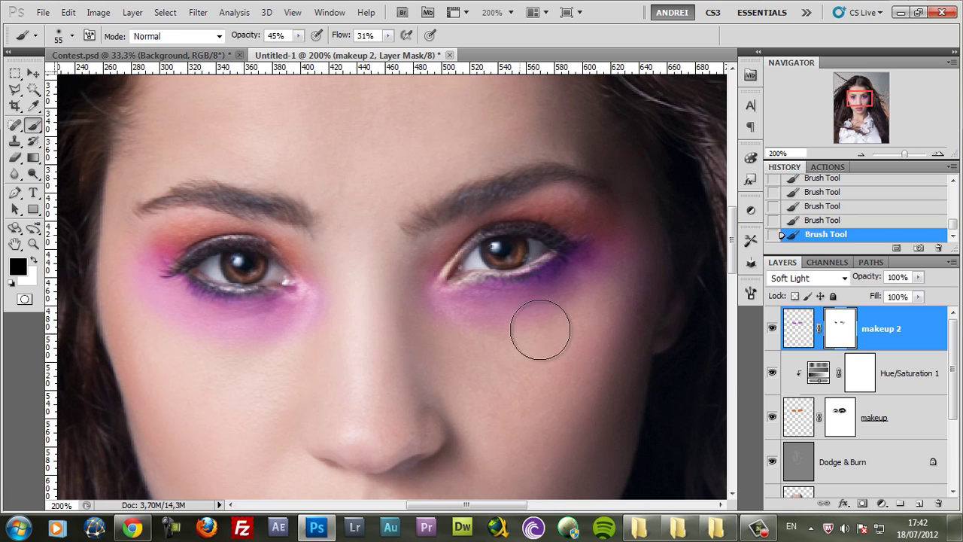
# Step: Set the brush flow to 52% and refine the purple below the shaded eye on the mask at 55 and 39 px, alternating black and white
pyautogui.click(389, 35)
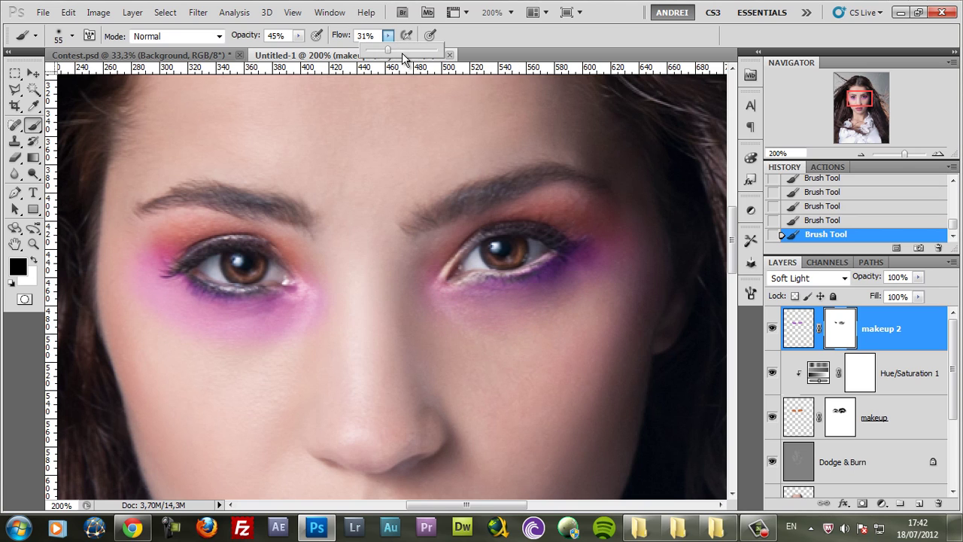
pyautogui.click(591, 301)
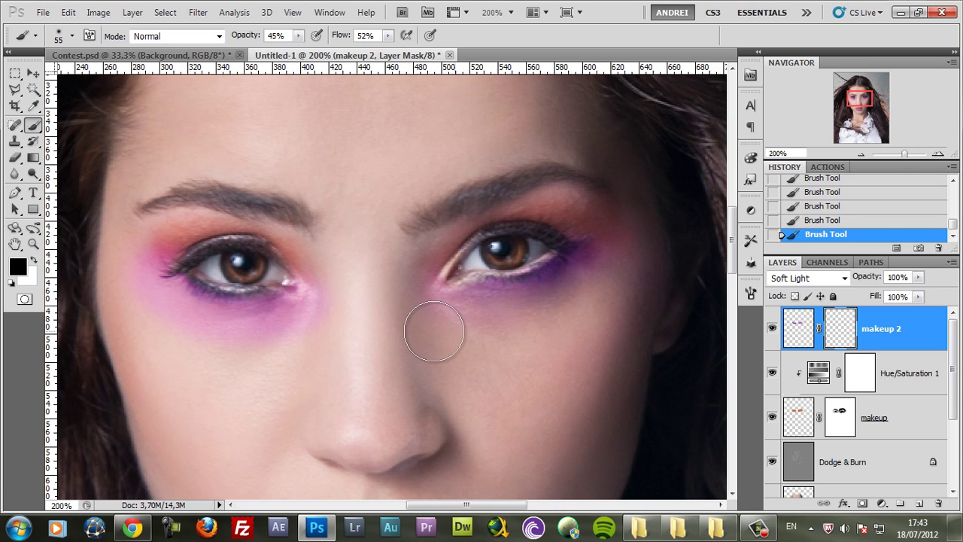
pyautogui.rightClick(554, 214)
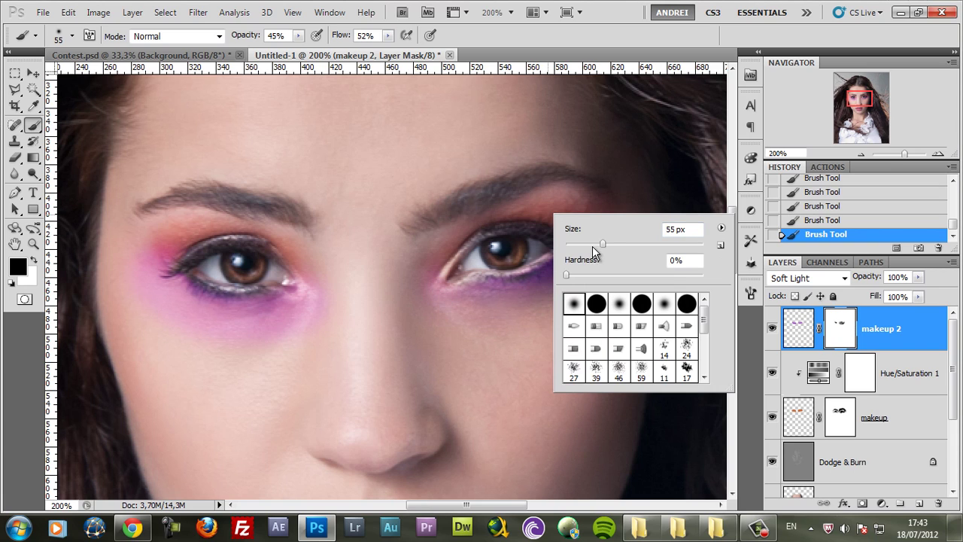
pyautogui.press('Escape')
pyautogui.press('x')
pyautogui.moveTo(561, 259)
pyautogui.mouseDown()
pyautogui.moveTo(469, 276)
pyautogui.moveTo(544, 282)
pyautogui.mouseUp()
pyautogui.press('x')
pyautogui.moveTo(595, 261)
pyautogui.mouseDown()
pyautogui.moveTo(564, 294)
pyautogui.moveTo(598, 266)
pyautogui.mouseUp()
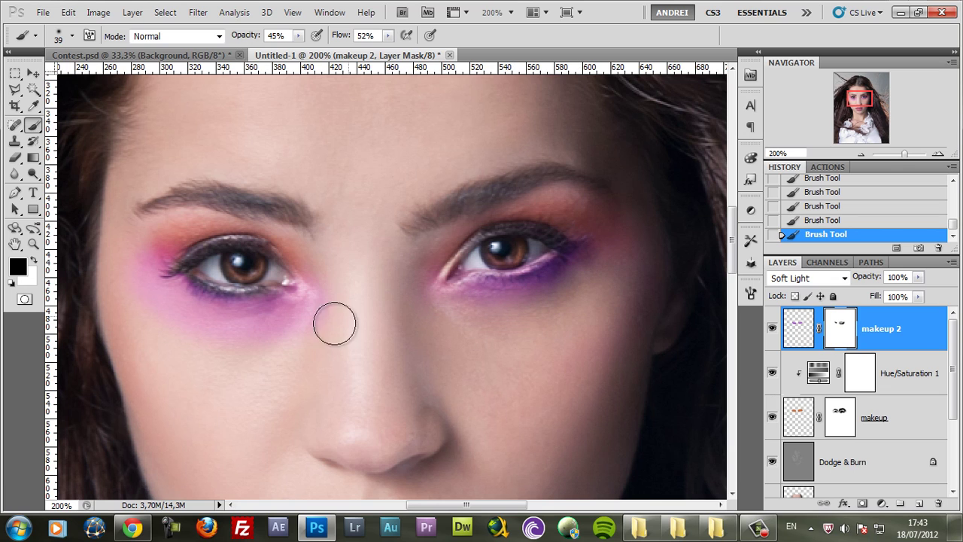
# Step: Fade the purple under the brighter eye in black on the mask at 39 px, and restore it near the lower lid in white at 31 px
pyautogui.moveTo(310, 336)
pyautogui.mouseDown()
pyautogui.moveTo(434, 351)
pyautogui.moveTo(484, 327)
pyautogui.moveTo(279, 312)
pyautogui.moveTo(295, 268)
pyautogui.moveTo(289, 241)
pyautogui.mouseUp()
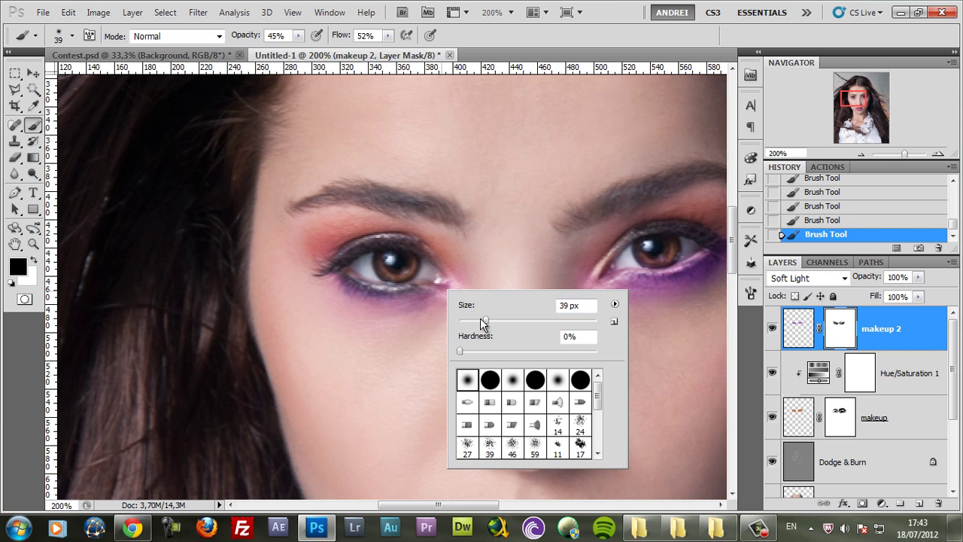
pyautogui.click(481, 320)
pyautogui.click(834, 321)
pyautogui.press('x')
pyautogui.moveTo(429, 302)
pyautogui.mouseDown()
pyautogui.moveTo(370, 300)
pyautogui.moveTo(314, 266)
pyautogui.moveTo(415, 307)
pyautogui.moveTo(443, 301)
pyautogui.moveTo(328, 287)
pyautogui.moveTo(350, 304)
pyautogui.moveTo(440, 301)
pyautogui.mouseUp()
pyautogui.press('x')
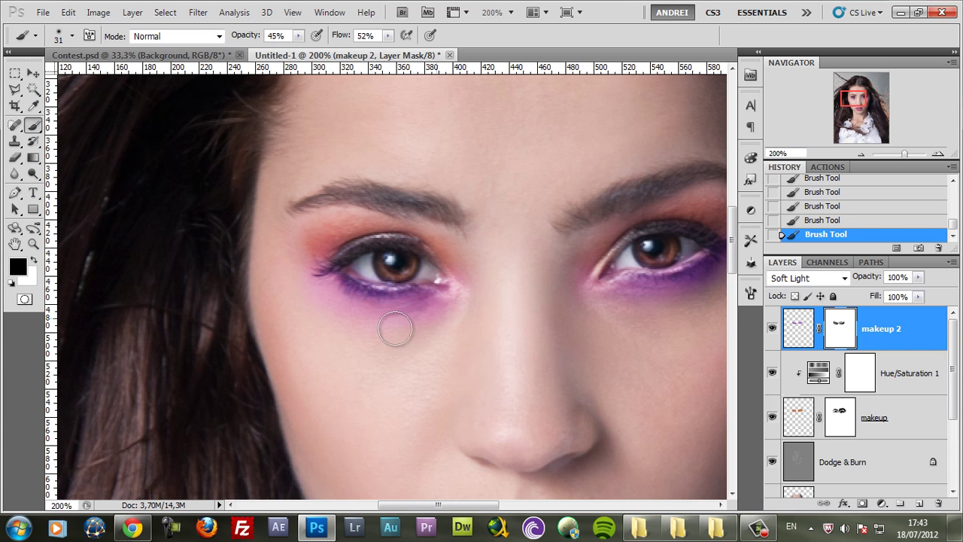